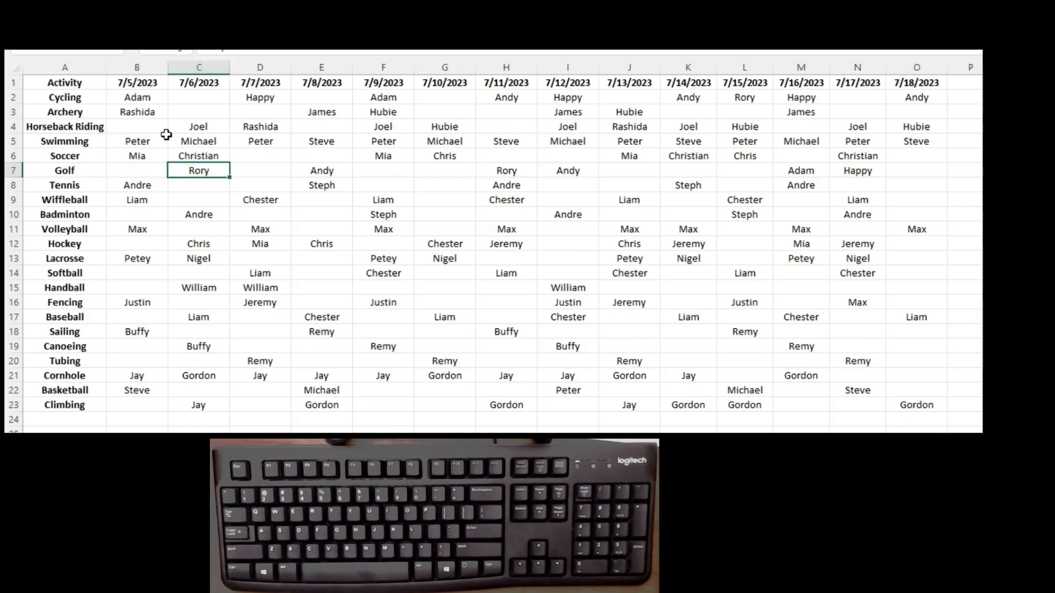
# - Look up one person's swimming and basketball entries for 7/6, 7/8 and 7/10/2023 in the wide schedule
pyautogui.click(198, 139)
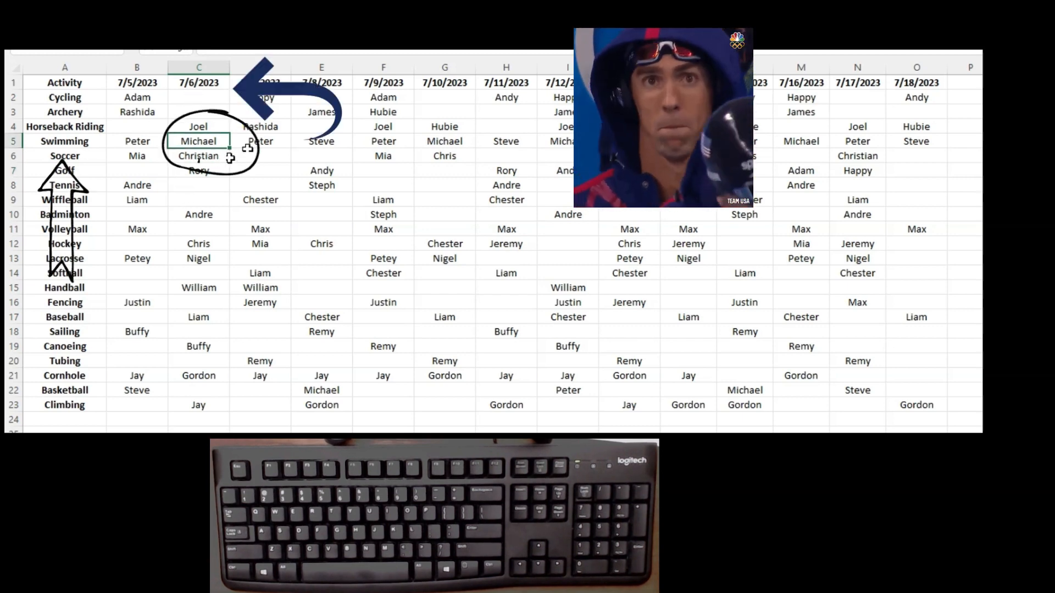
pyautogui.click(335, 388)
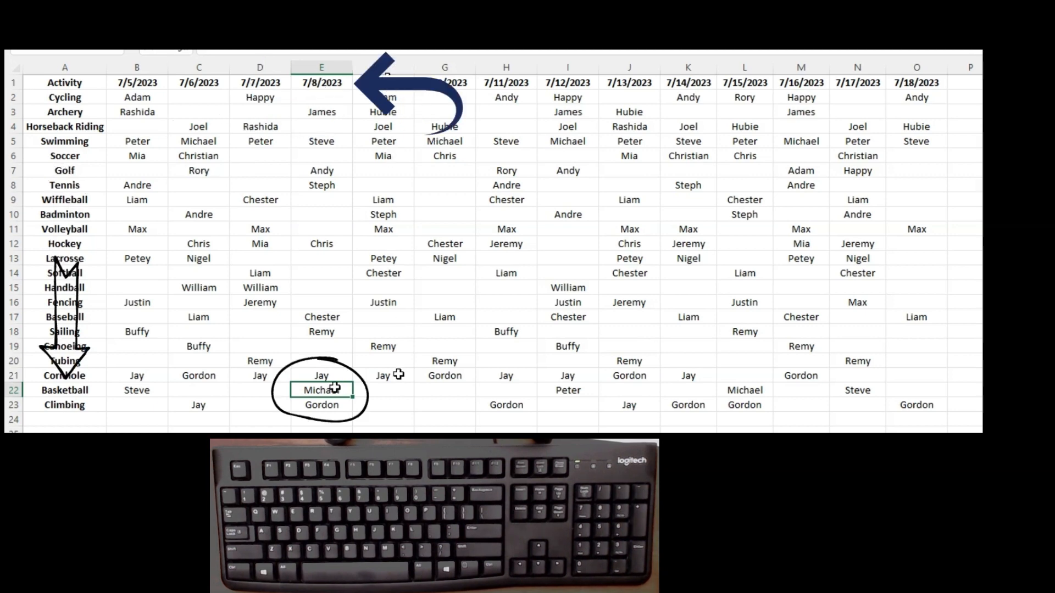
pyautogui.click(446, 143)
pyautogui.click(455, 83)
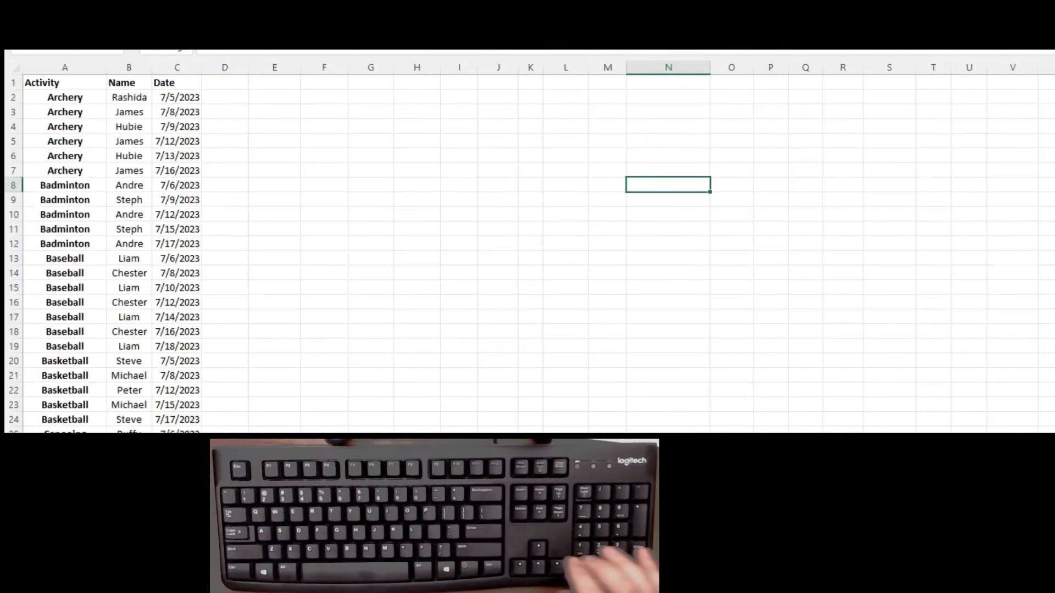
# - Add filters to the Activity, Name and Date headers of the stacked list
pyautogui.hotkey('ctrl', 'Home')
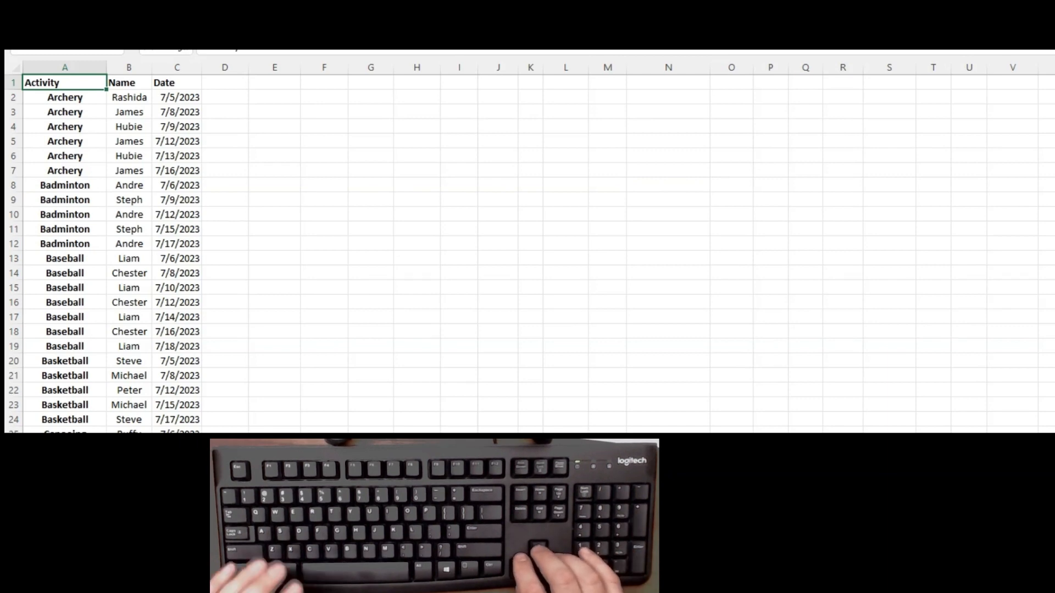
pyautogui.hotkey('ctrl', 'shift', 'Right')
pyautogui.hotkey('ctrl', 'shift', 'l')
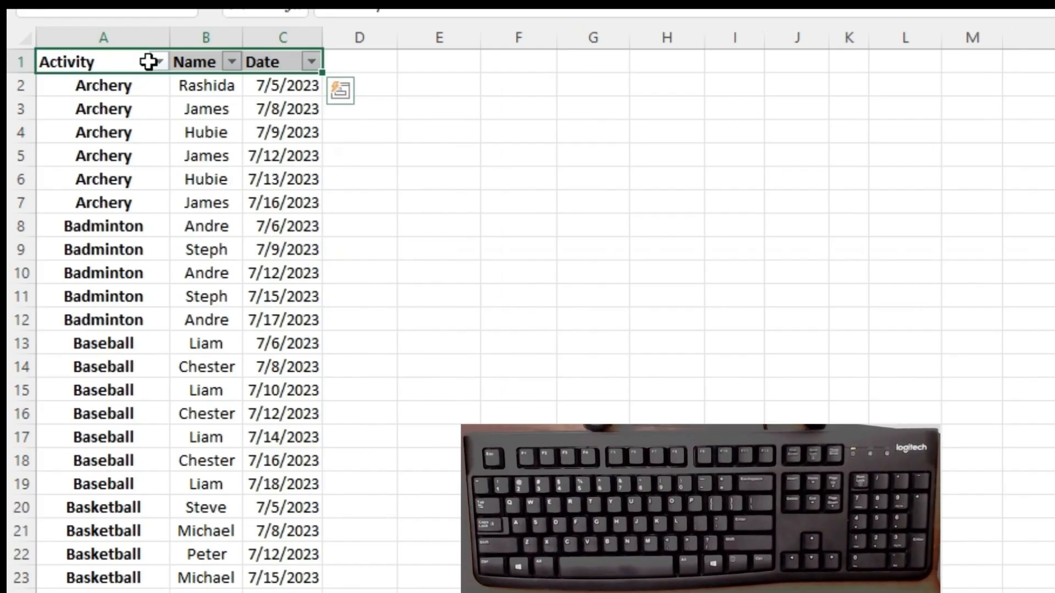
# - Filter the Activity column to show only Archery
pyautogui.click(100, 83)
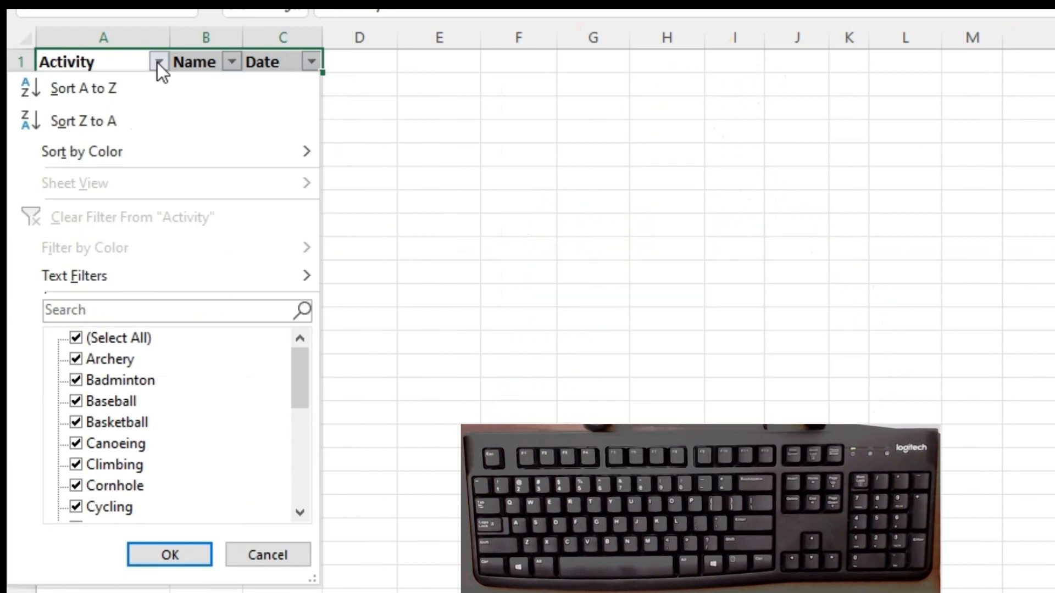
pyautogui.click(157, 63)
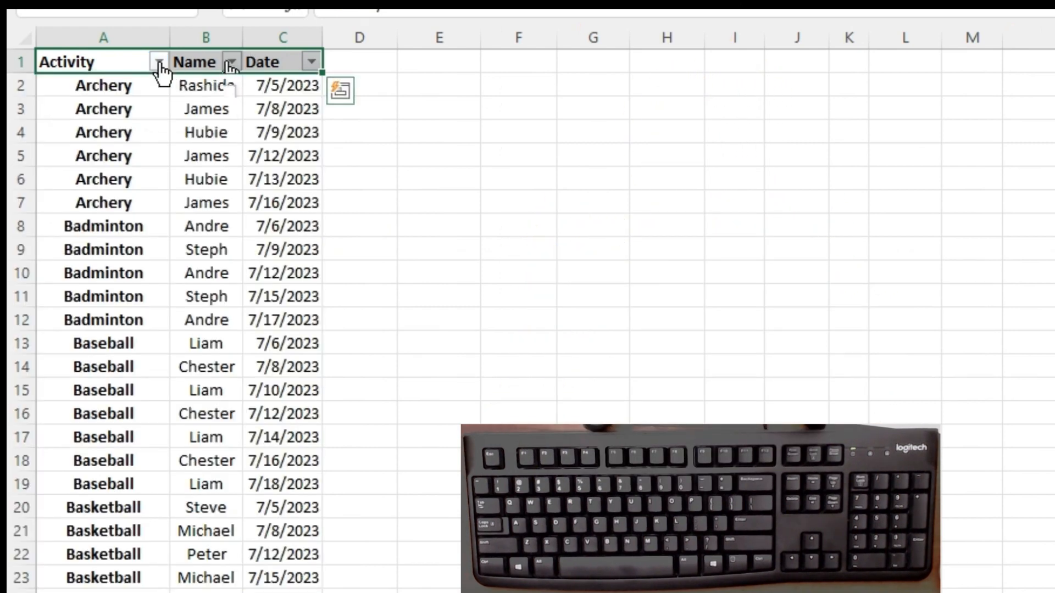
pyautogui.click(158, 62)
pyautogui.click(111, 337)
pyautogui.click(119, 362)
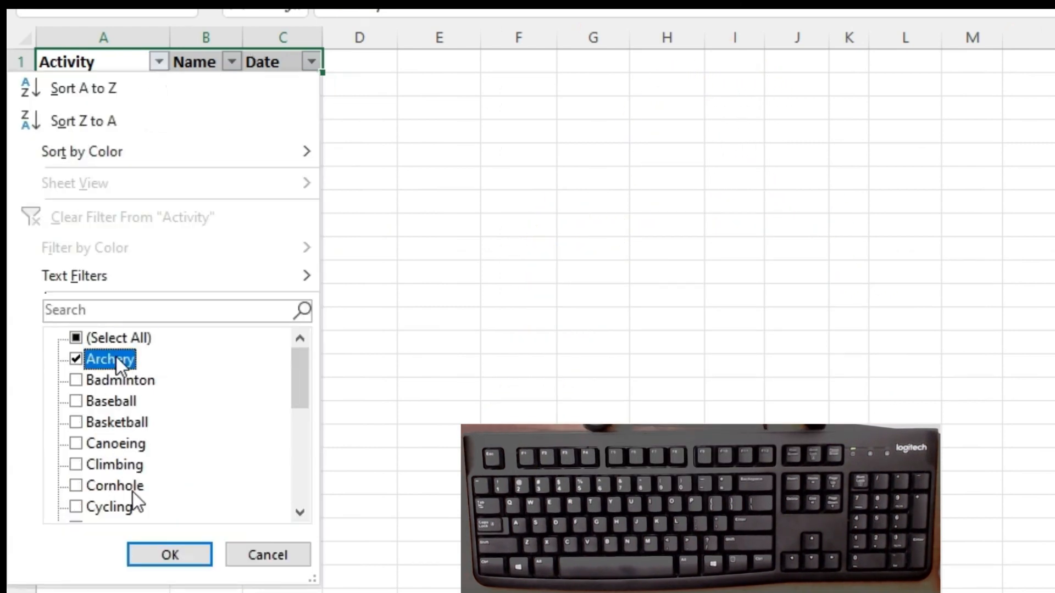
pyautogui.click(172, 549)
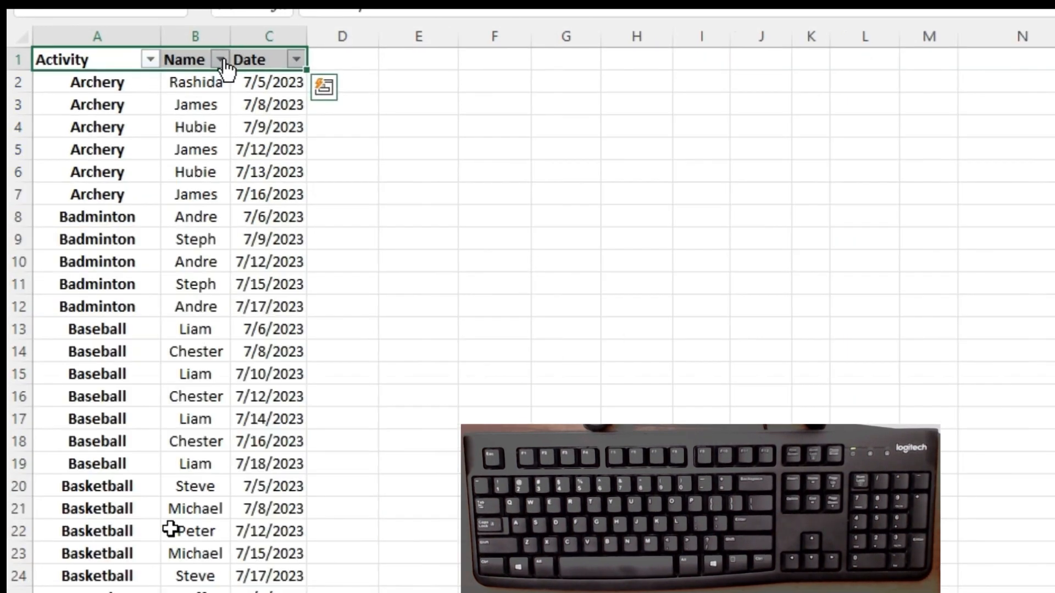
# - Filter the Name column to only the person in the first data row, and clear that filter again
pyautogui.click(221, 59)
pyautogui.click(111, 324)
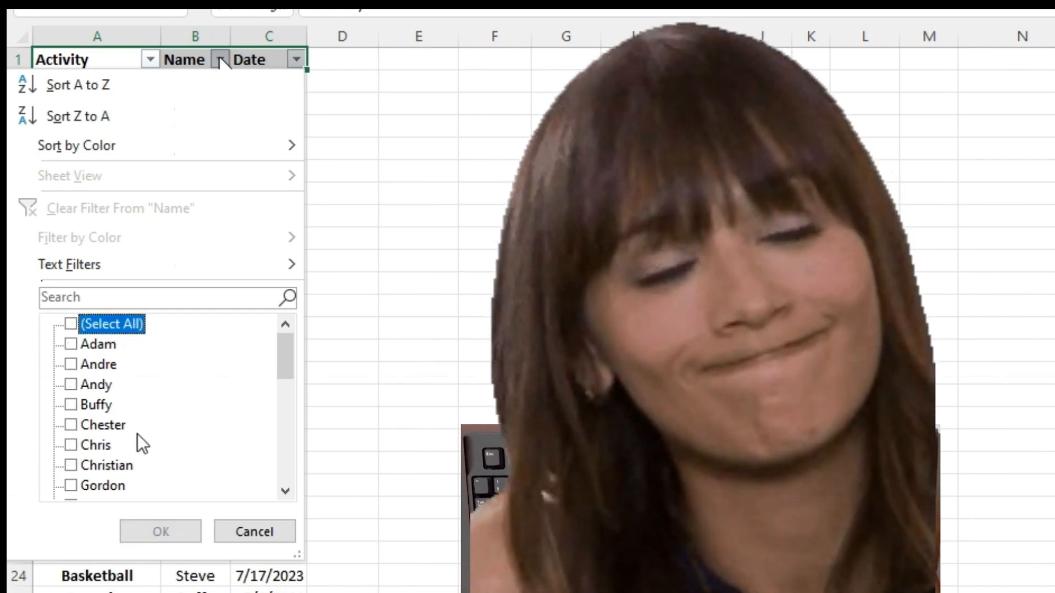
pyautogui.moveTo(289, 351); pyautogui.dragTo(281, 449)
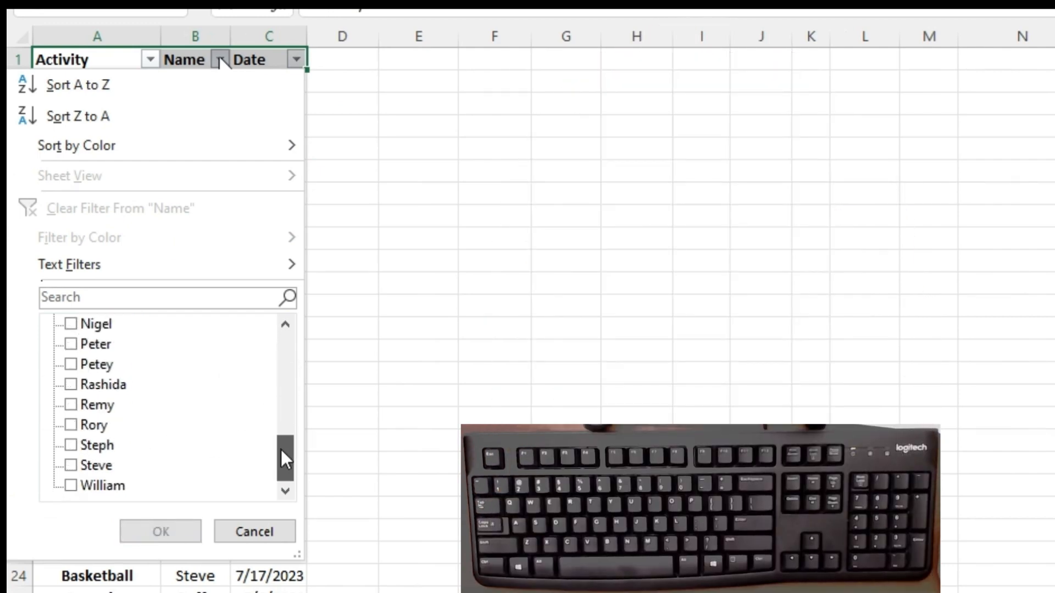
pyautogui.click(114, 390)
pyautogui.click(161, 532)
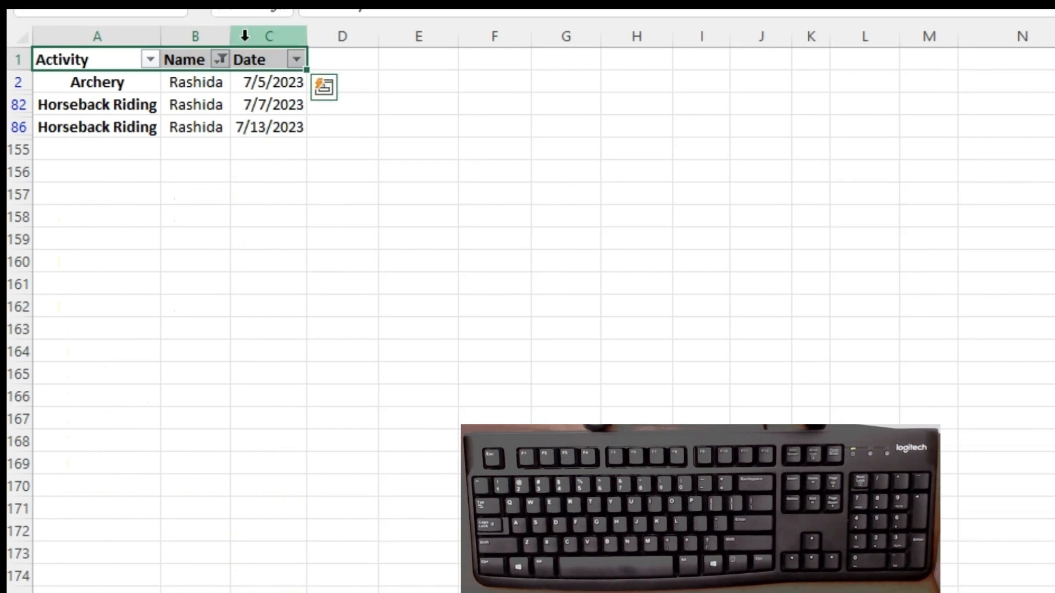
pyautogui.click(221, 60)
pyautogui.click(121, 208)
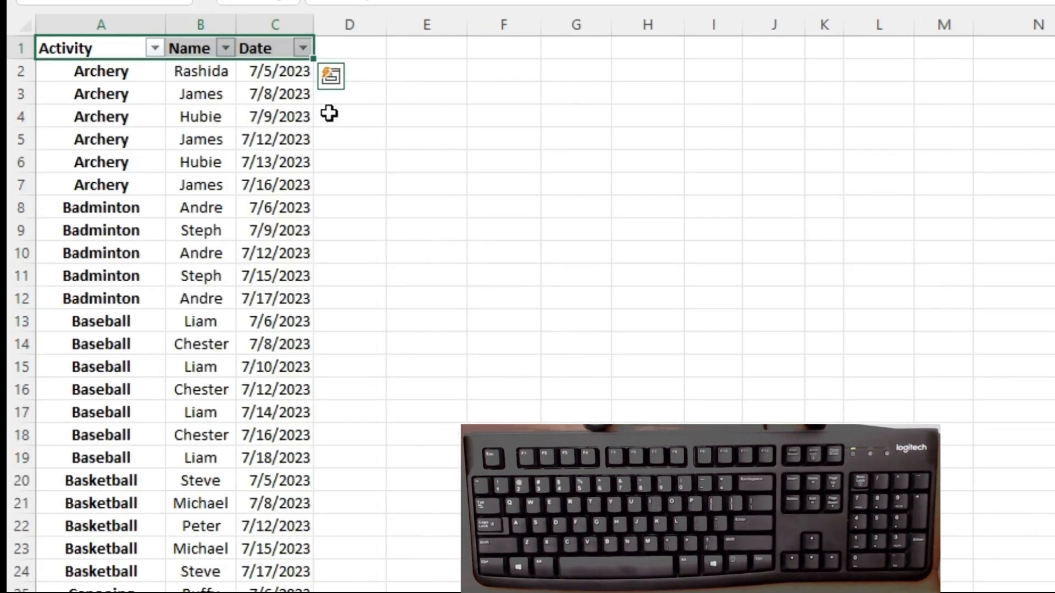
# - Filter the Date column to July 9, 2023 only and check the people listed for that day
pyautogui.click(303, 48)
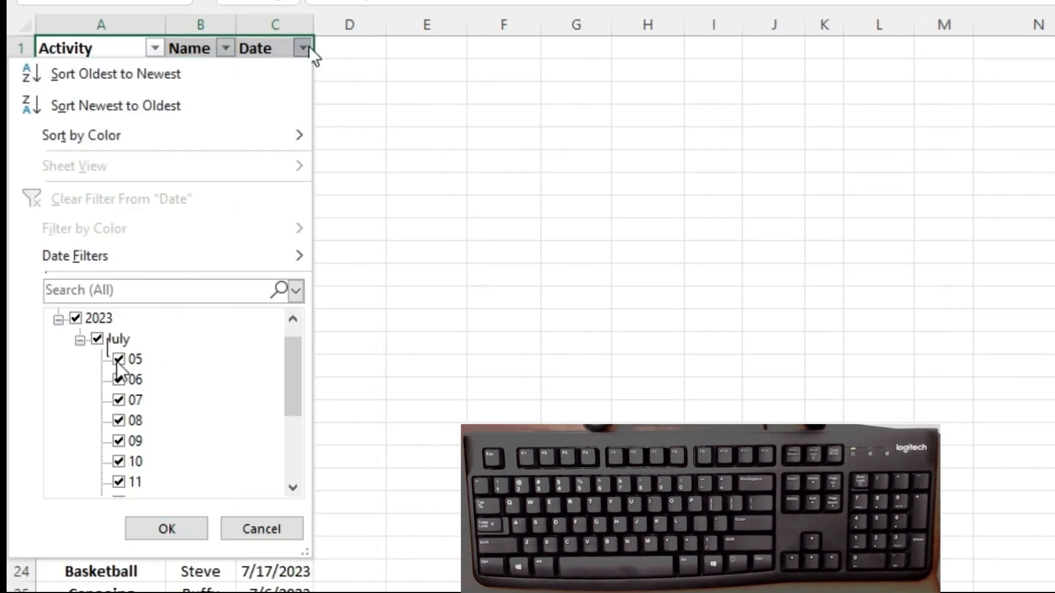
pyautogui.click(59, 320)
pyautogui.click(58, 340)
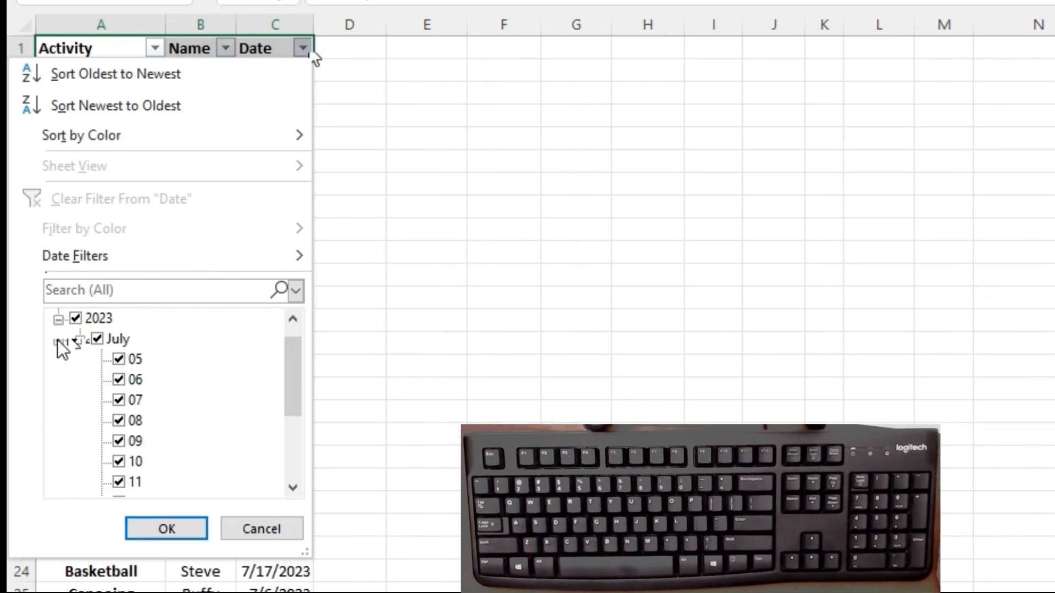
pyautogui.click(75, 319)
pyautogui.click(118, 441)
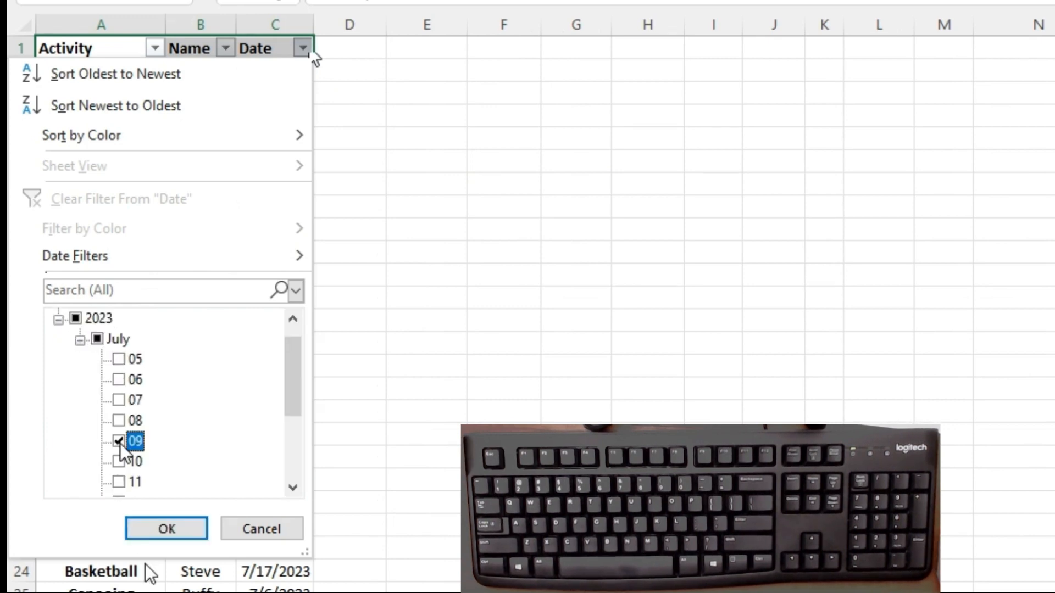
pyautogui.click(166, 529)
pyautogui.click(209, 250)
pyautogui.click(365, 137)
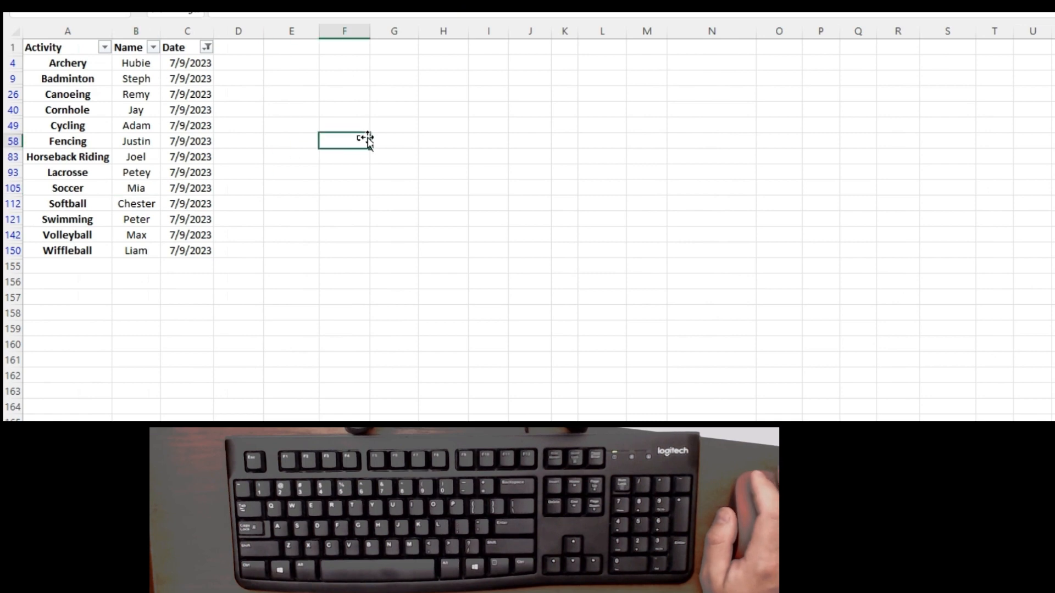
pyautogui.click(152, 251)
pyautogui.click(147, 204)
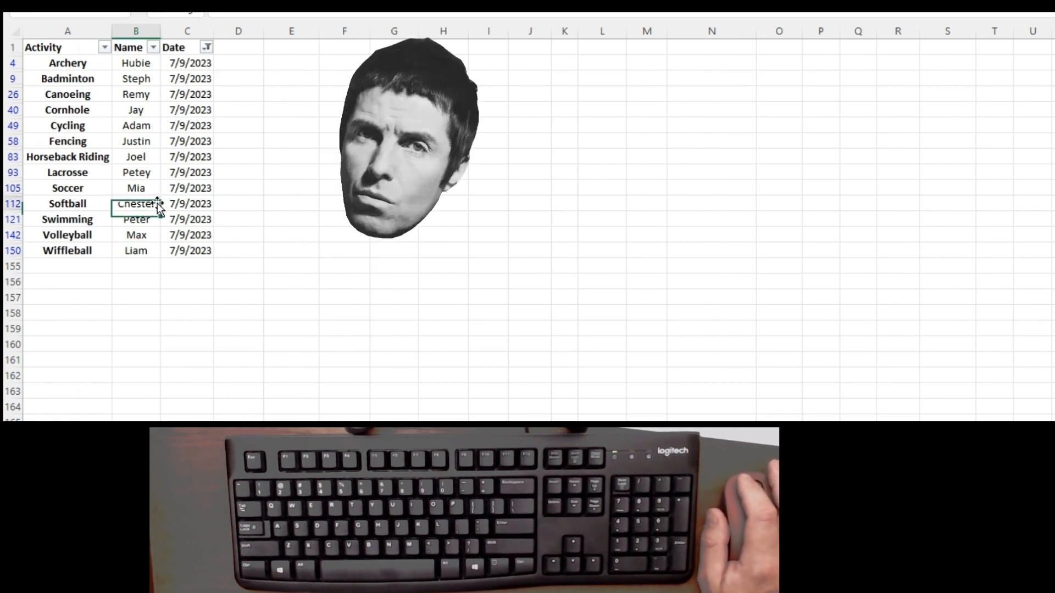
pyautogui.click(137, 157)
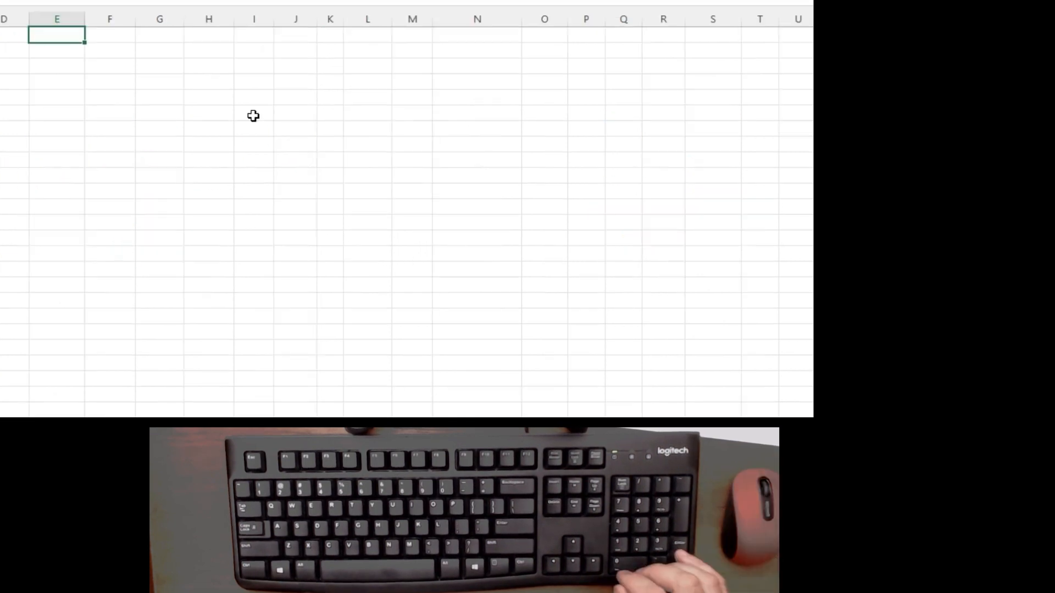
# - Turn off the filters and create a PivotTable from the whole Activity, Name and Date list in column E of the same sheet
pyautogui.hotkey('ctrl', 'shift', 'l')
pyautogui.hotkey('alt', 'd')
pyautogui.press('p')
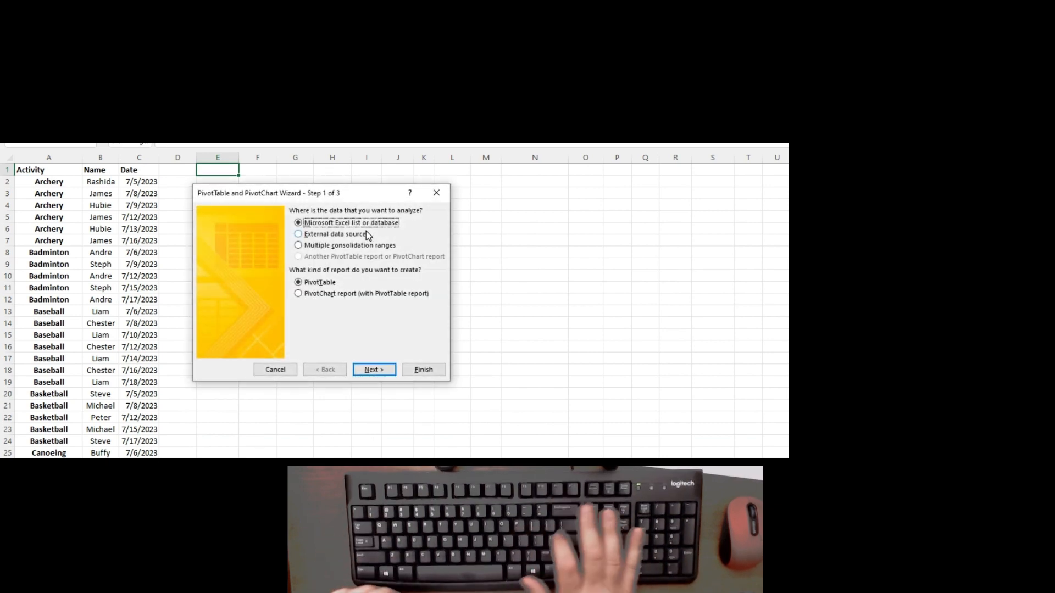
pyautogui.press('Return')
pyautogui.hotkey('ctrl', 'Left')
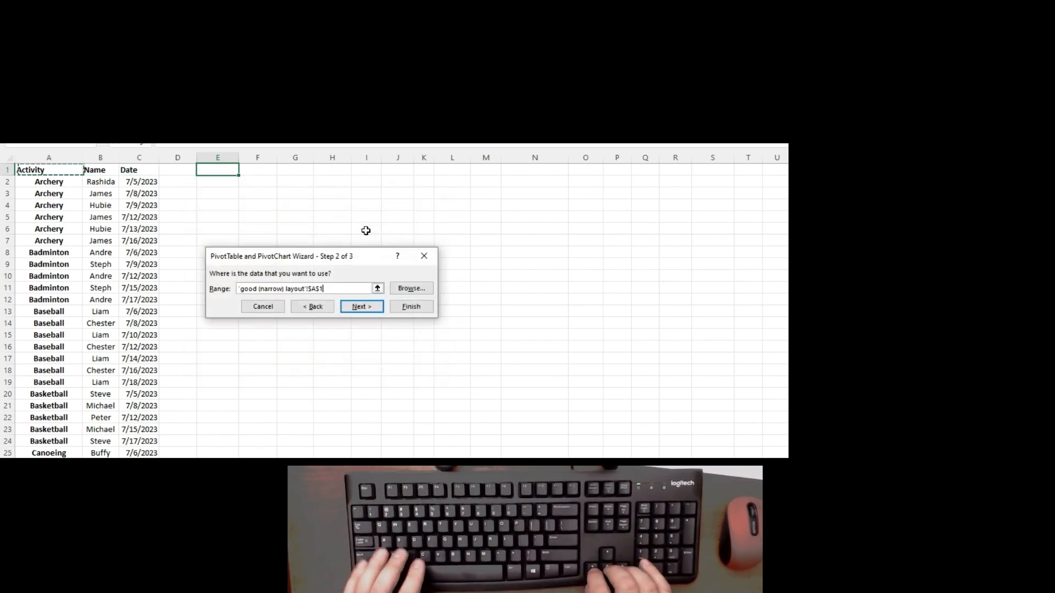
pyautogui.hotkey('ctrl', 'shift', 'Right')
pyautogui.hotkey('ctrl', 'shift', 'Down')
pyautogui.press('Return')
pyautogui.press('Return')
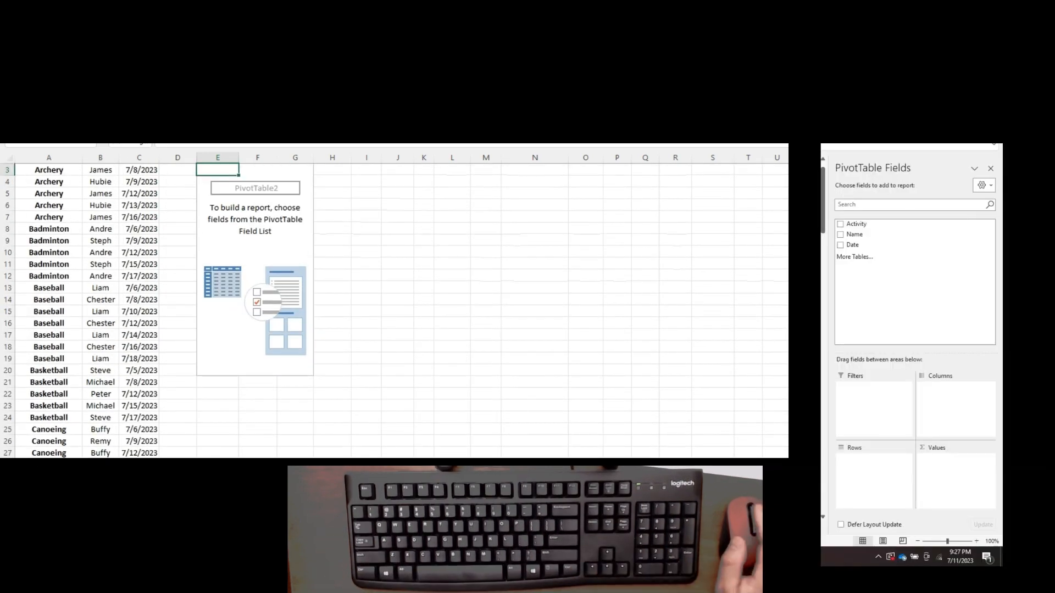
# - Lay out the PivotTable with Name and Date as rows, Activity as columns and counted values, and repeat all item labels
pyautogui.click(841, 235)
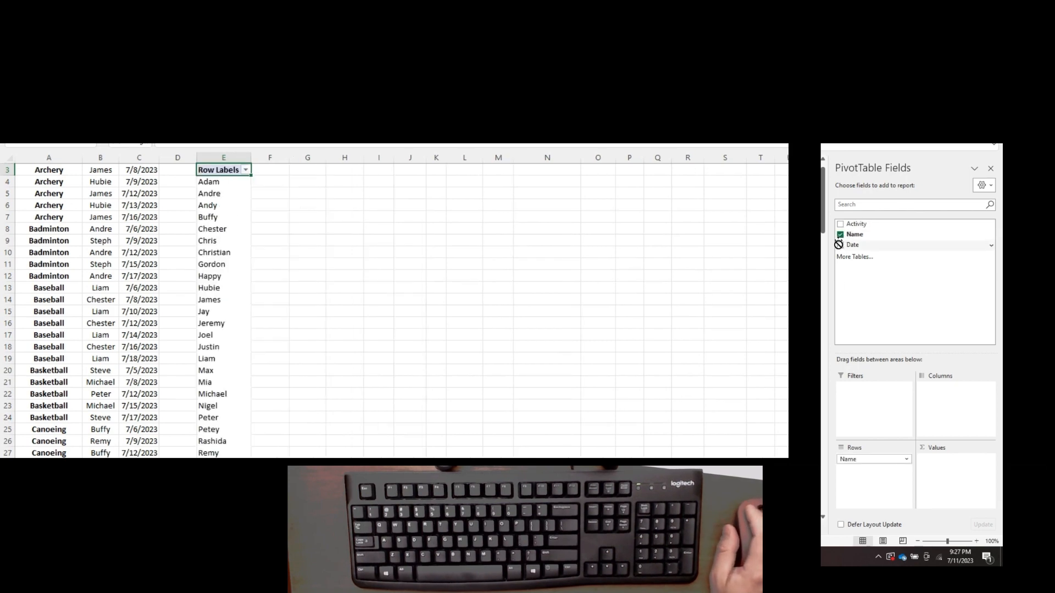
pyautogui.click(841, 245)
pyautogui.moveTo(856, 224); pyautogui.dragTo(975, 479)
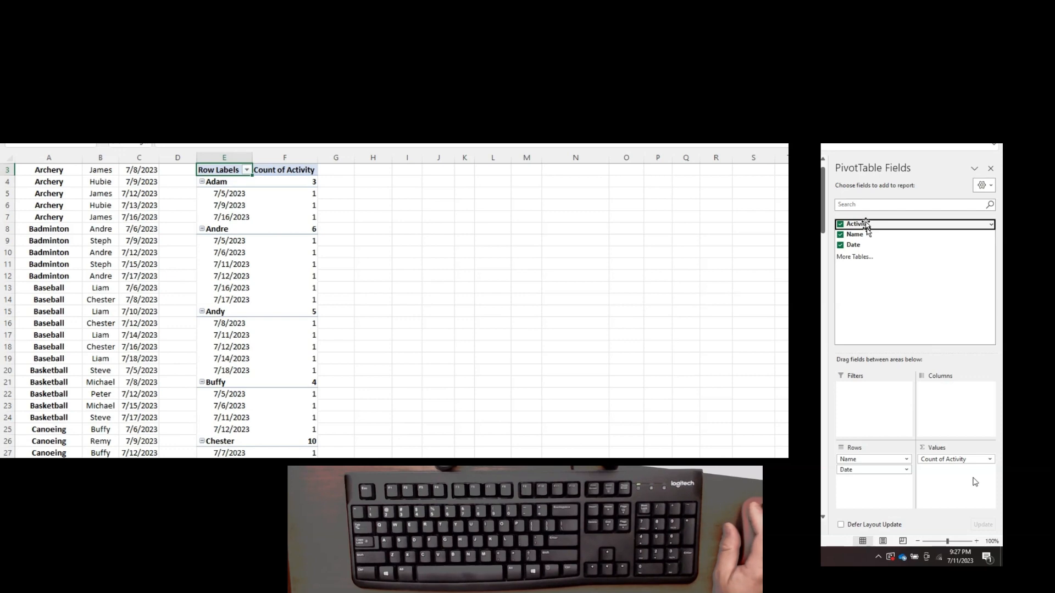
pyautogui.moveTo(866, 226); pyautogui.dragTo(944, 396)
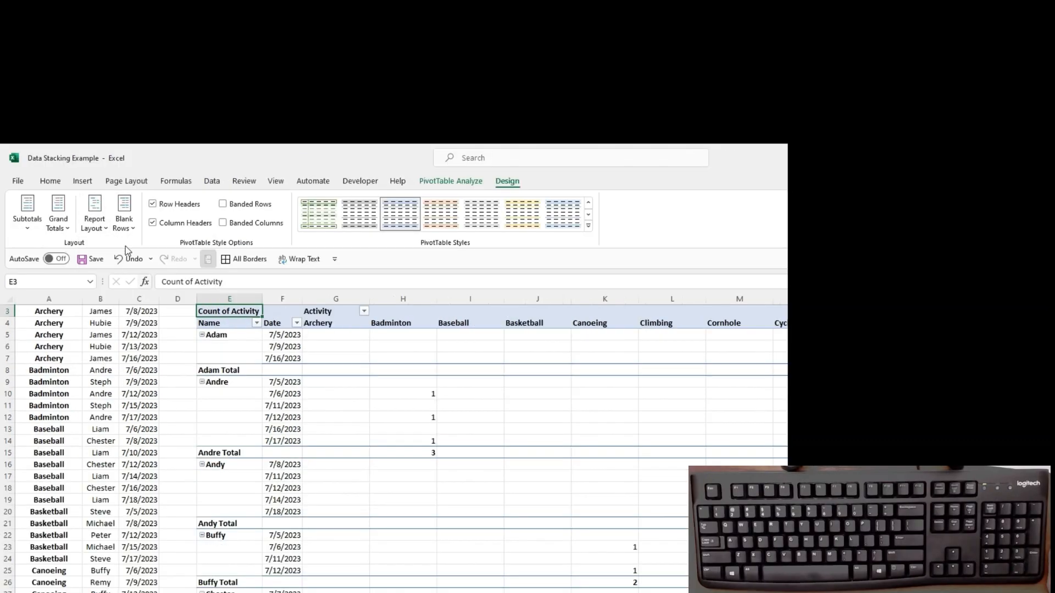
pyautogui.click(94, 213)
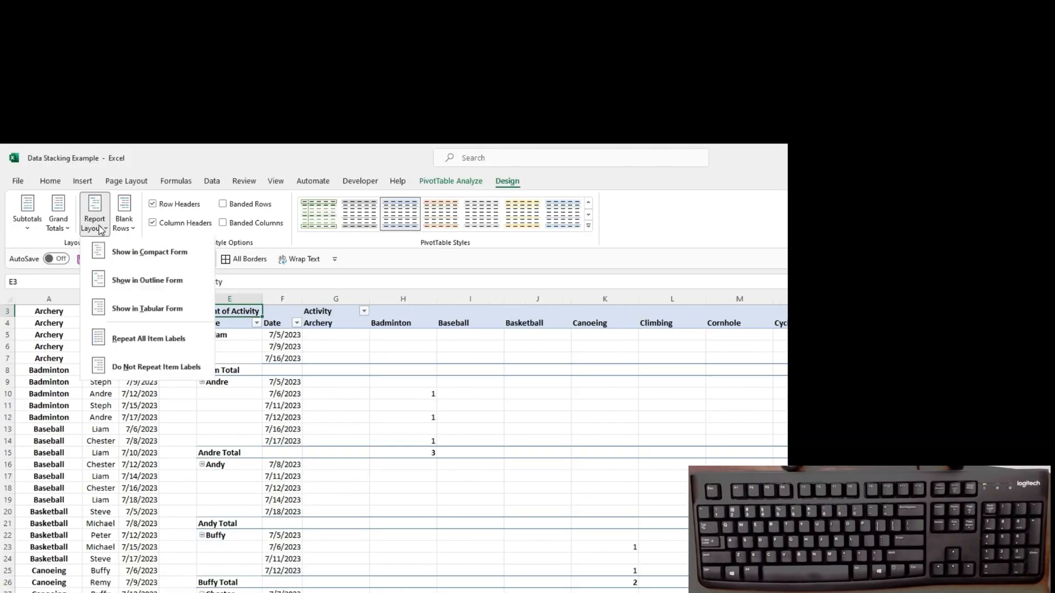
pyautogui.click(142, 343)
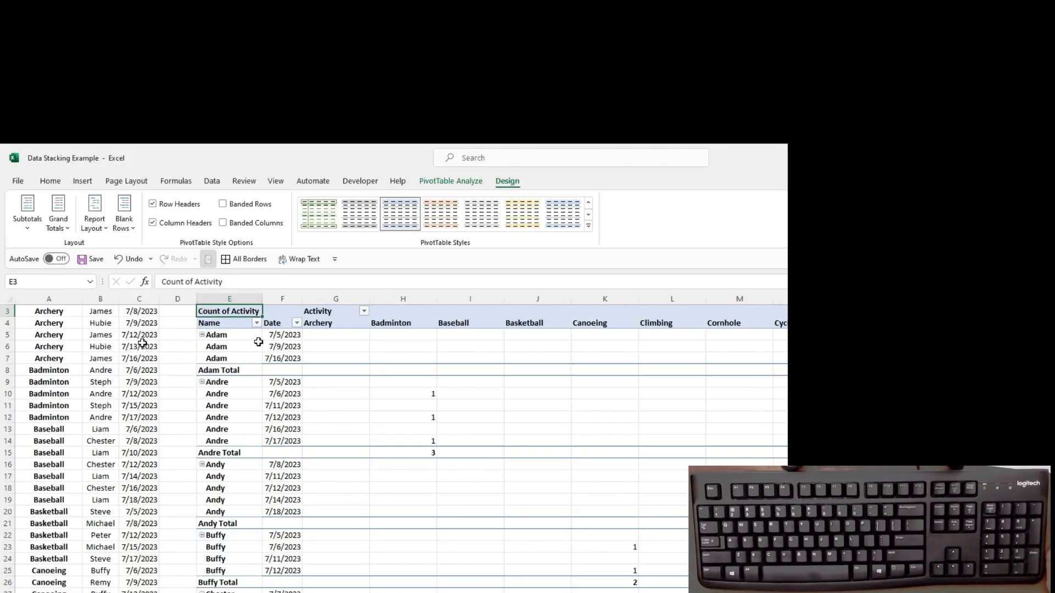
# - Filter the PivotTable's Name field to only the first person listed and check that person's cycling and overall totals
pyautogui.click(257, 324)
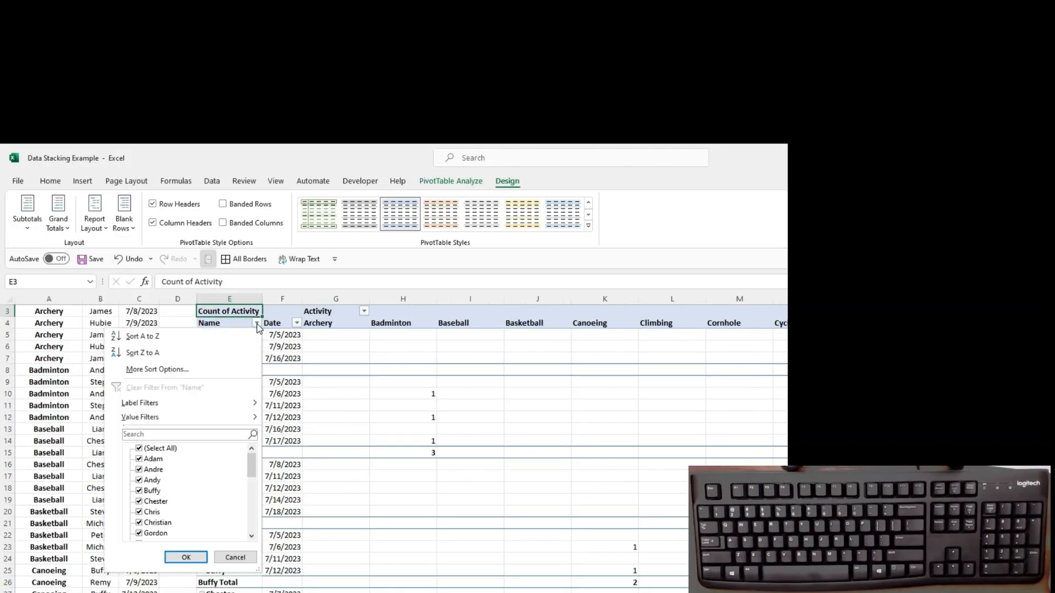
pyautogui.click(139, 448)
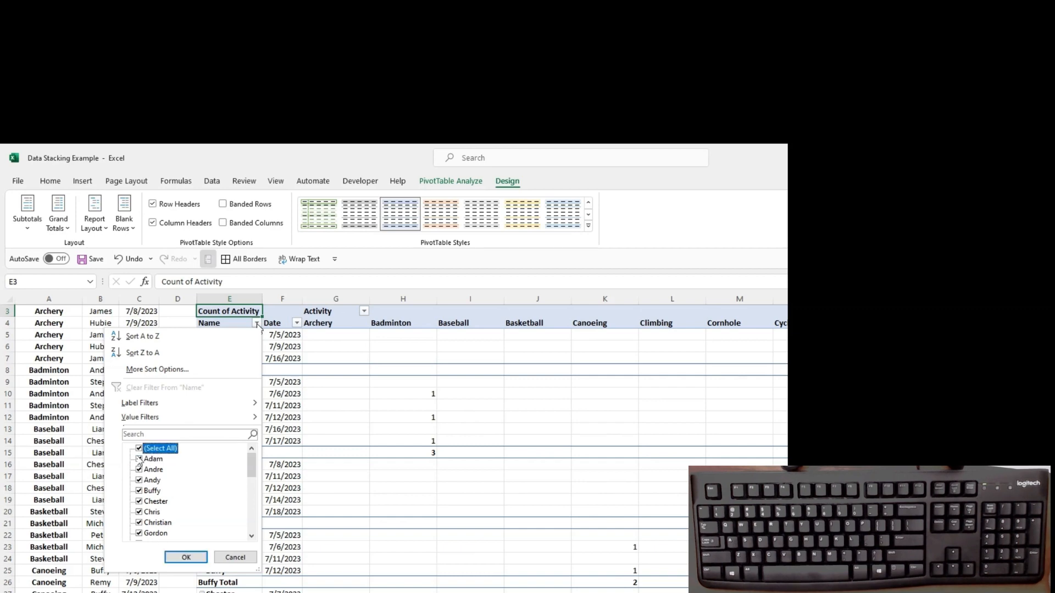
pyautogui.click(181, 557)
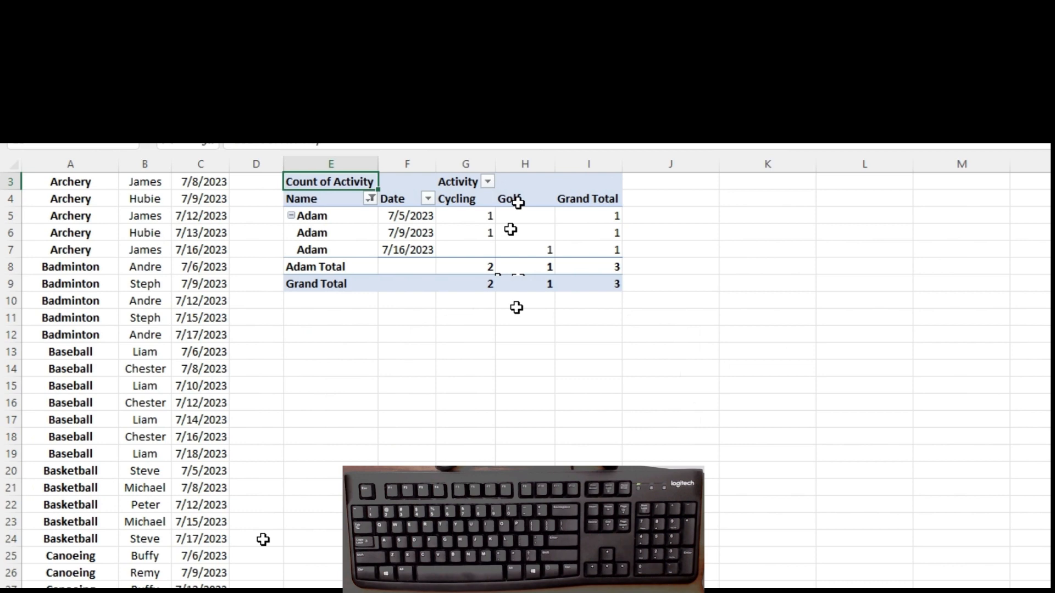
pyautogui.click(473, 268)
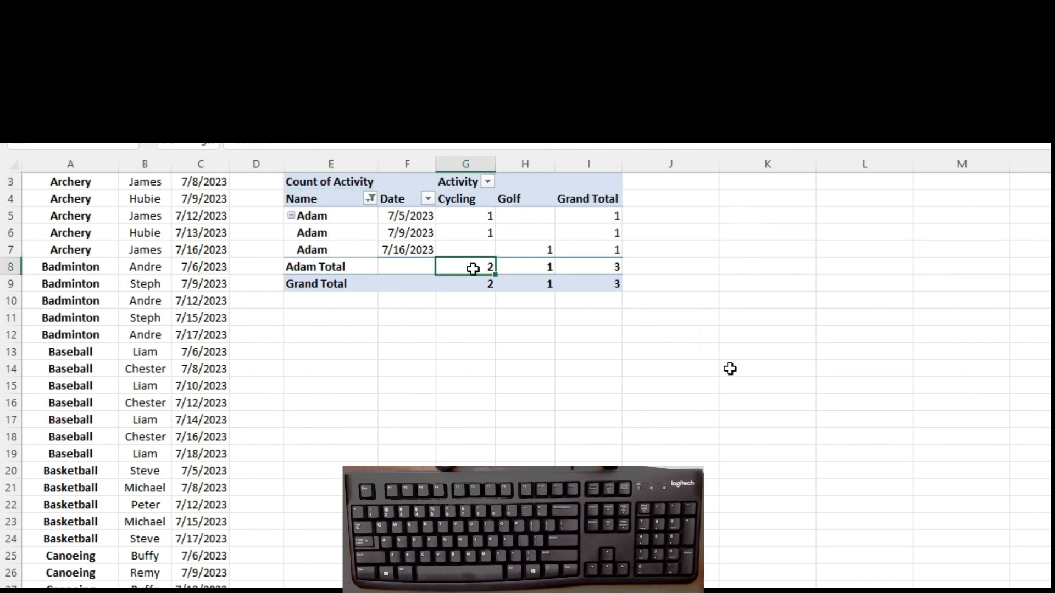
pyautogui.click(610, 267)
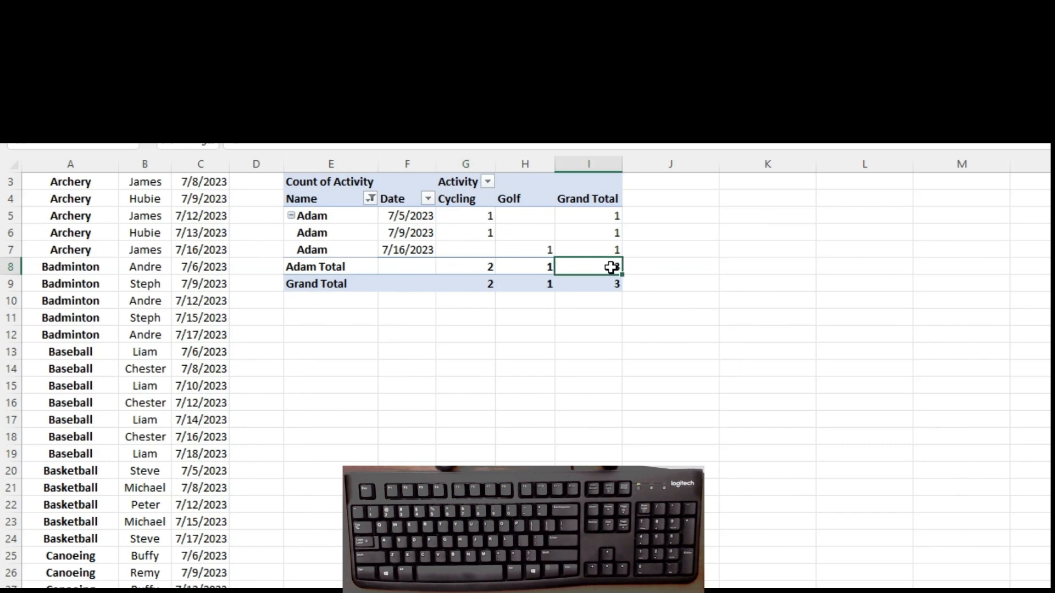
# - Go through the worksheets to compare the wide date-by-date schedule with the stacked Activity, Name and Date list
pyautogui.hotkey('ctrl', 'pagedown')
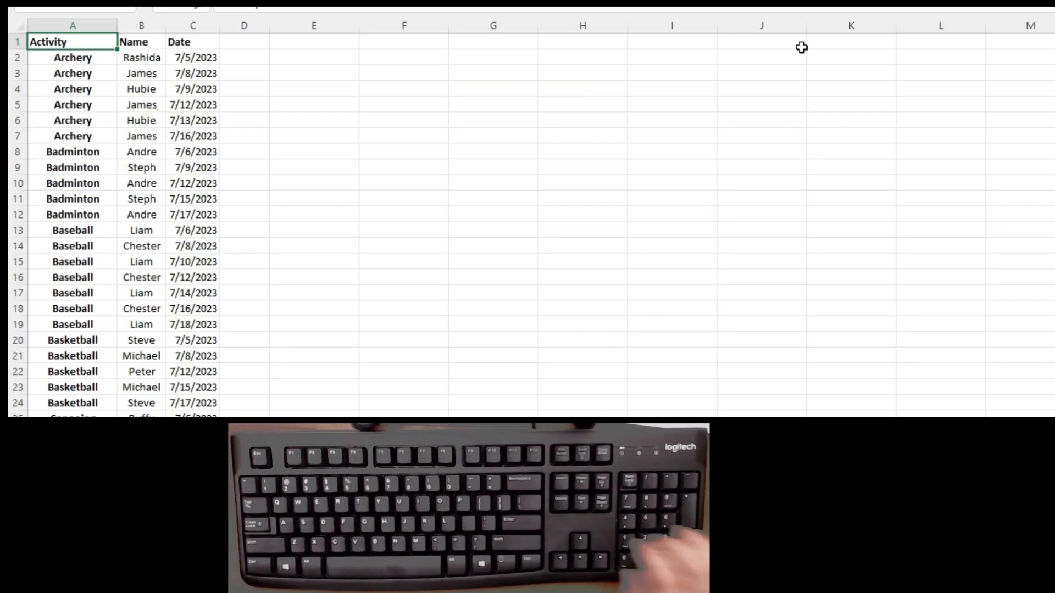
pyautogui.hotkey('ctrl', 'pagedown')
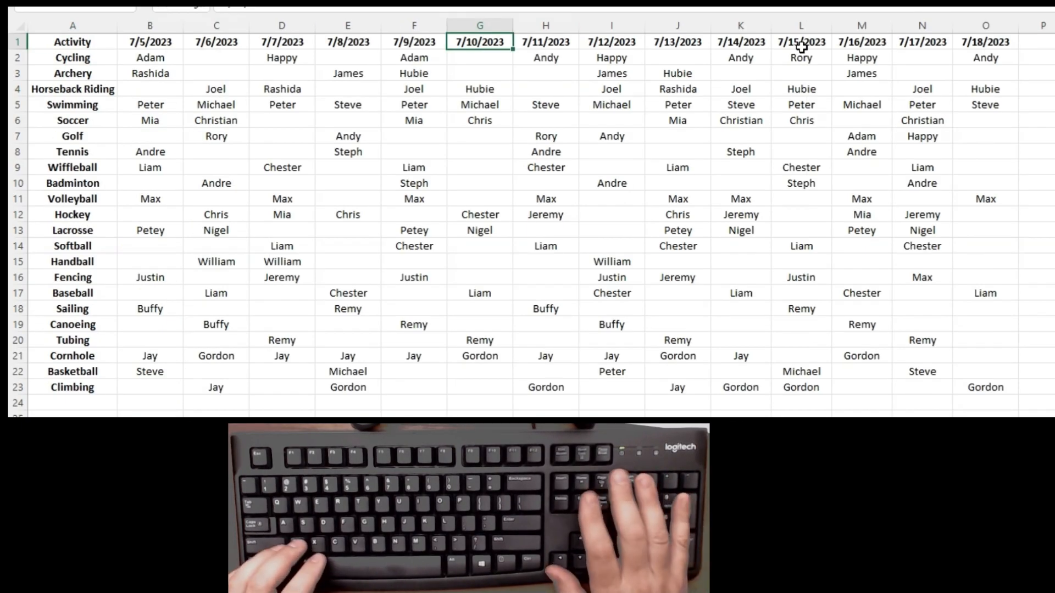
pyautogui.hotkey('ctrl', 'pagedown')
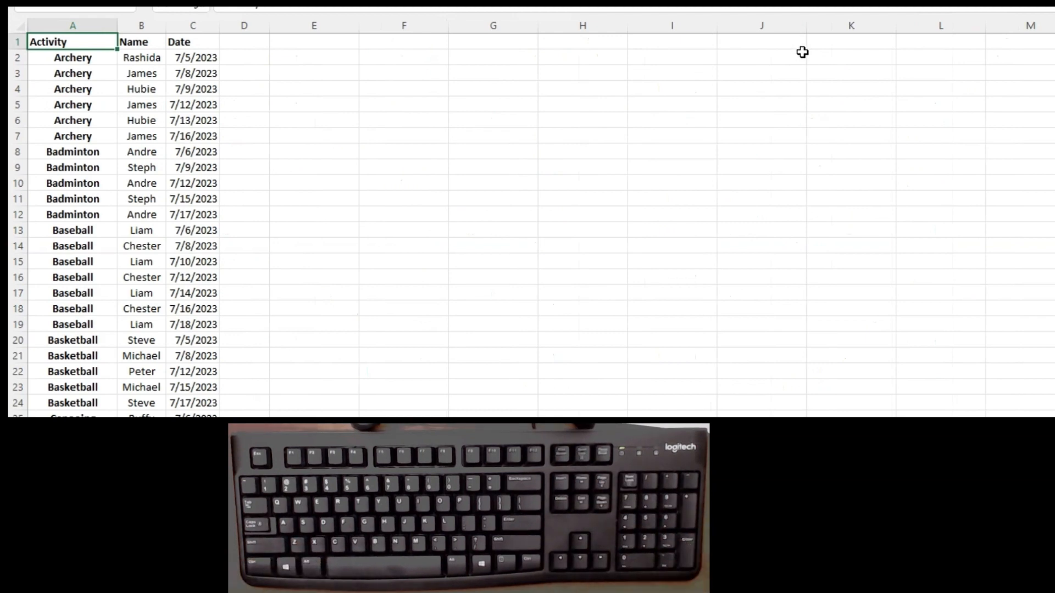
# - Start the timer on the timer worksheet by entering x in the green start cell B7
pyautogui.click(802, 52)
pyautogui.hotkey('ctrl', 'pagedown')
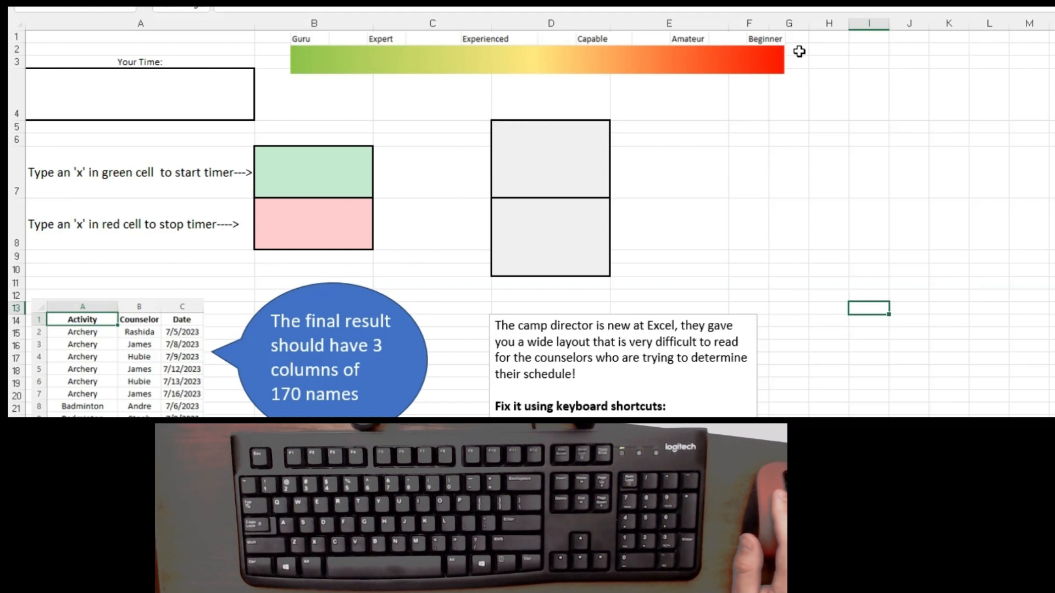
pyautogui.click(313, 172)
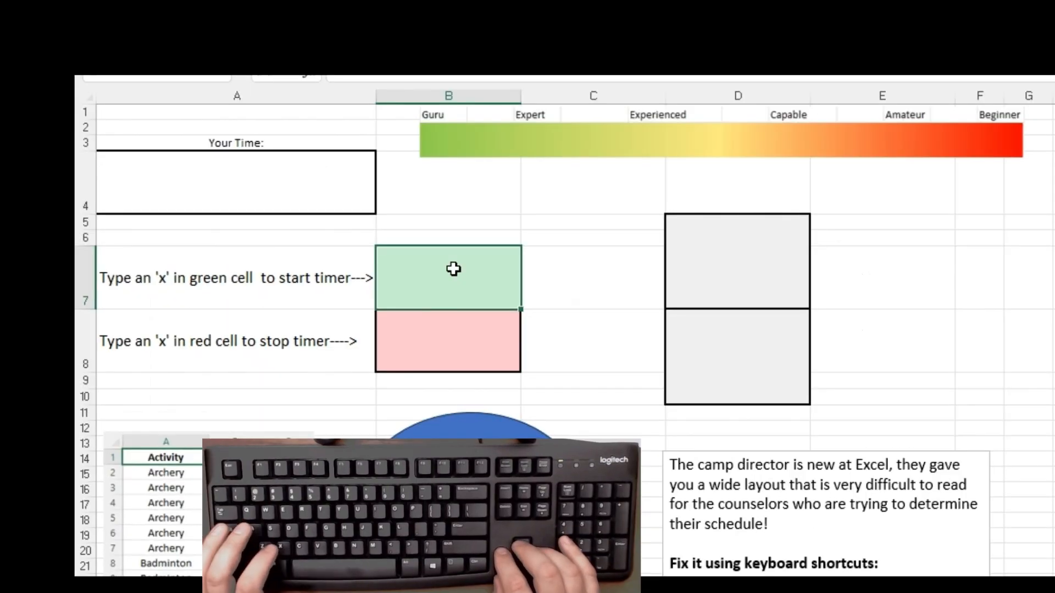
pyautogui.write('x')
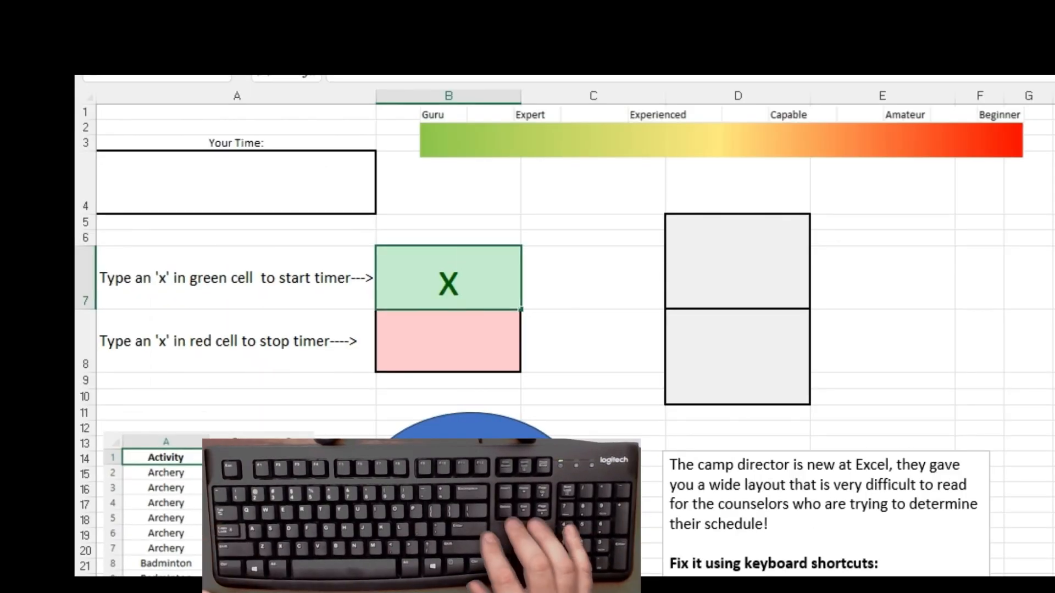
pyautogui.press('Return')
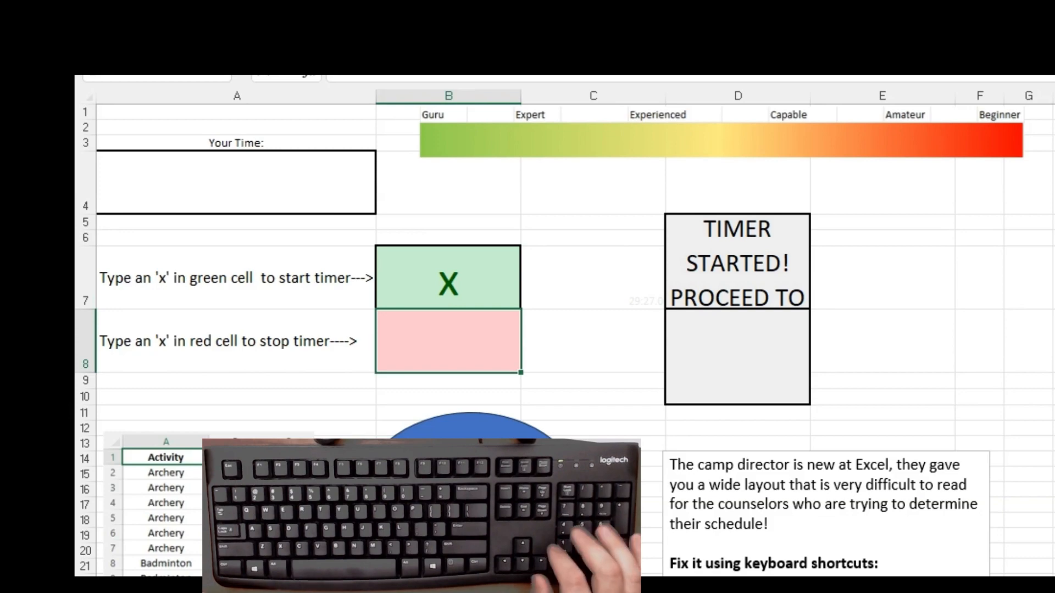
# - Apply the Neutral cell style to the entire wide activity schedule on the Obstacle sheet
pyautogui.hotkey('ctrl', 'pagedown')
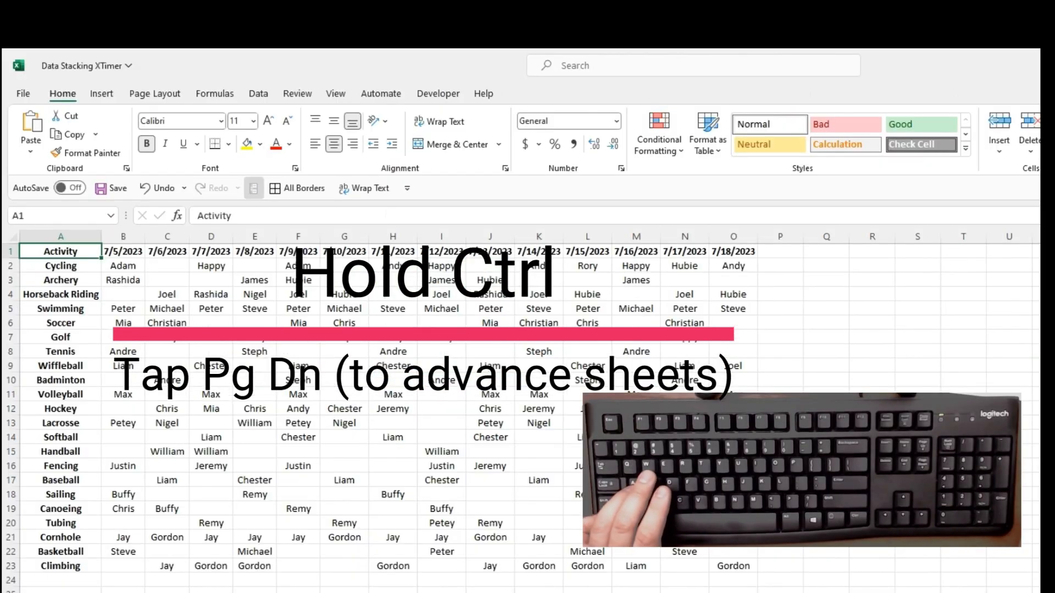
pyautogui.hotkey('ctrl', 'a')
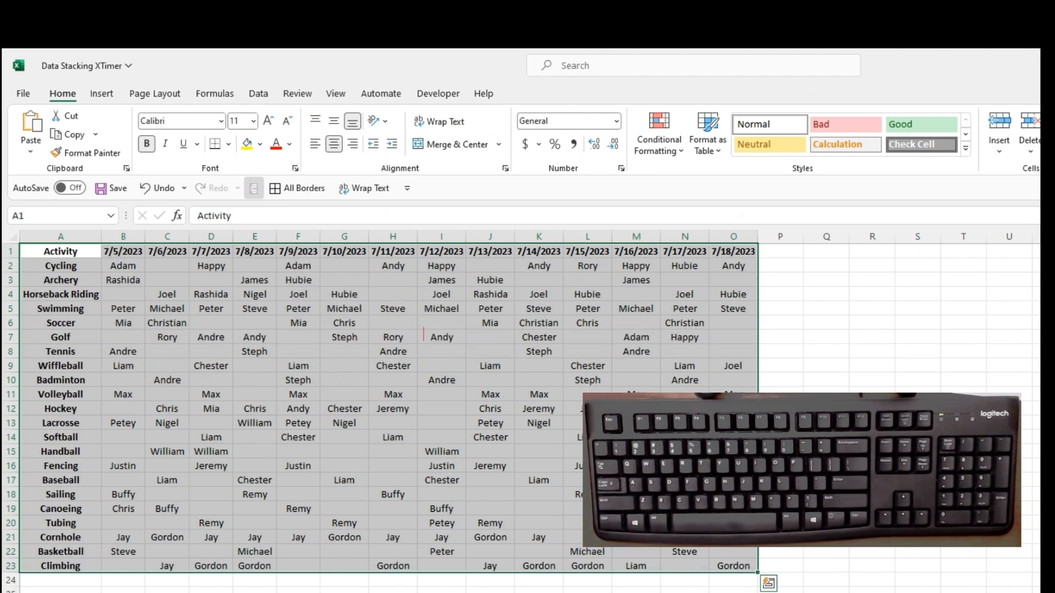
pyautogui.click(776, 142)
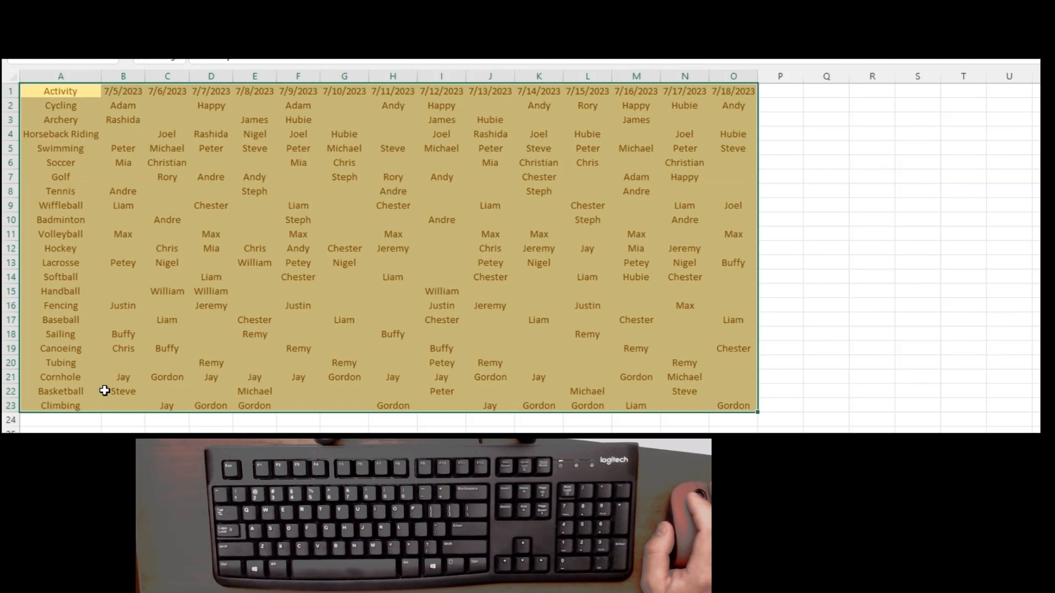
# - Move the schedule columns from 7/6/2023 through 7/18/2023 beneath the 7/5/2023 column, starting at cell B24
pyautogui.click(112, 407)
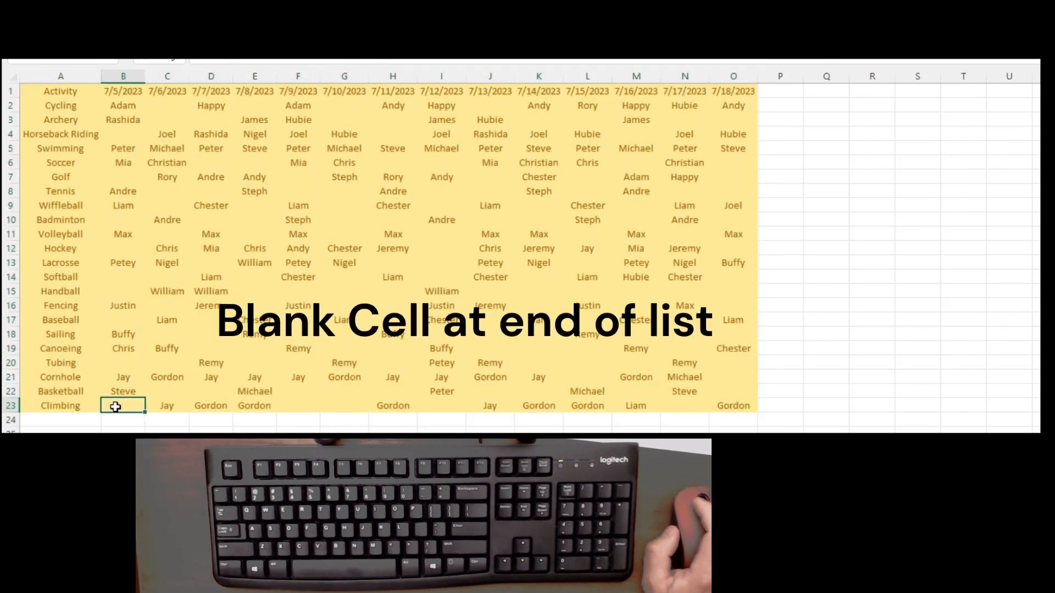
pyautogui.click(180, 130)
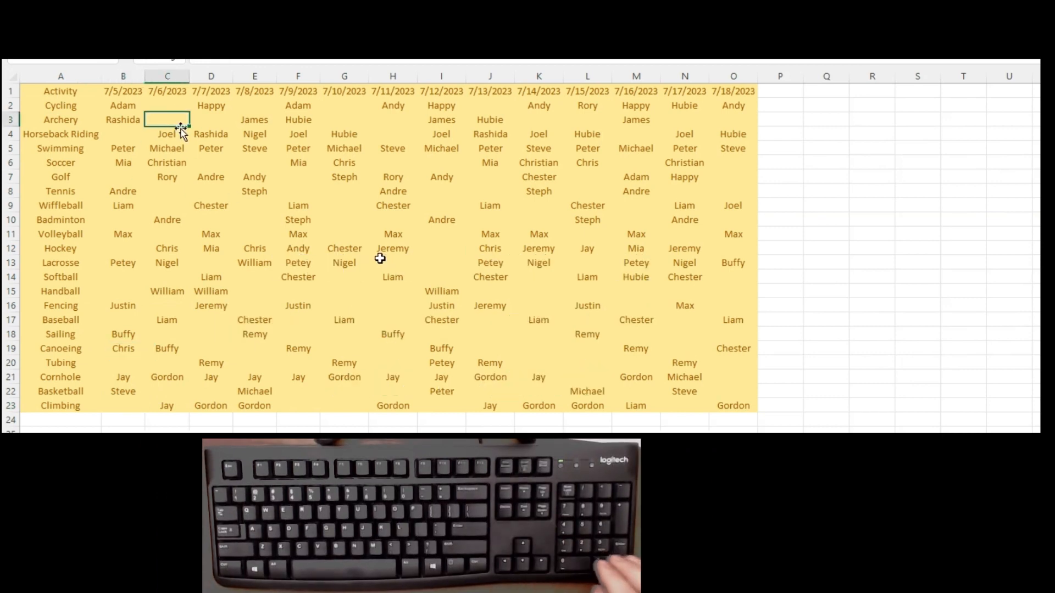
pyautogui.hotkey('ctrl', 'Up')
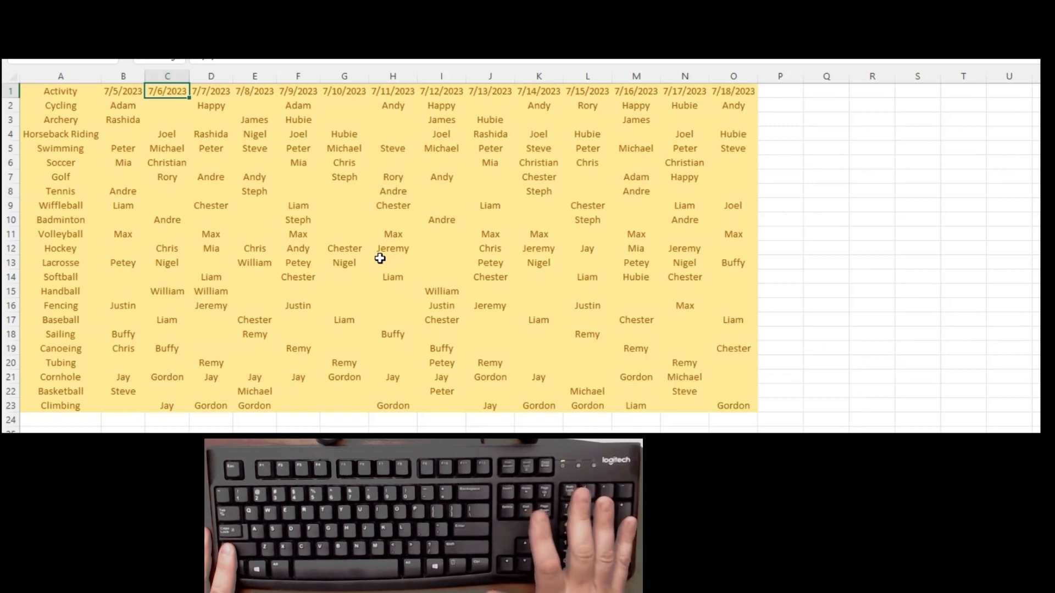
pyautogui.hotkey('ctrl', 'shift', 'End')
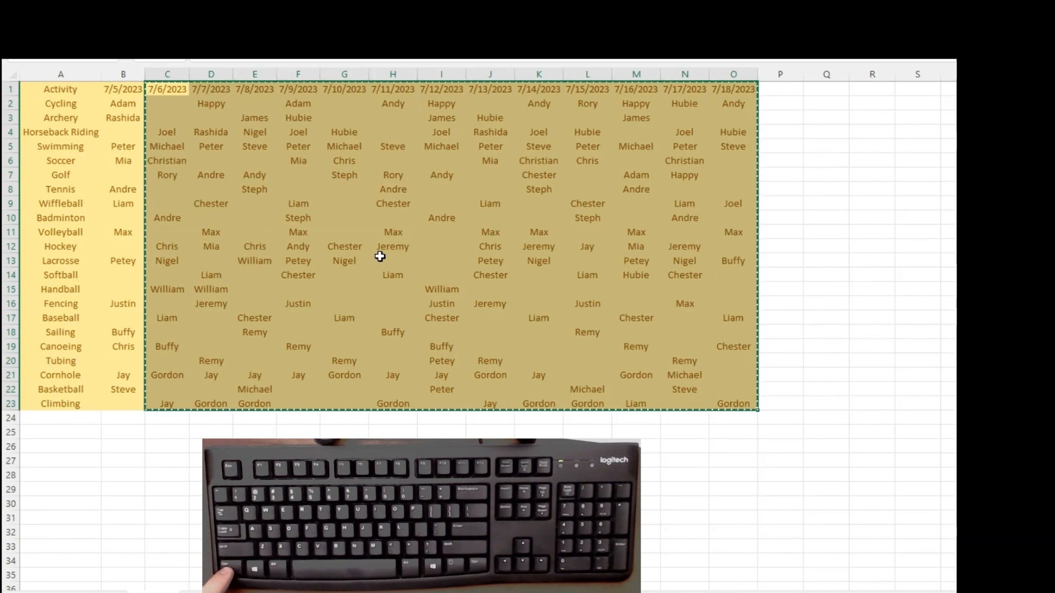
pyautogui.hotkey('ctrl', 'End')
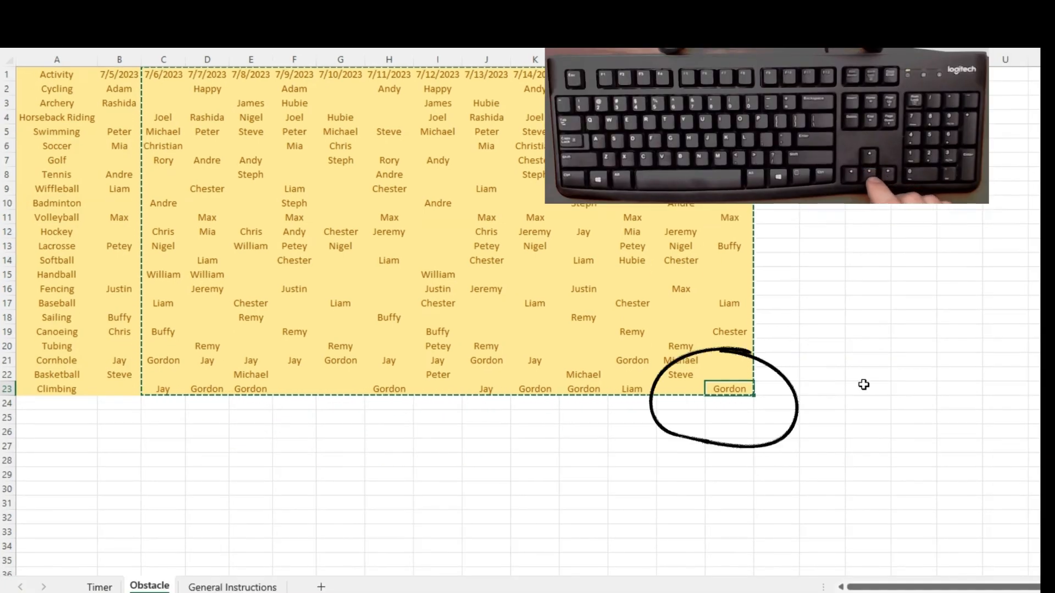
pyautogui.press('Down')
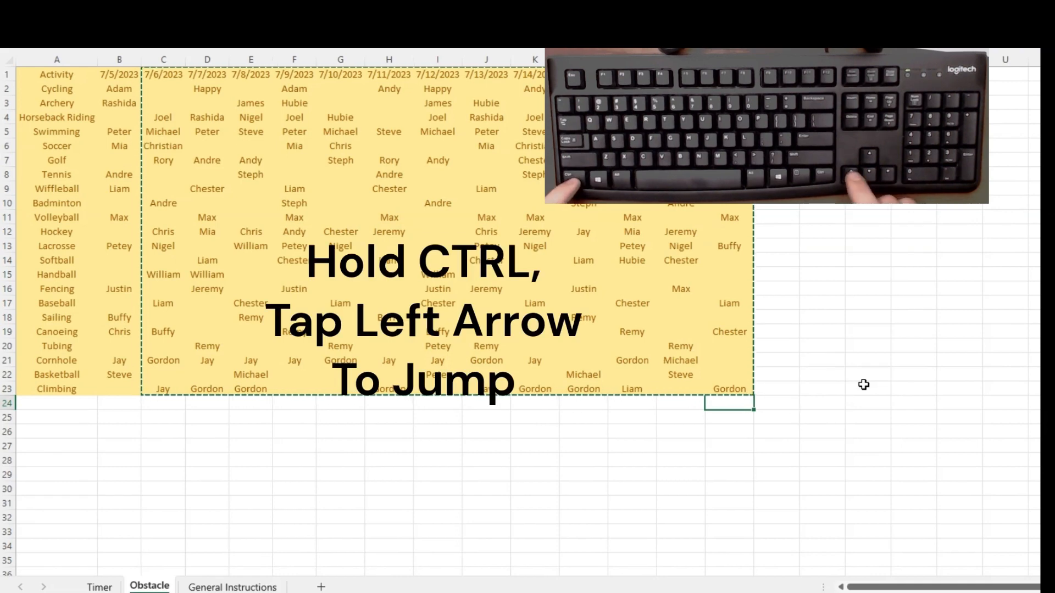
pyautogui.hotkey('ctrl', 'Left')
pyautogui.press('Right')
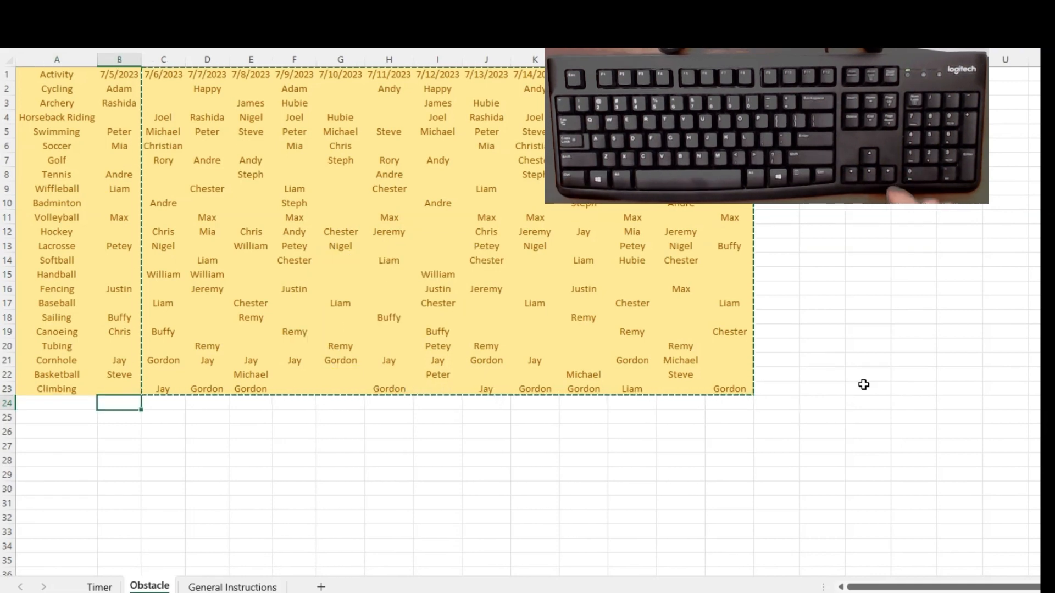
pyautogui.hotkey('ctrl', 'v')
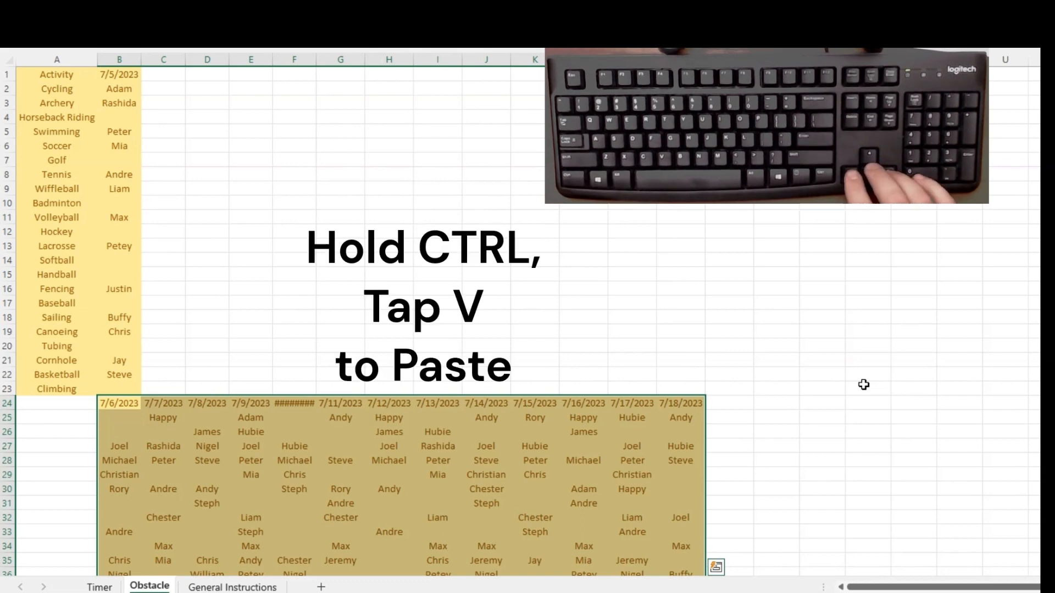
# - Move the block from 7/7/2023 onward beneath the 7/6/2023 names, starting at cell B47
pyautogui.press('Right')
pyautogui.hotkey('ctrl', 'shift', 'End')
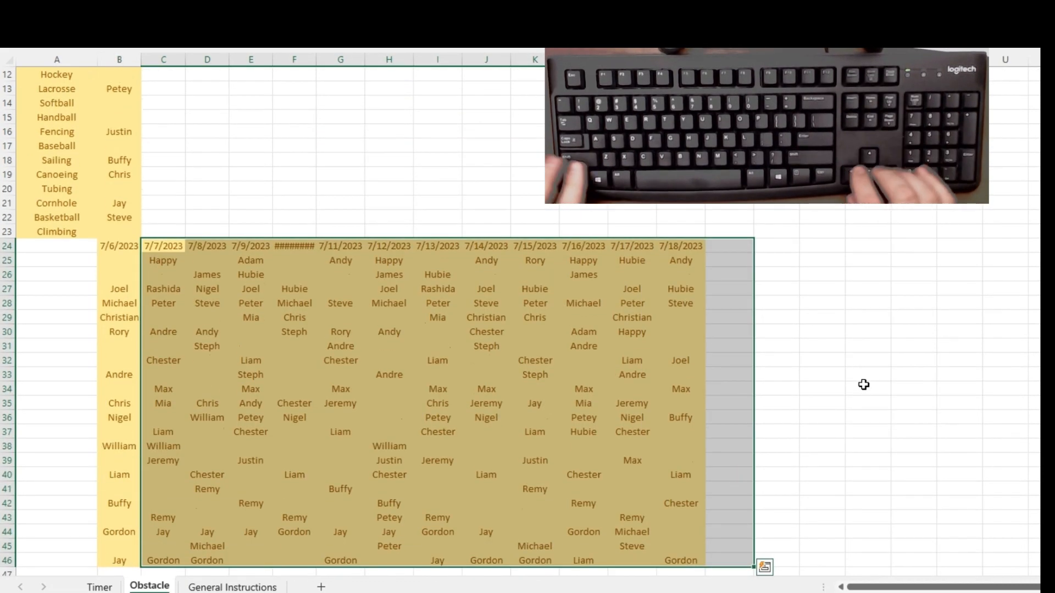
pyautogui.hotkey('ctrl', 'x')
pyautogui.hotkey('ctrl', 'End')
pyautogui.press('Down')
pyautogui.press('Home')
pyautogui.press('Right')
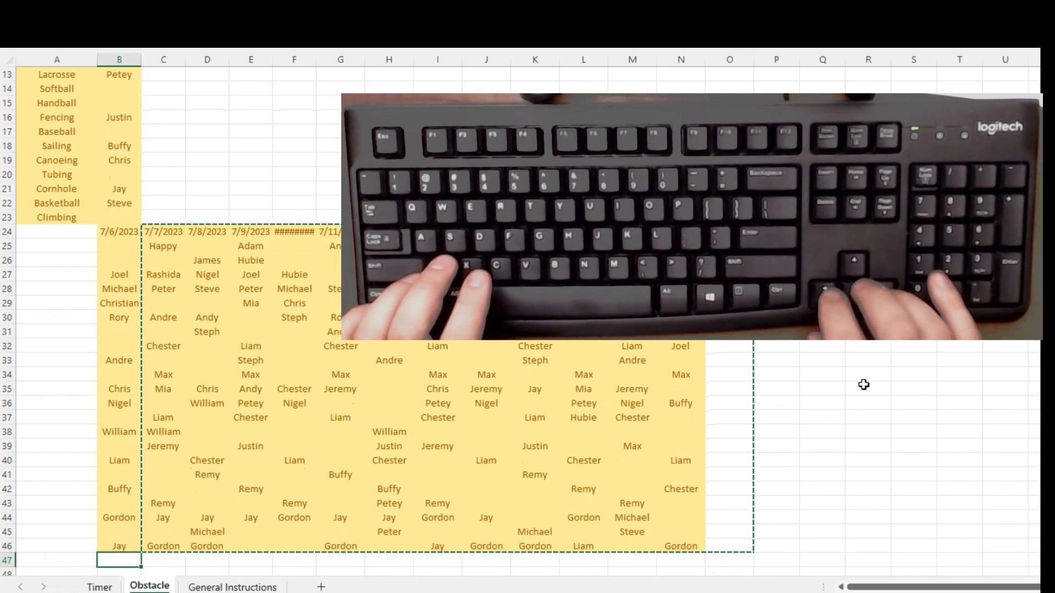
pyautogui.hotkey('ctrl', 'v')
# - Move the block from 7/8/2023 onward beneath the 7/7/2023 names, starting at cell B70
pyautogui.press('Right')
pyautogui.hotkey('ctrl', 'shift', 'End')
pyautogui.hotkey('ctrl', 'x')
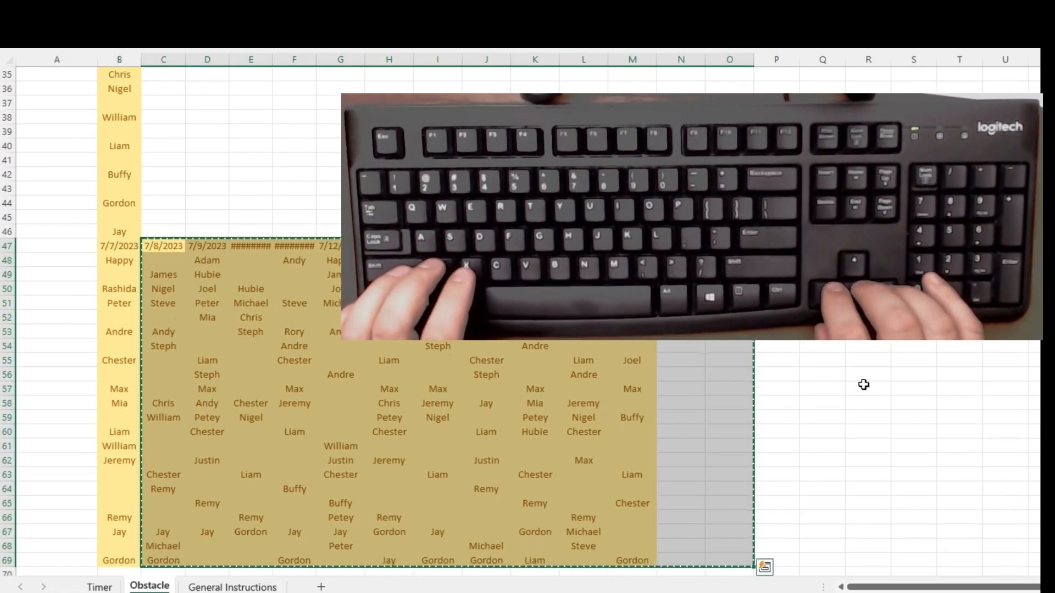
pyautogui.hotkey('ctrl', 'End')
pyautogui.press('Down')
pyautogui.press('Home')
pyautogui.press('Right')
pyautogui.hotkey('ctrl', 'v')
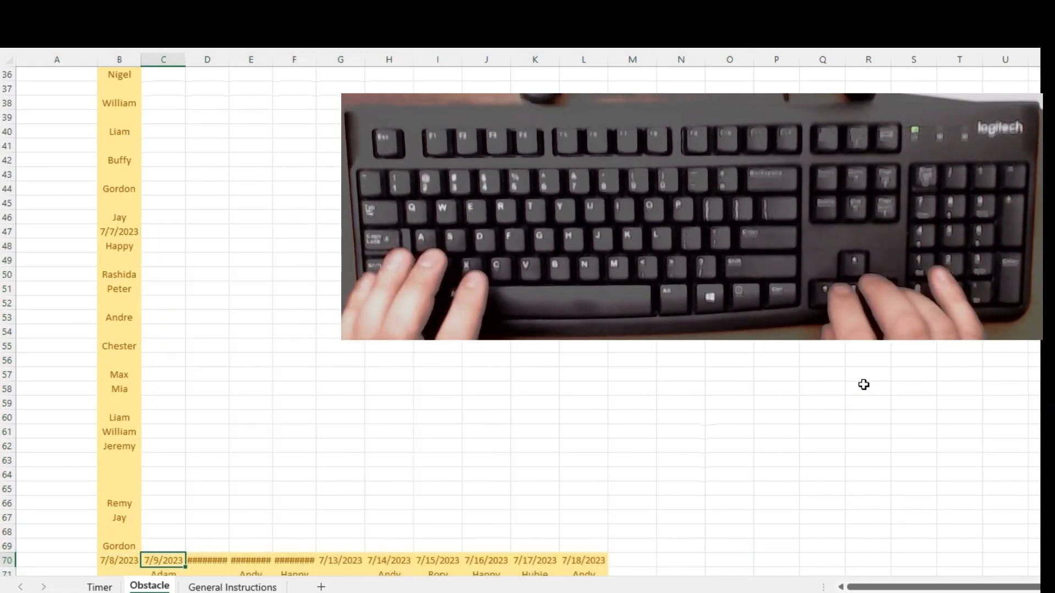
# - Move the block from 7/9/2023 onward beneath the 7/8/2023 names, starting at cell B93
pyautogui.hotkey('ctrl', 'shift', 'End')
pyautogui.hotkey('ctrl', 'x')
pyautogui.hotkey('ctrl', 'End')
pyautogui.press('Down')
pyautogui.press('Home')
pyautogui.press('Right')
pyautogui.hotkey('ctrl', 'v')
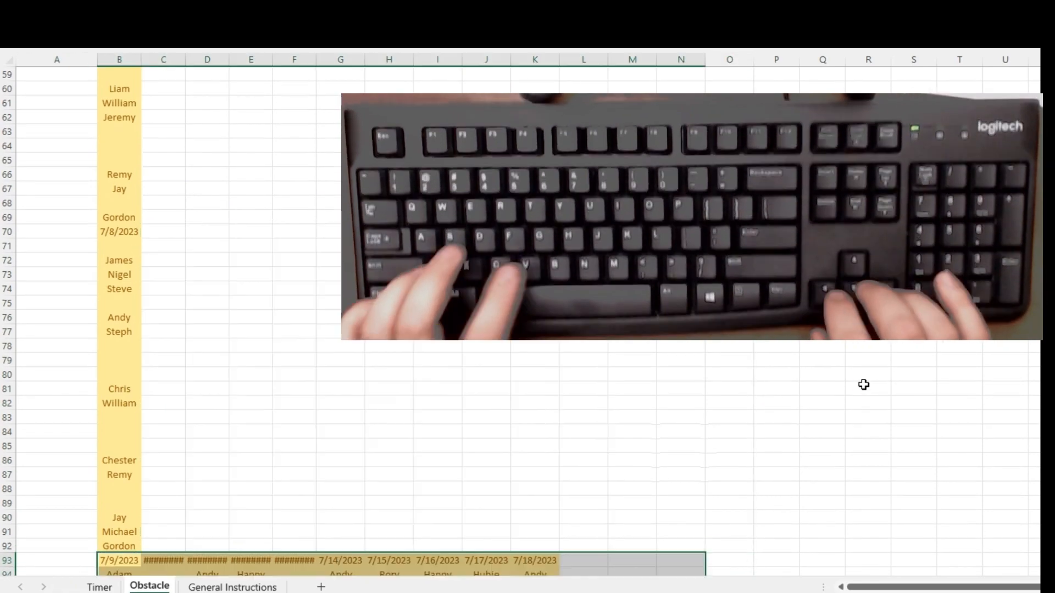
# - Move the block from 7/10/2023 onward beneath the 7/9/2023 names, starting at cell B116
pyautogui.hotkey('ctrl', 'shift', 'End')
pyautogui.hotkey('ctrl', 'x')
pyautogui.hotkey('ctrl', 'End')
pyautogui.press('Down')
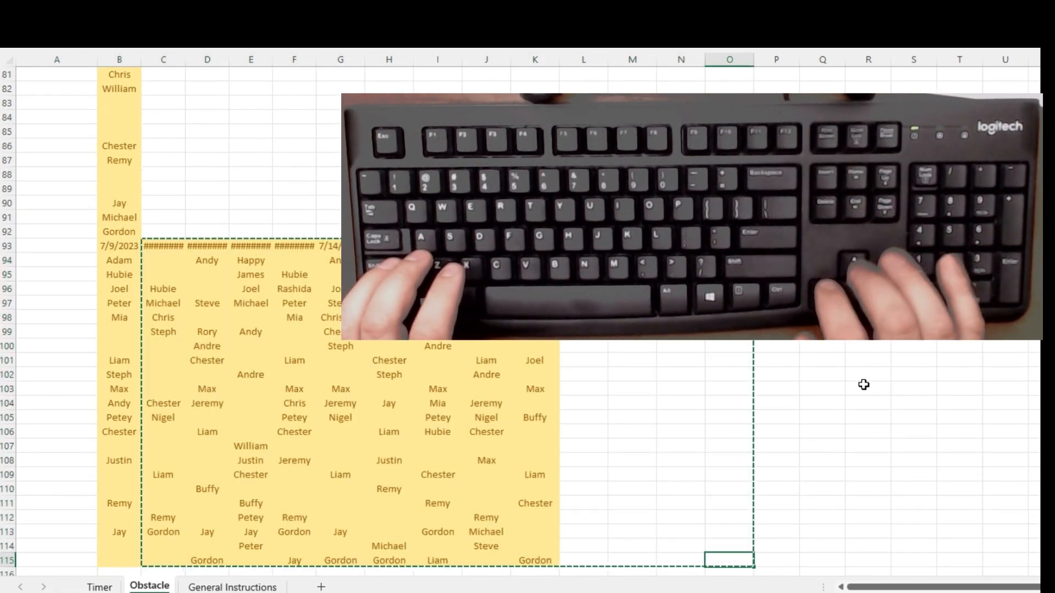
pyautogui.press('Home')
pyautogui.press('Right')
pyautogui.hotkey('ctrl', 'v')
# - Move the block from 7/11/2023 onward beneath the 7/10/2023 names, starting at cell B139
pyautogui.hotkey('ctrl', 'shift', 'End')
pyautogui.hotkey('ctrl', 'x')
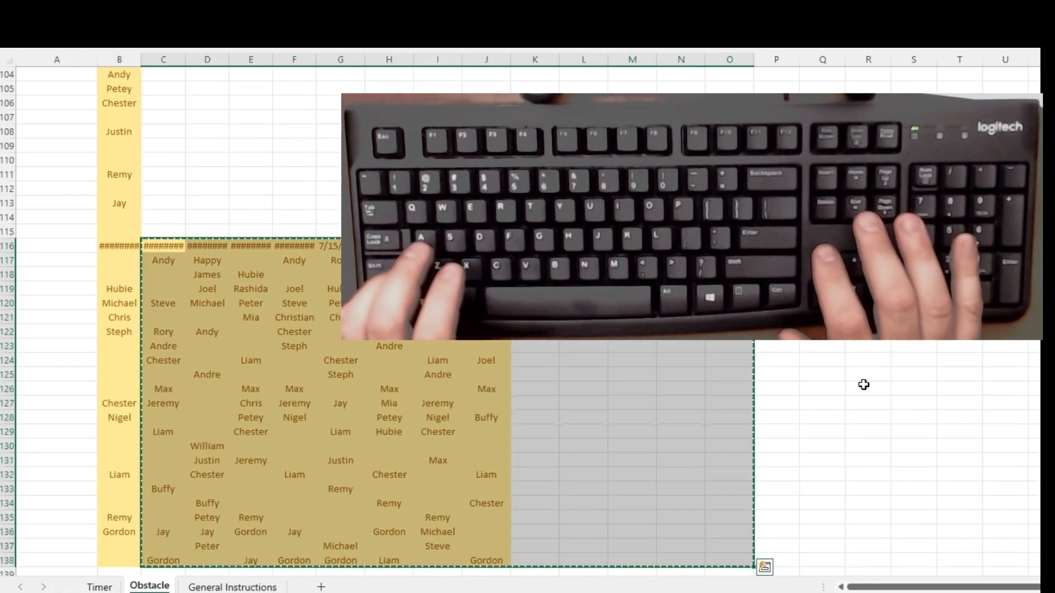
pyautogui.hotkey('ctrl', 'End')
pyautogui.press('Down')
pyautogui.press('Home')
pyautogui.press('Right')
# - Move the block from 7/12/2023 onward beneath the 7/11/2023 names, starting at cell B162
pyautogui.hotkey('ctrl', 'shift', 'End')
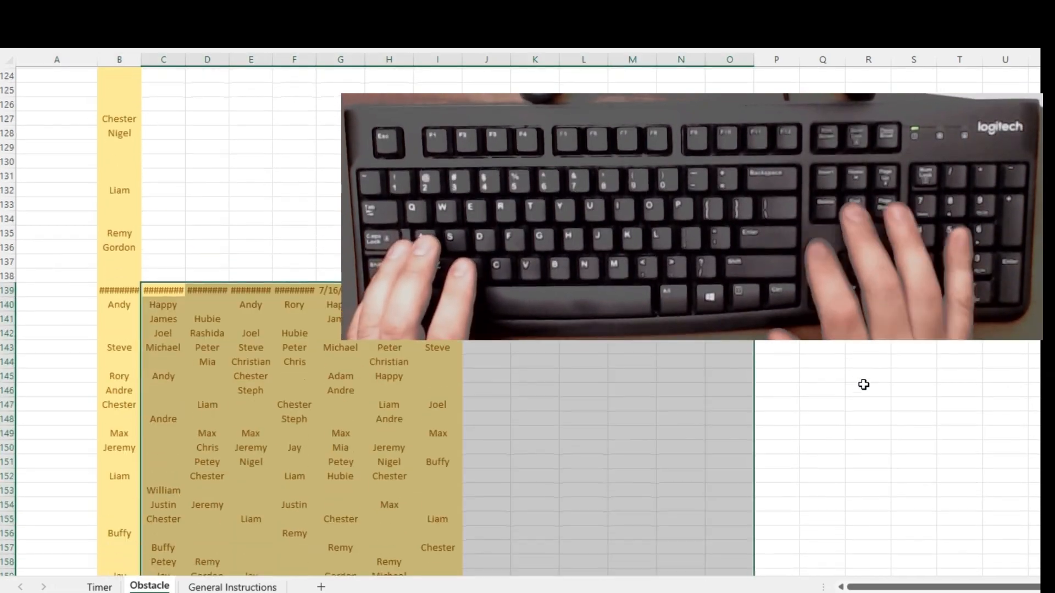
pyautogui.hotkey('ctrl', 'x')
pyautogui.hotkey('ctrl', 'Down')
pyautogui.press('Left')
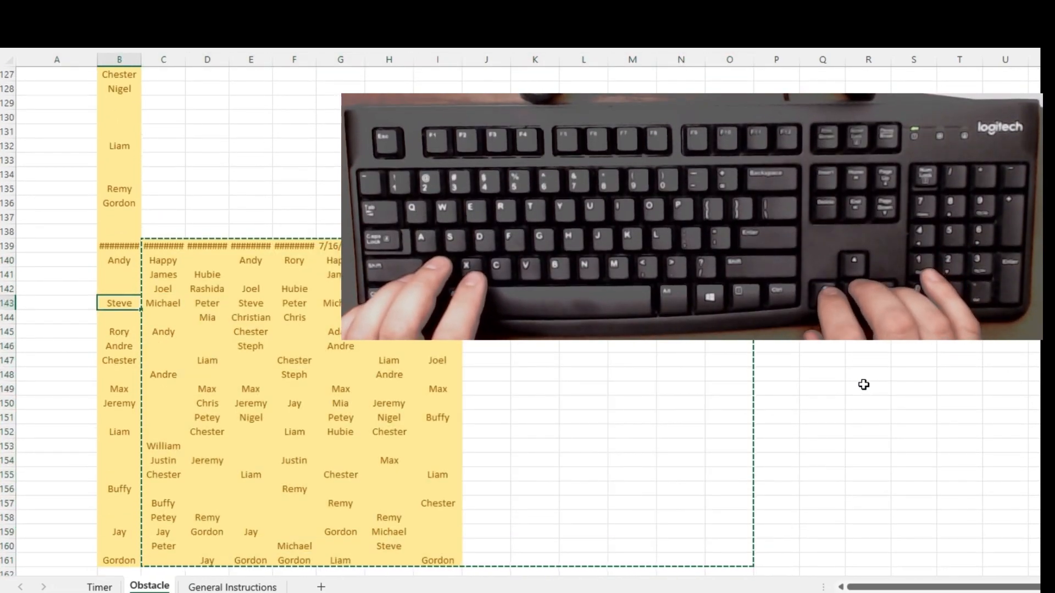
pyautogui.press('Down')
pyautogui.press('Home')
pyautogui.press('Right')
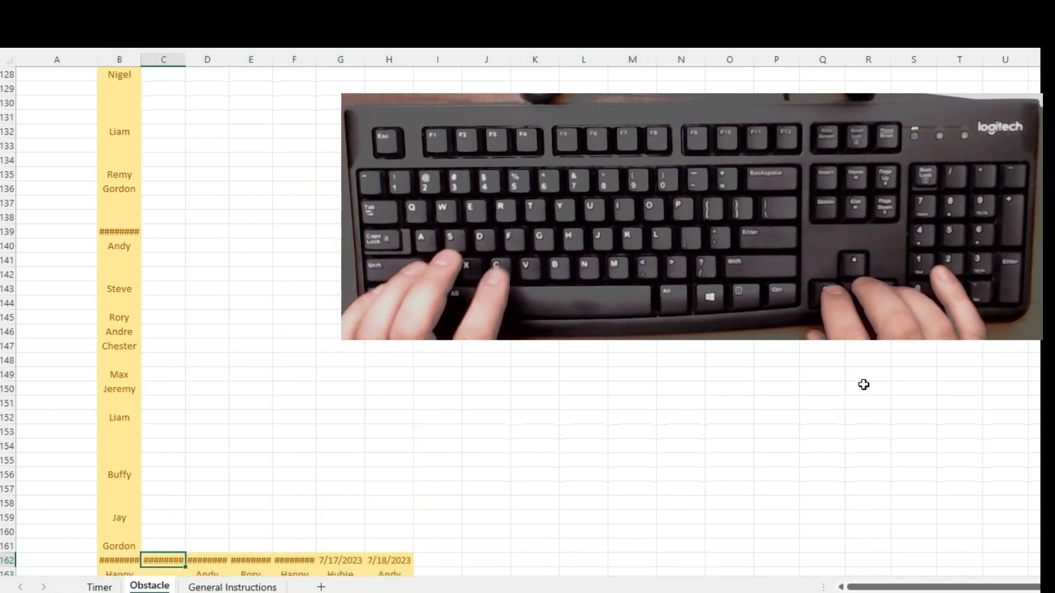
# - Move the block from 7/13/2023 onward beneath the 7/12/2023 names, starting at cell B185
pyautogui.hotkey('ctrl', 'shift', 'End')
pyautogui.hotkey('ctrl', 'x')
pyautogui.hotkey('ctrl', 'End')
pyautogui.press('Down')
pyautogui.press('Home')
pyautogui.press('Right')
pyautogui.hotkey('ctrl', 'v')
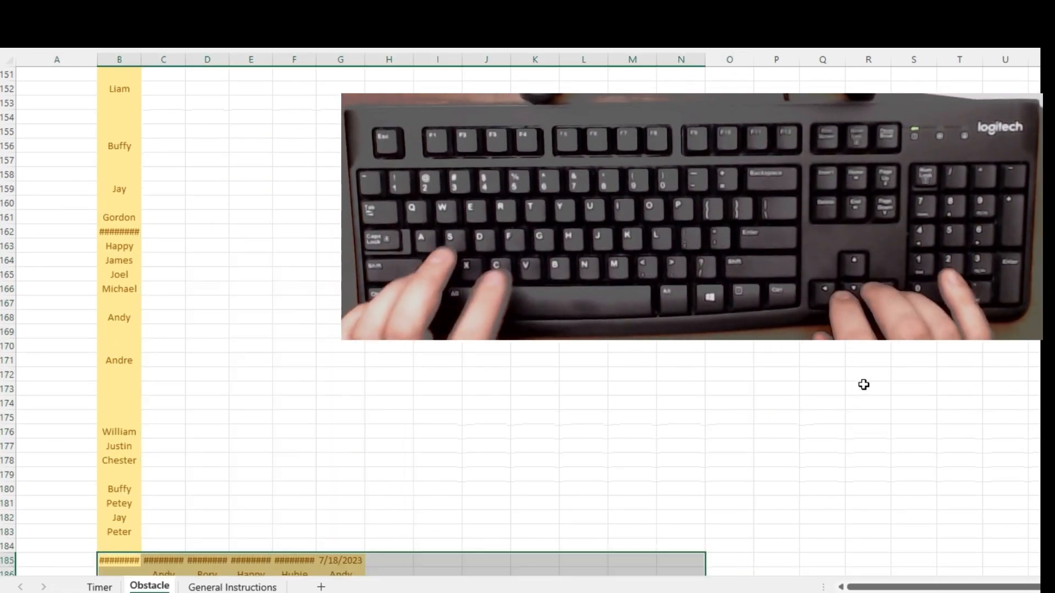
# - Move the block from 7/14/2023 onward beneath the 7/13/2023 names, starting at cell B208
pyautogui.hotkey('ctrl', 'shift', 'End')
pyautogui.hotkey('ctrl', 'x')
pyautogui.hotkey('ctrl', 'End')
pyautogui.press('Down')
pyautogui.press('Home')
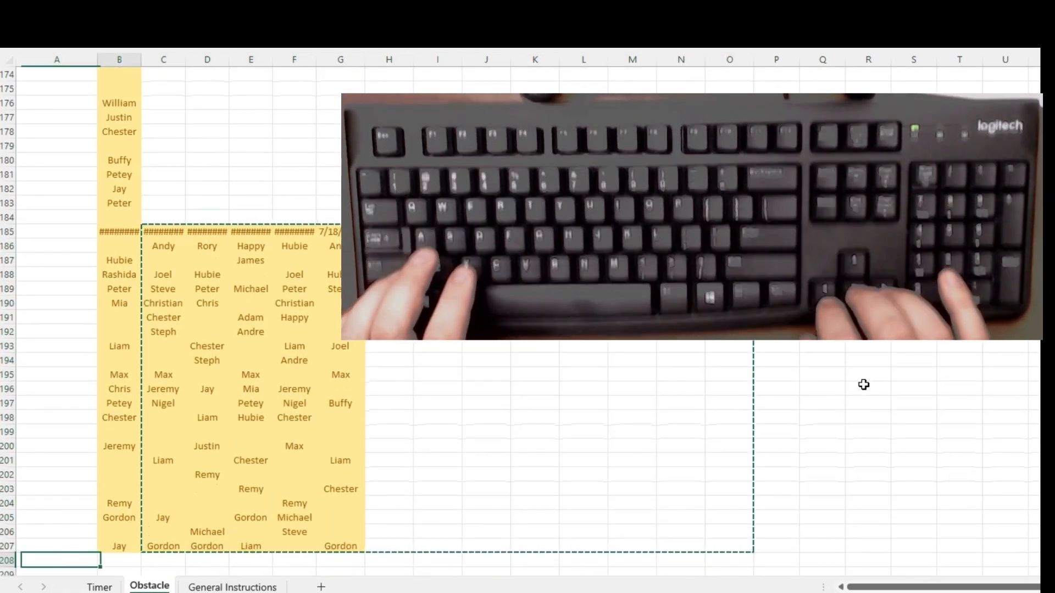
pyautogui.press('Right')
pyautogui.hotkey('ctrl', 'v')
# - Move the block from 7/15/2023 onward beneath the 7/14/2023 names, starting at cell B231
pyautogui.press('Right')
pyautogui.hotkey('ctrl', 'shift', 'End')
pyautogui.hotkey('ctrl', 'x')
pyautogui.hotkey('ctrl', 'End')
pyautogui.press('Down')
pyautogui.press('Home')
pyautogui.press('Right')
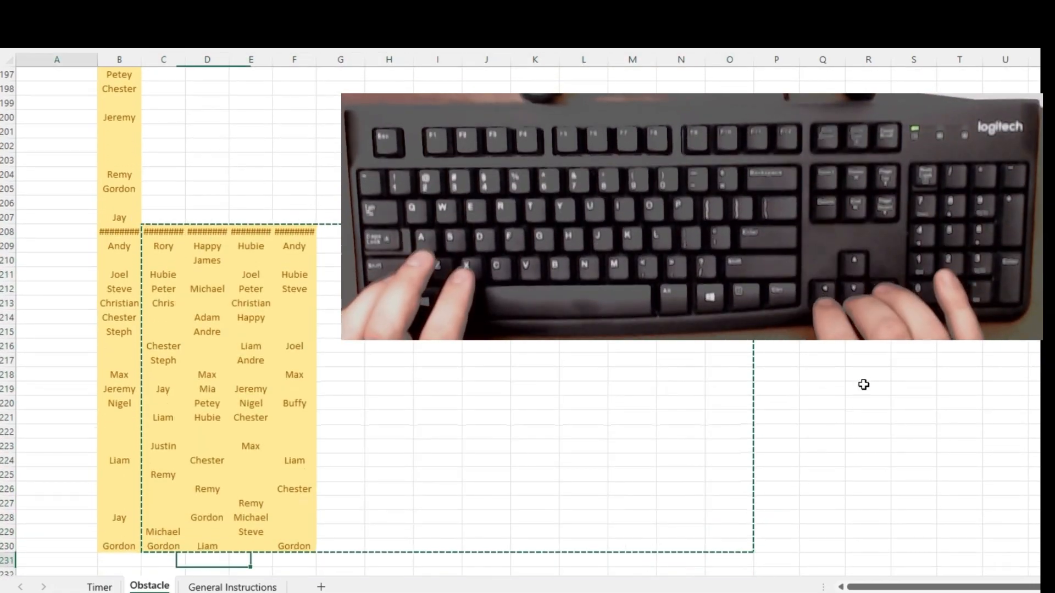
pyautogui.hotkey('ctrl', 'v')
# - Move the block from 7/16/2023 onward beneath the 7/15/2023 names, starting at cell B254
pyautogui.press('Right')
pyautogui.hotkey('ctrl', 'shift', 'End')
pyautogui.hotkey('ctrl', 'x')
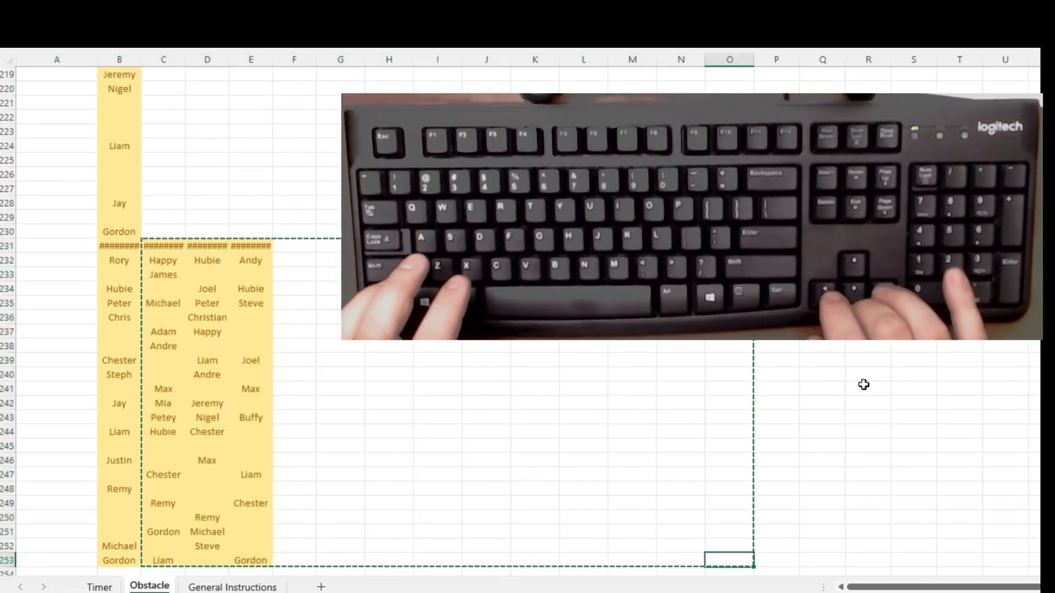
pyautogui.hotkey('ctrl', 'End')
pyautogui.press('Down')
pyautogui.press('Home')
pyautogui.press('Right')
pyautogui.hotkey('ctrl', 'v')
# - Move the remaining 7/17/2023 and 7/18/2023 columns beneath the 7/16/2023 names, starting at cell B277
pyautogui.press('Right')
pyautogui.hotkey('ctrl', 'shift', 'End')
pyautogui.hotkey('ctrl', 'x')
pyautogui.hotkey('ctrl', 'End')
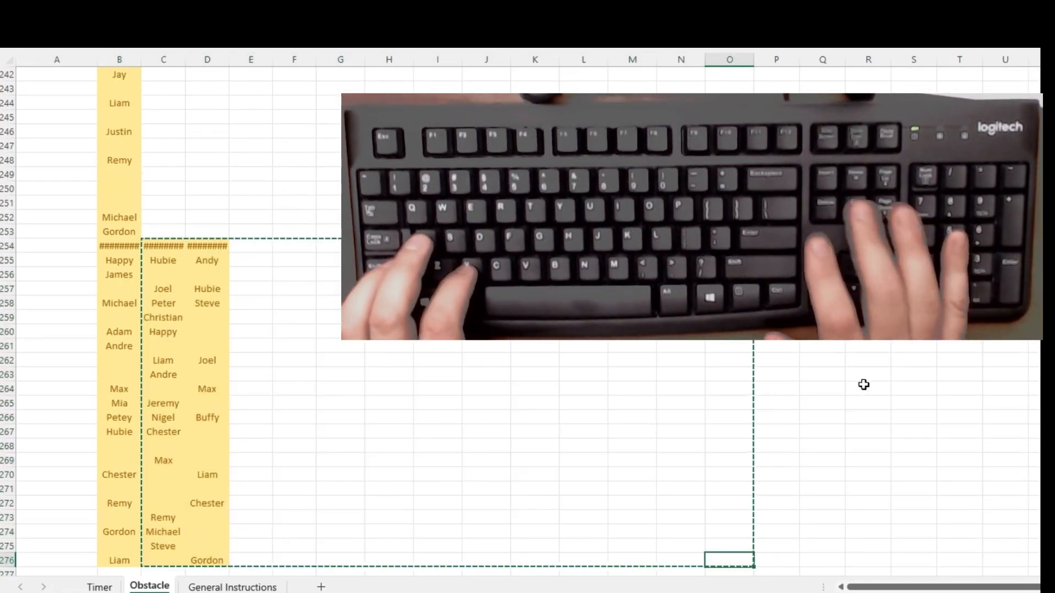
pyautogui.press('Down')
pyautogui.press('Home')
pyautogui.press('Right')
pyautogui.hotkey('ctrl', 'v')
# - Move the last date column, 7/18/2023, beneath the 7/17/2023 names, starting at cell B300
pyautogui.press('Right')
pyautogui.hotkey('ctrl', 'shift', 'End')
pyautogui.hotkey('ctrl', 'x')
pyautogui.hotkey('ctrl', 'End')
pyautogui.press('Down')
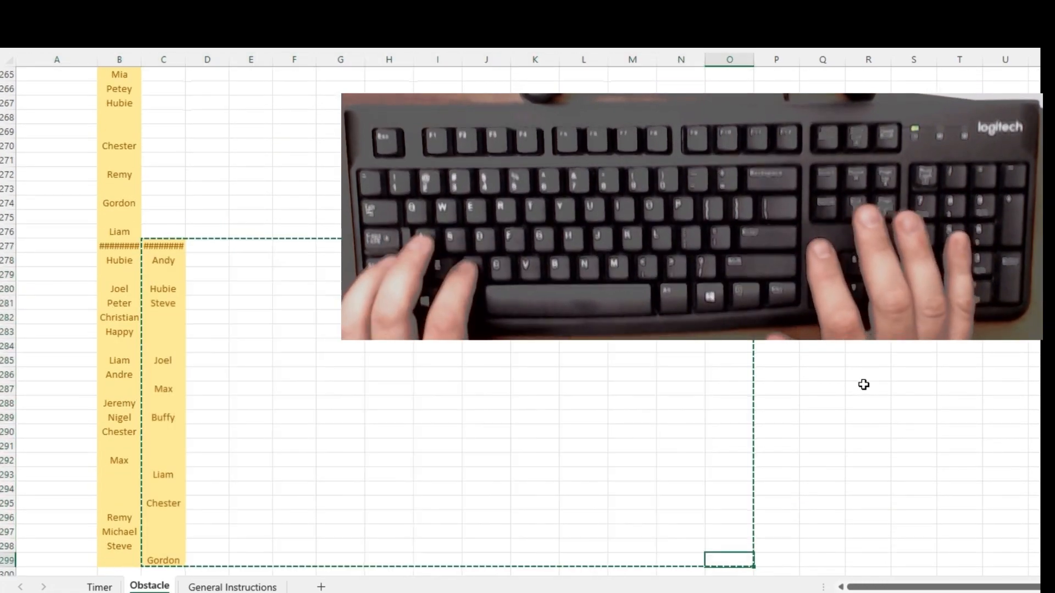
pyautogui.press('Home')
pyautogui.press('Right')
pyautogui.hotkey('ctrl', 'v')
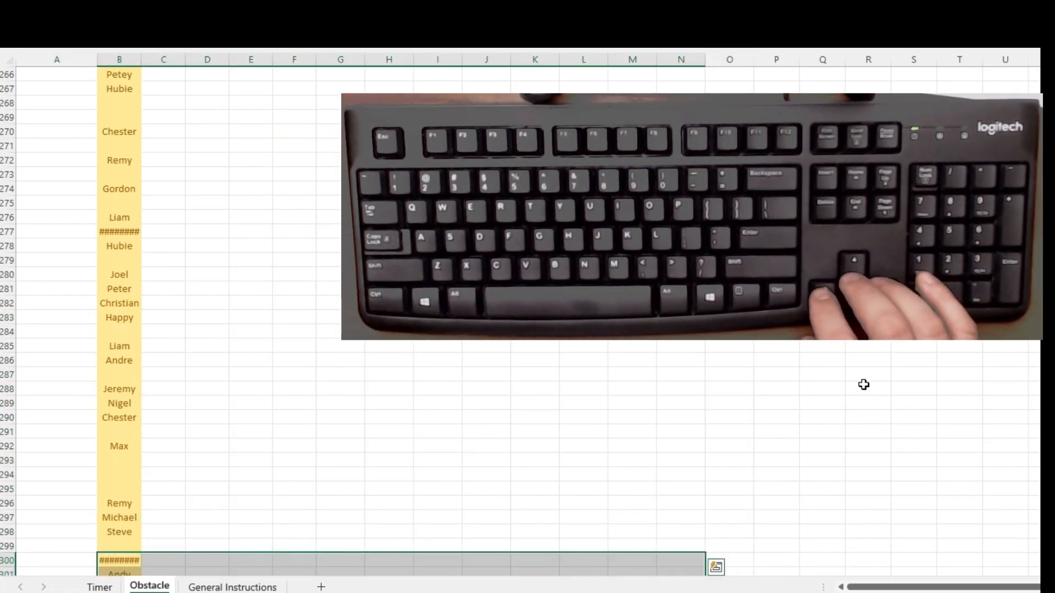
# - Try to fill the activity list A1:A23 down column A past row 24, and undo the fill
pyautogui.press('Right')
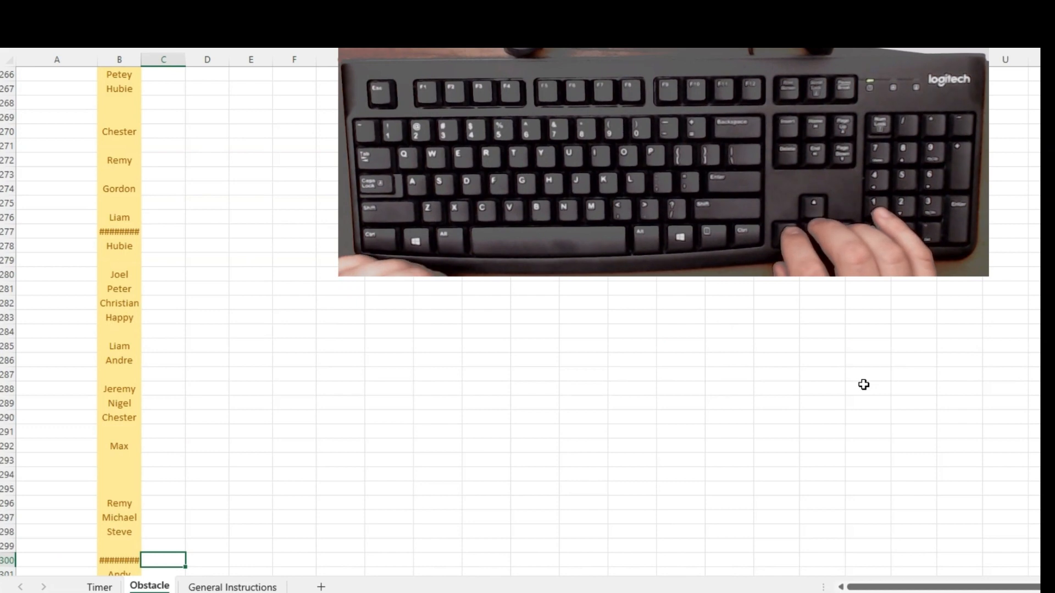
pyautogui.hotkey('ctrl', 'Up')
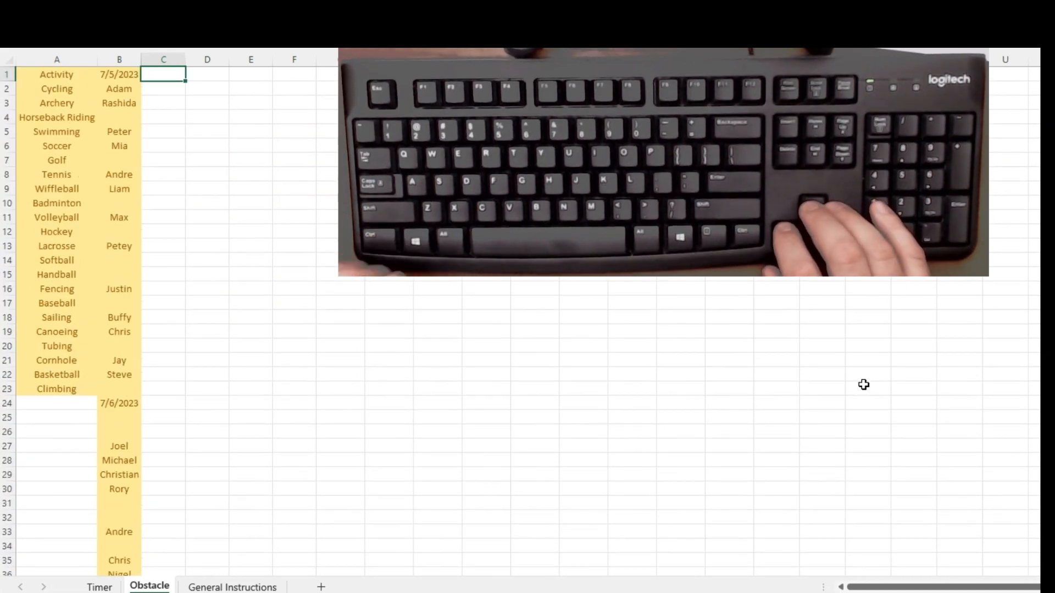
pyautogui.press('Left')
pyautogui.press('Left')
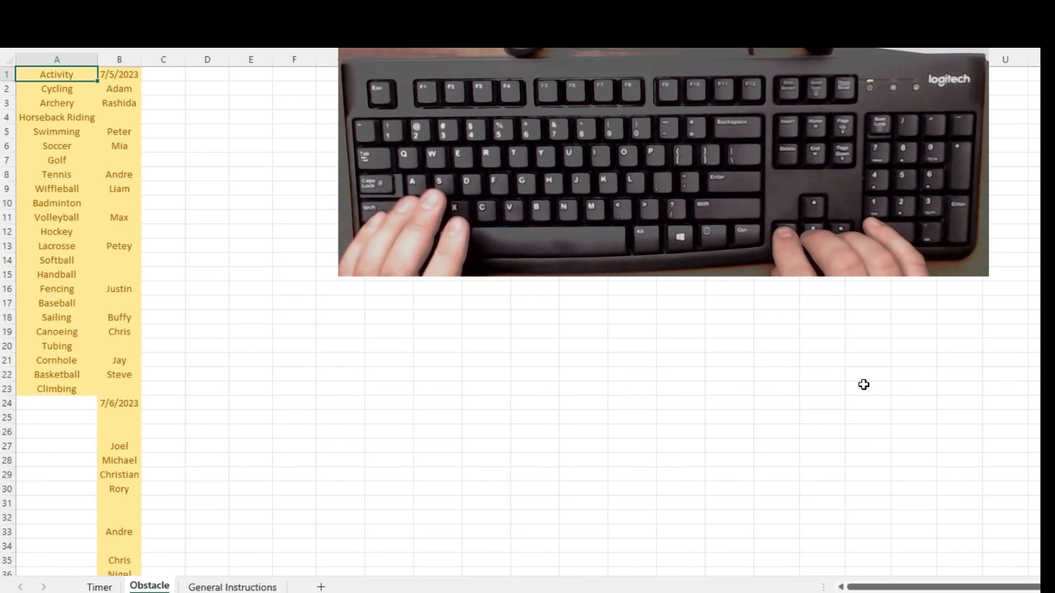
pyautogui.hotkey('ctrl', 'shift', 'Down')
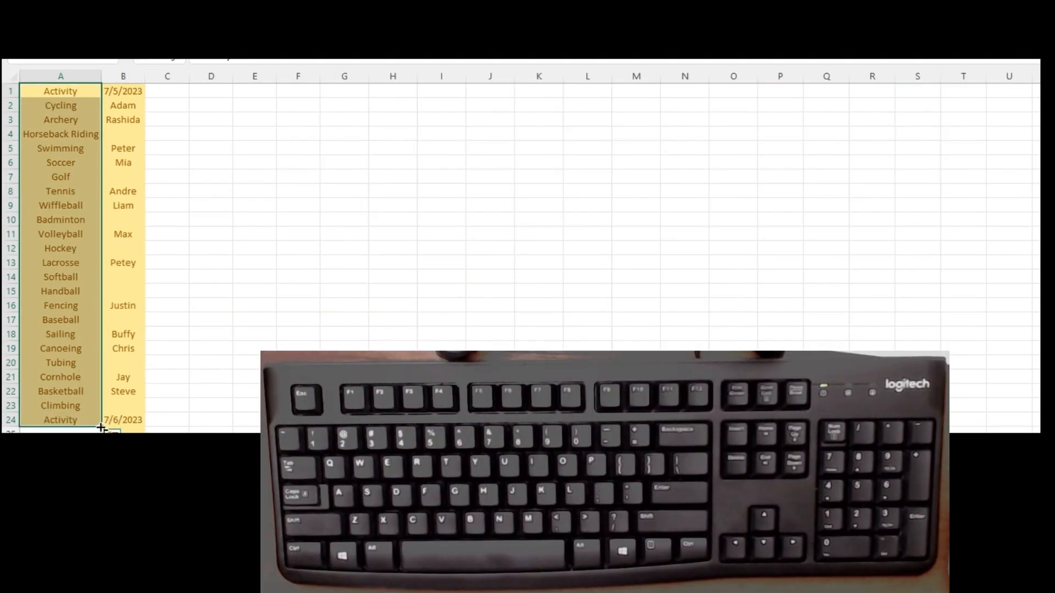
pyautogui.moveTo(101, 427); pyautogui.dragTo(100, 440)
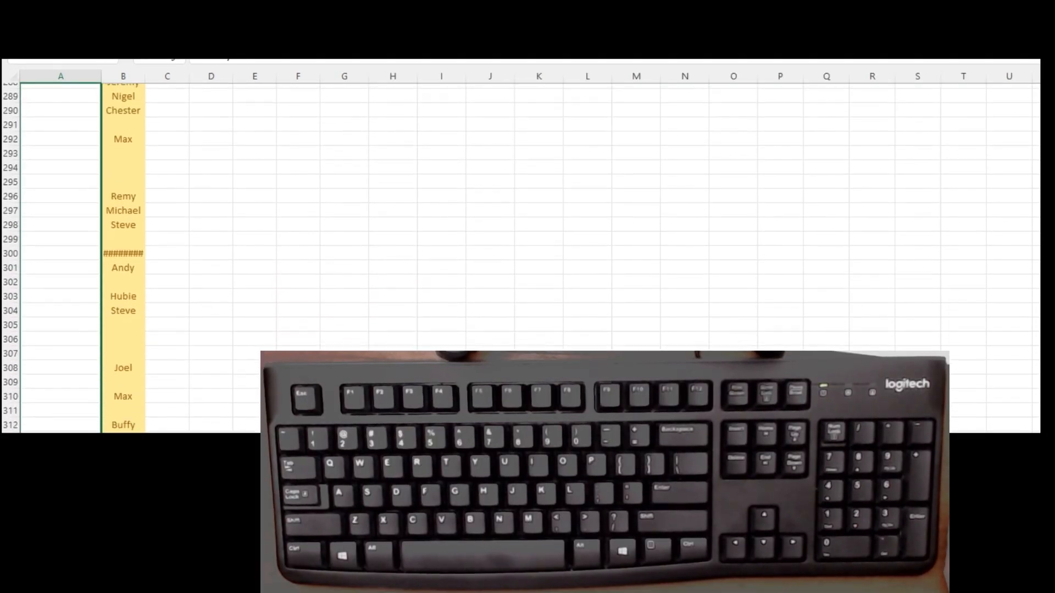
pyautogui.hotkey('ctrl', 'Up')
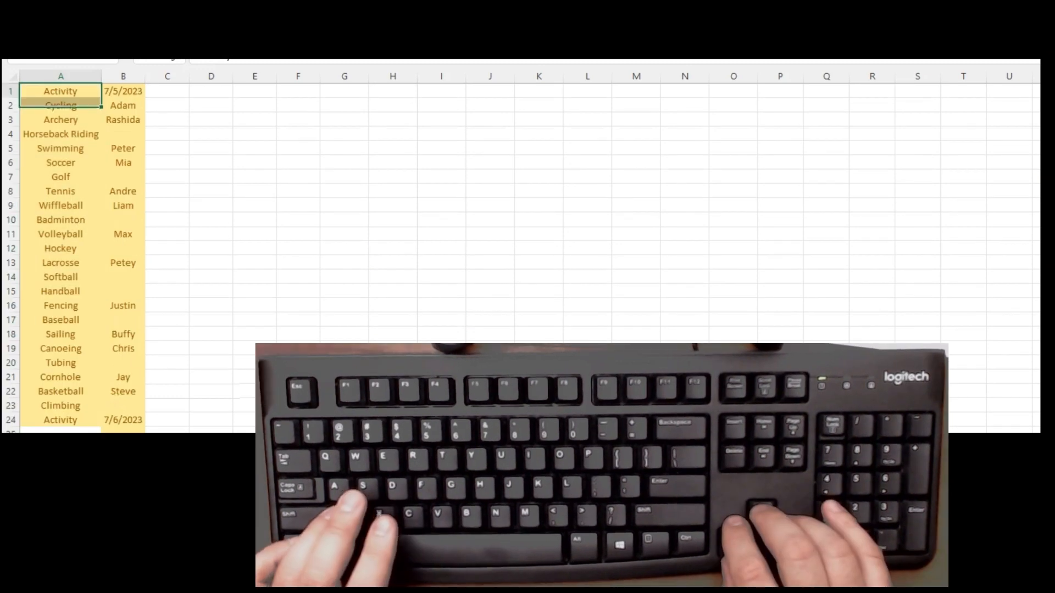
pyautogui.hotkey('ctrl', 'z')
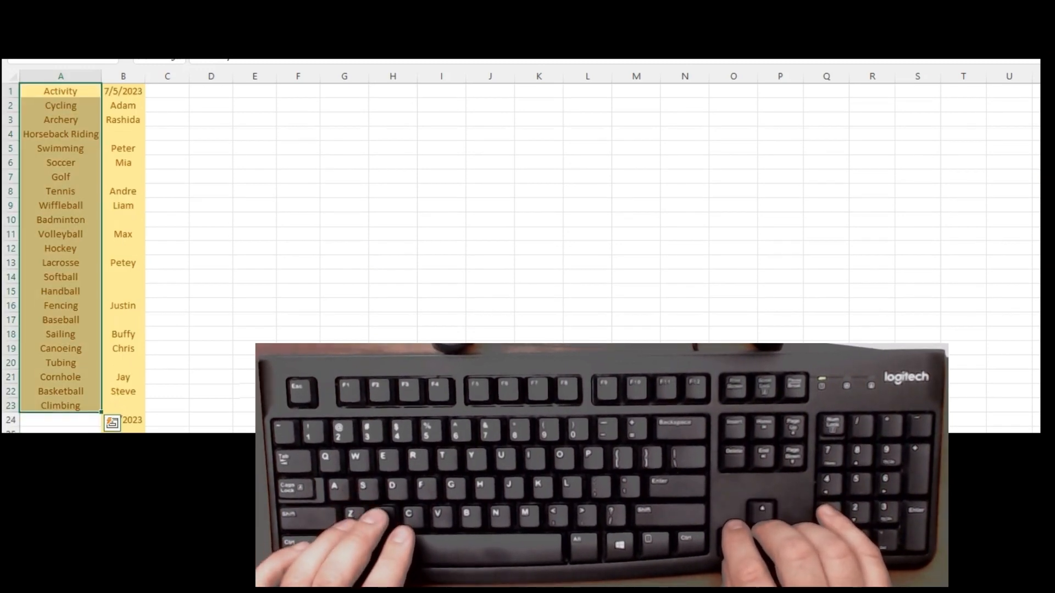
pyautogui.hotkey('ctrl', 'y')
pyautogui.hotkey('ctrl', 'z')
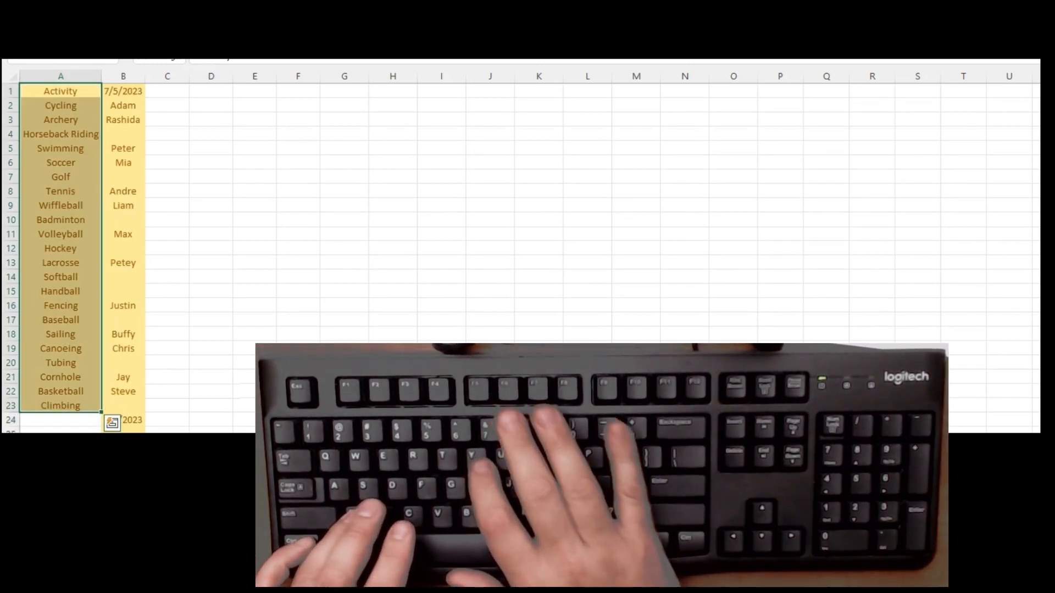
# - Copy the activity list A1:A23 and paste it directly beneath, starting at cell A24
pyautogui.press('Up')
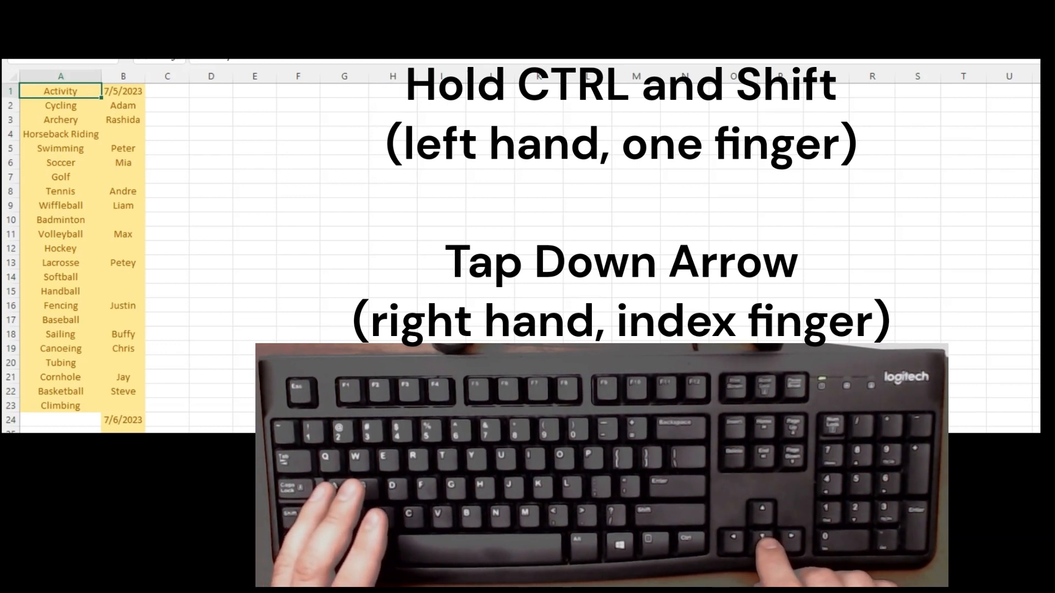
pyautogui.hotkey('ctrl', 'shift', 'Down')
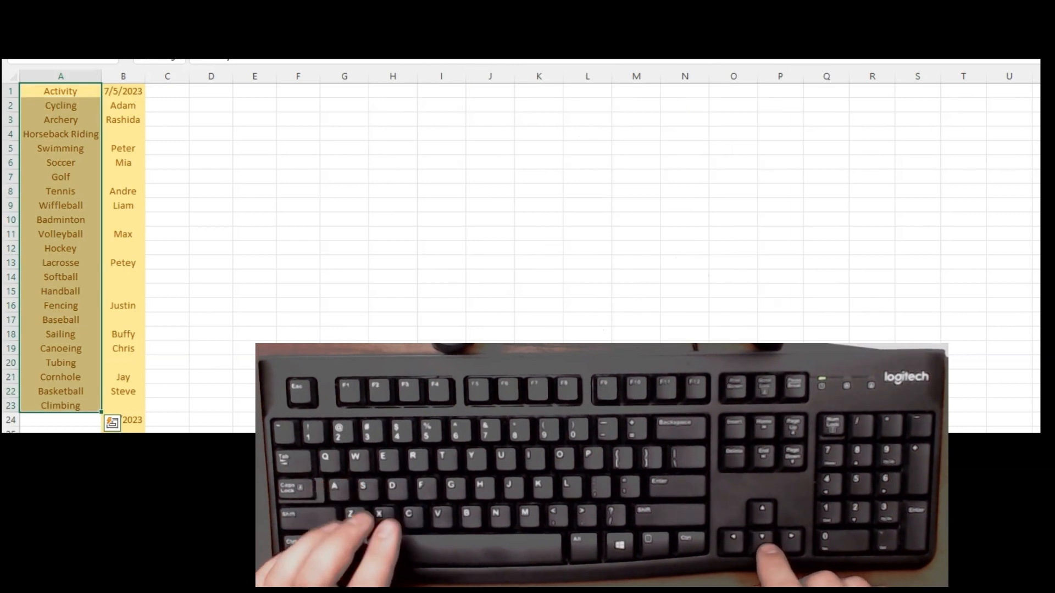
pyautogui.hotkey('ctrl', 'c')
pyautogui.hotkey('ctrl', 'Down')
pyautogui.hotkey('ctrl', 'Down')
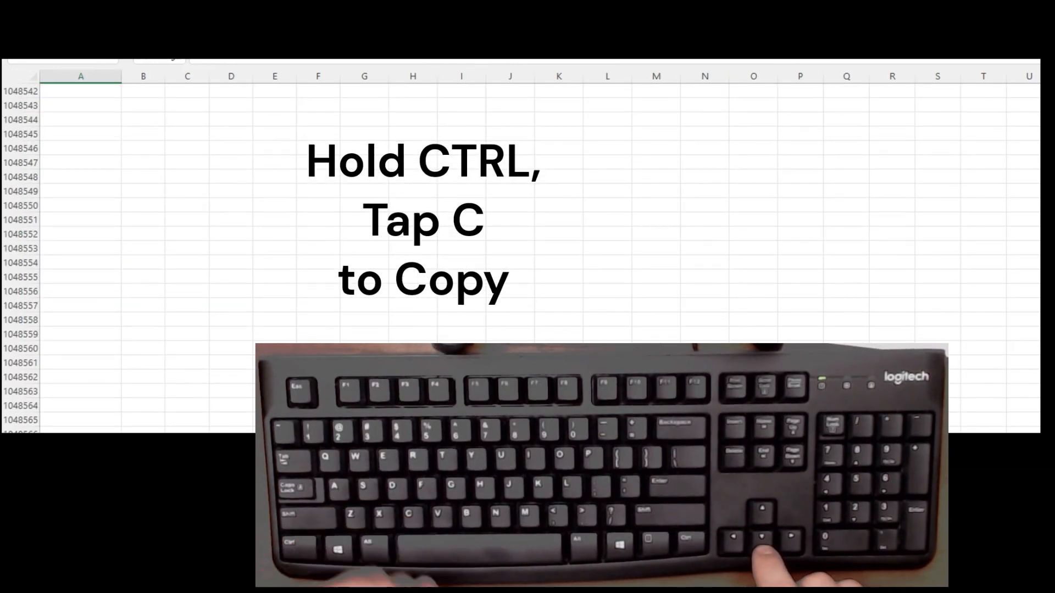
pyautogui.hotkey('ctrl', 'Up')
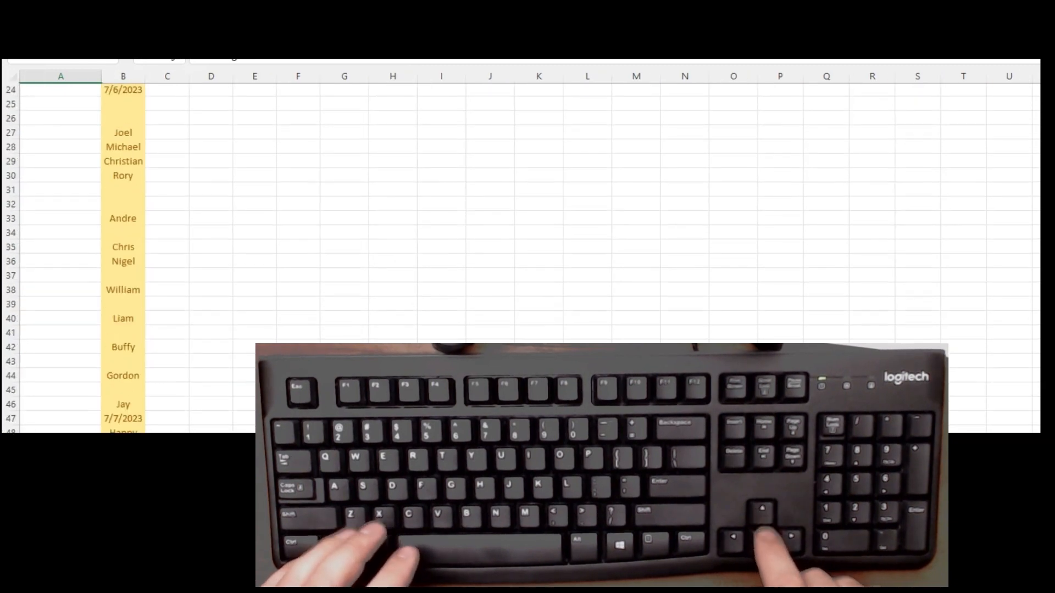
pyautogui.press('Down')
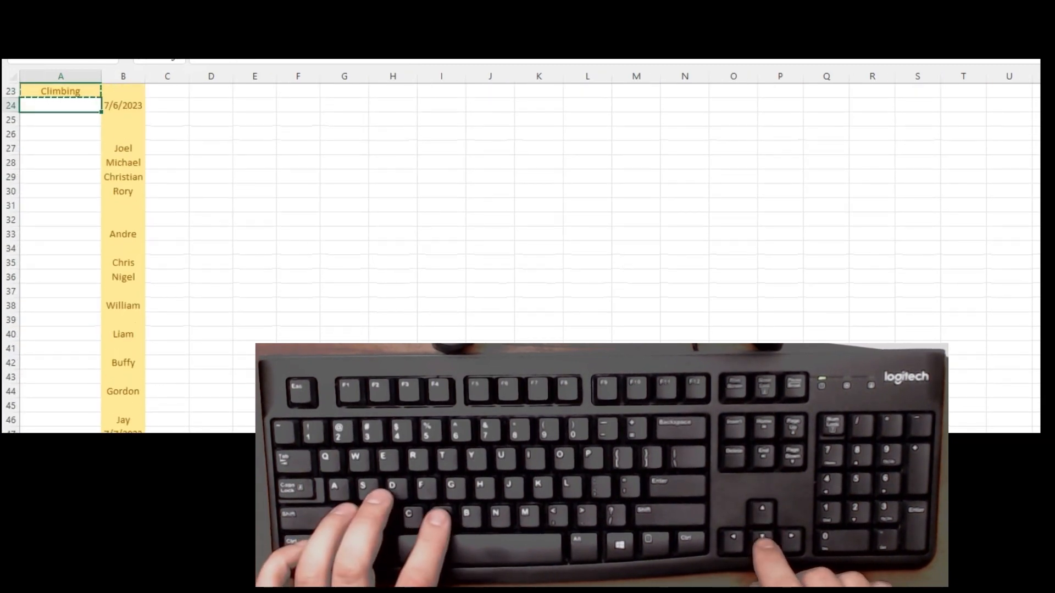
pyautogui.hotkey('ctrl', 'v')
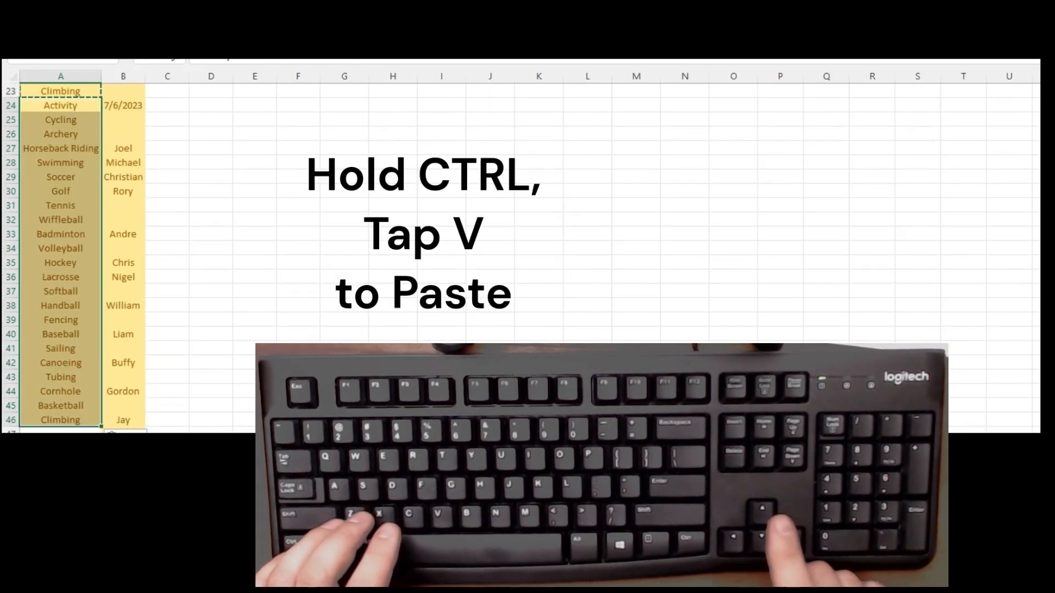
# - Copy the activity entries A1:A46 and paste them directly beneath, starting at cell A47
pyautogui.hotkey('ctrl', 'Up')
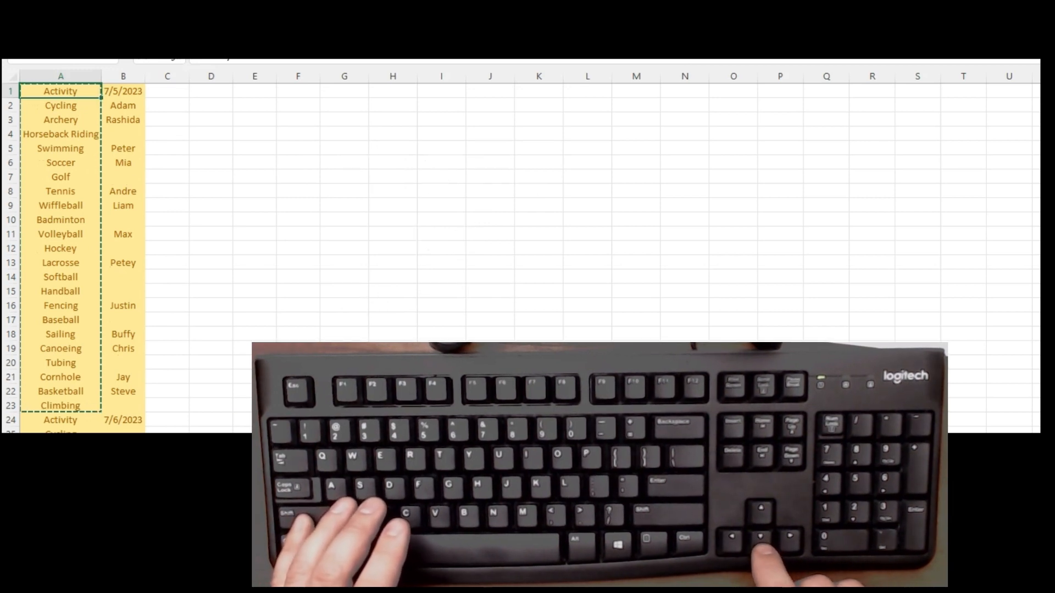
pyautogui.hotkey('ctrl', 'Down')
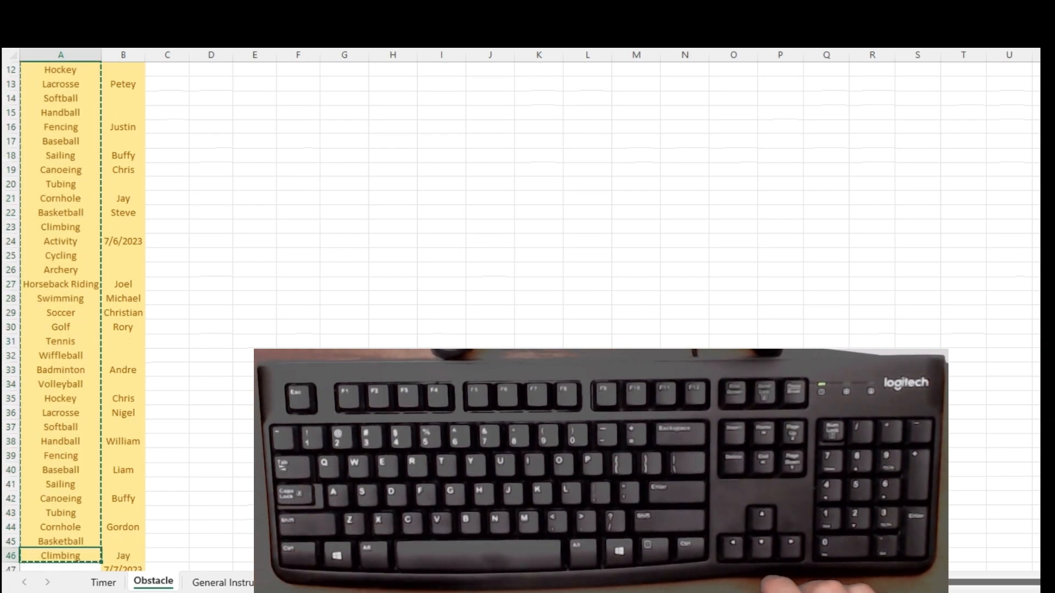
pyautogui.press('Down')
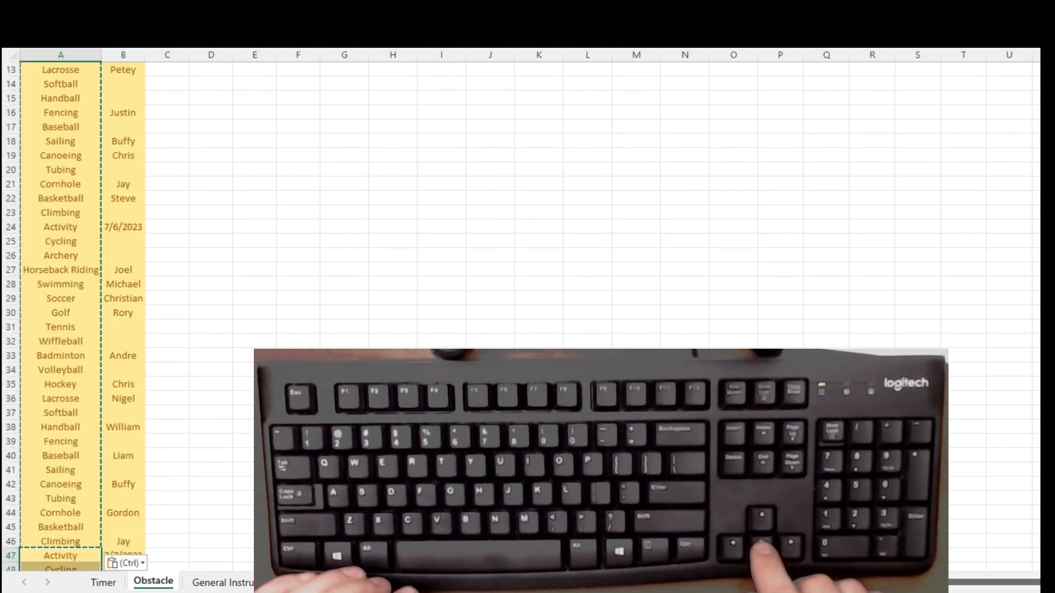
# - Copy the activity entries A1:A92 and paste them directly beneath, starting at cell A93
pyautogui.hotkey('ctrl', 'Up')
pyautogui.hotkey('ctrl', 'Up')
pyautogui.hotkey('ctrl', 'Down')
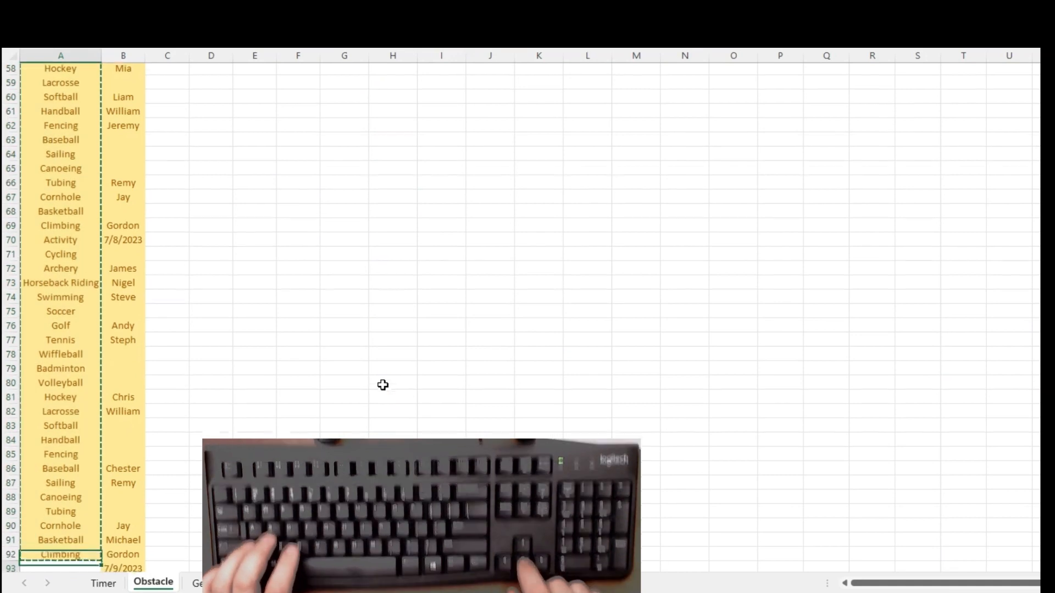
pyautogui.press('Down')
# - Copy the activity entries A1:A184 and paste them directly beneath, starting at cell A185
pyautogui.hotkey('ctrl', 'Up')
pyautogui.hotkey('ctrl', 'Up')
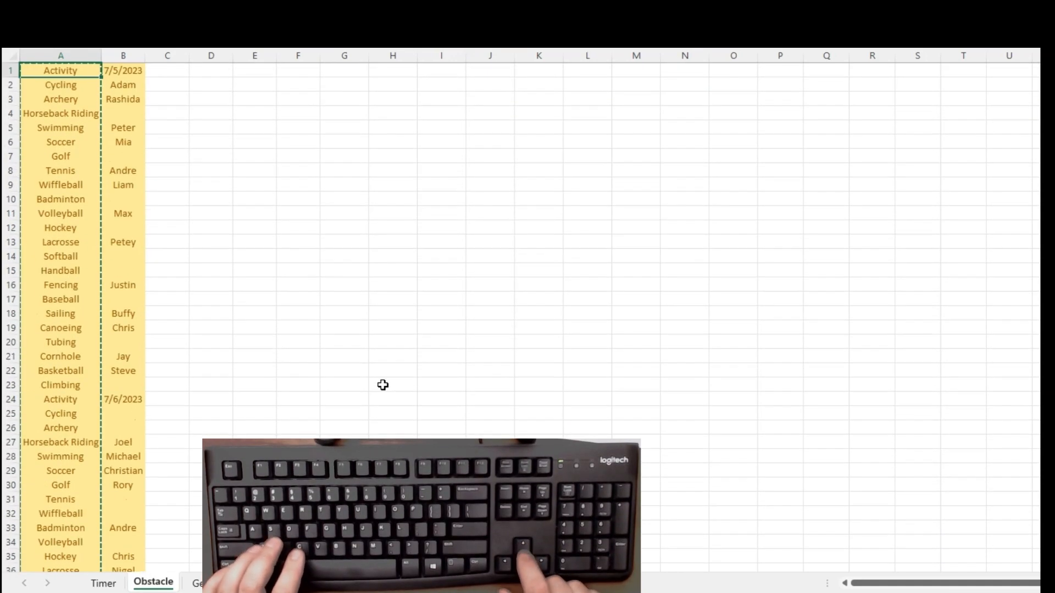
pyautogui.hotkey('ctrl', 'shift', 'Down')
pyautogui.hotkey('ctrl', 'c')
pyautogui.hotkey('ctrl', 'Down')
pyautogui.press('Down')
pyautogui.hotkey('ctrl', 'v')
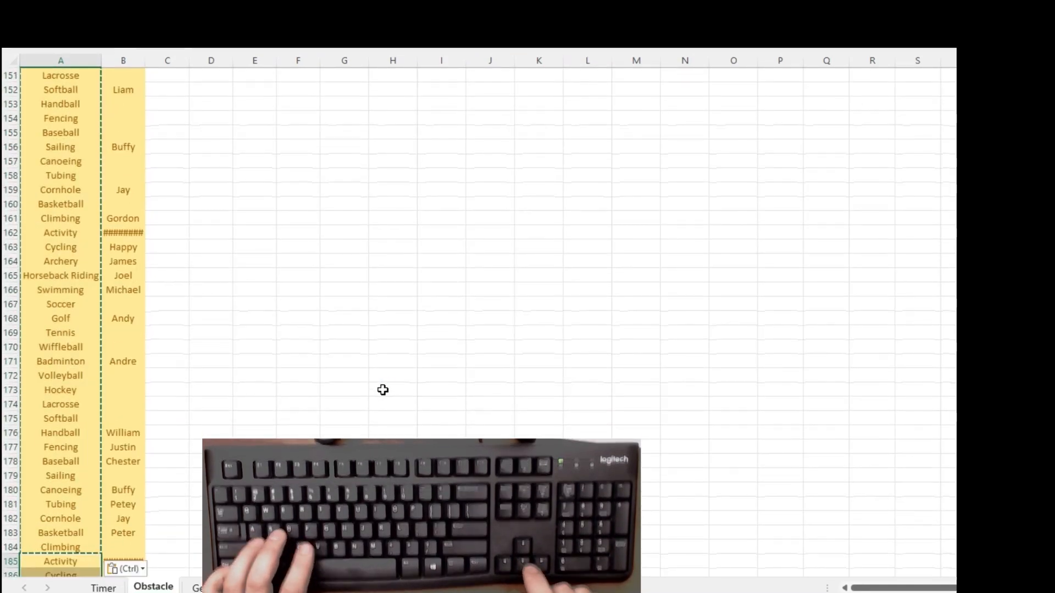
# - Delete the surplus activity rows from row 323 downward, below the last row of names
pyautogui.hotkey('ctrl', 'Down')
pyautogui.press('Right')
pyautogui.hotkey('ctrl', 'Up')
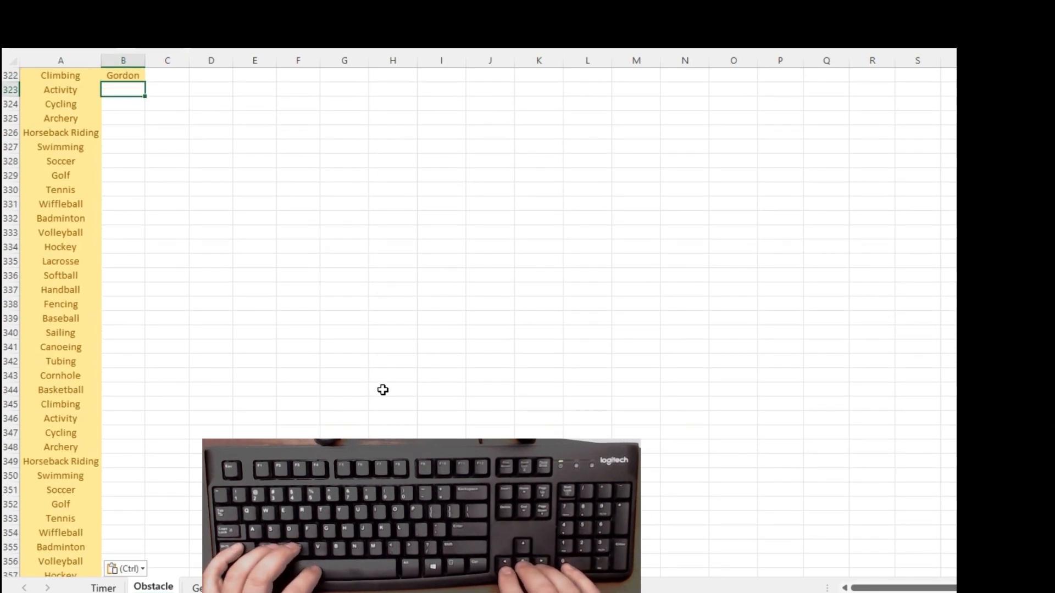
pyautogui.hotkey('shift', 'space')
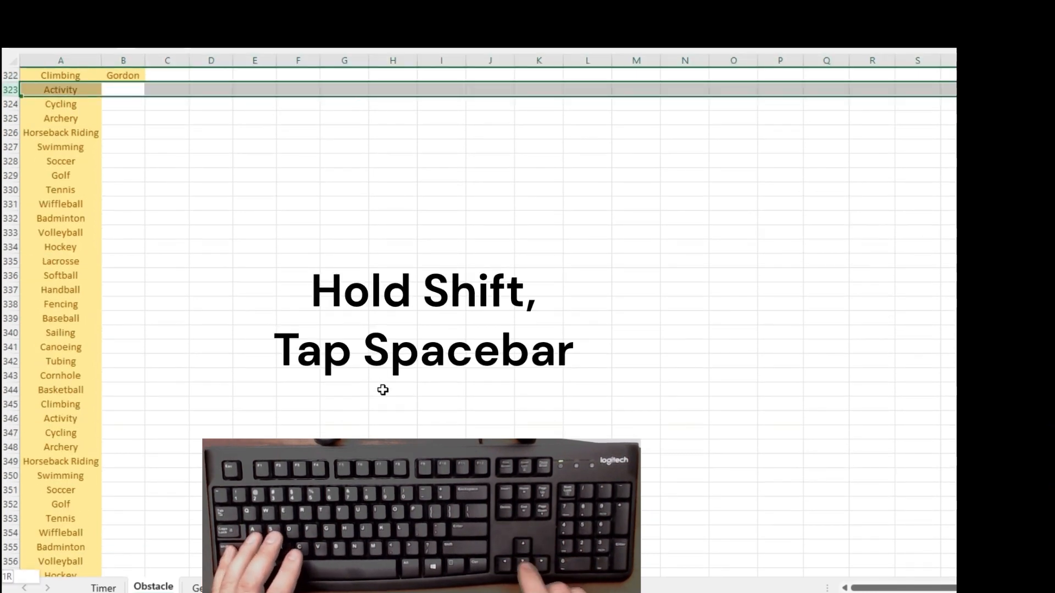
pyautogui.hotkey('ctrl', 'shift', 'Down')
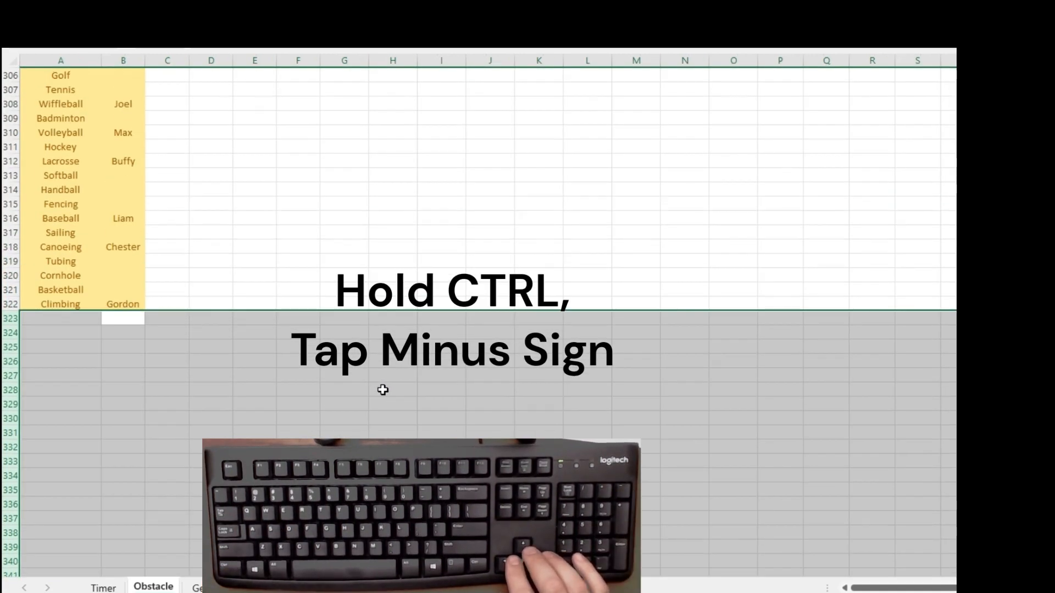
pyautogui.hotkey('ctrl', '-')
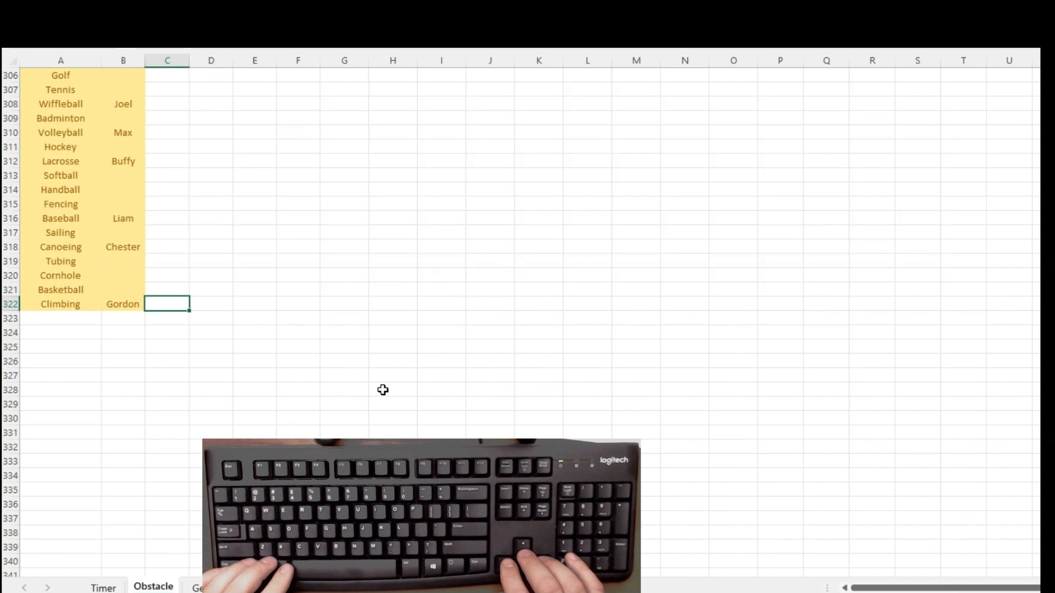
# - Examine how dates and names alternate down column B, from B1 into the 7/7/2023 block
pyautogui.hotkey('ctrl', 'Up')
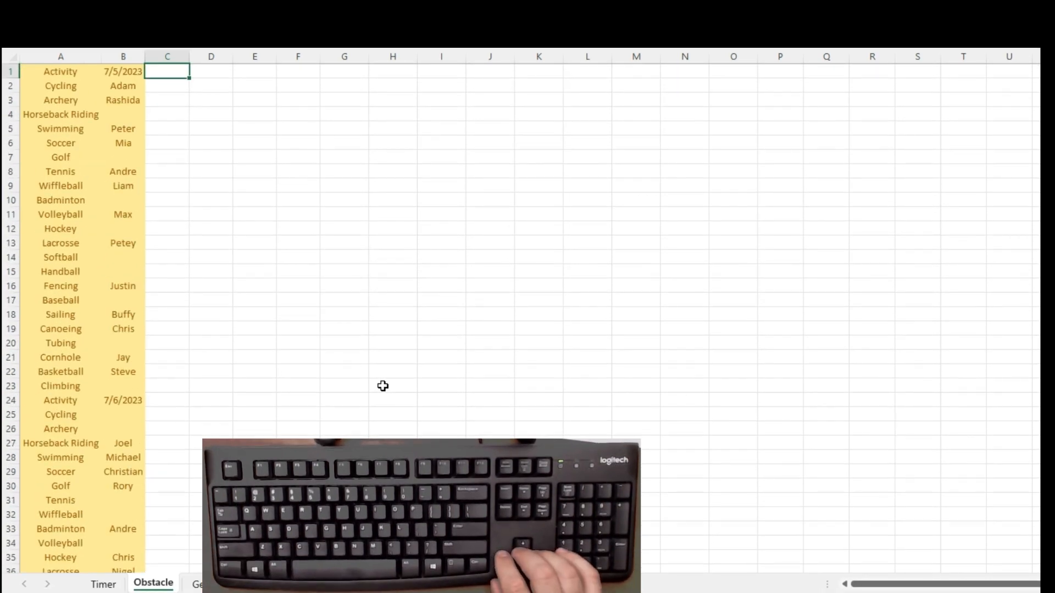
pyautogui.press('Left')
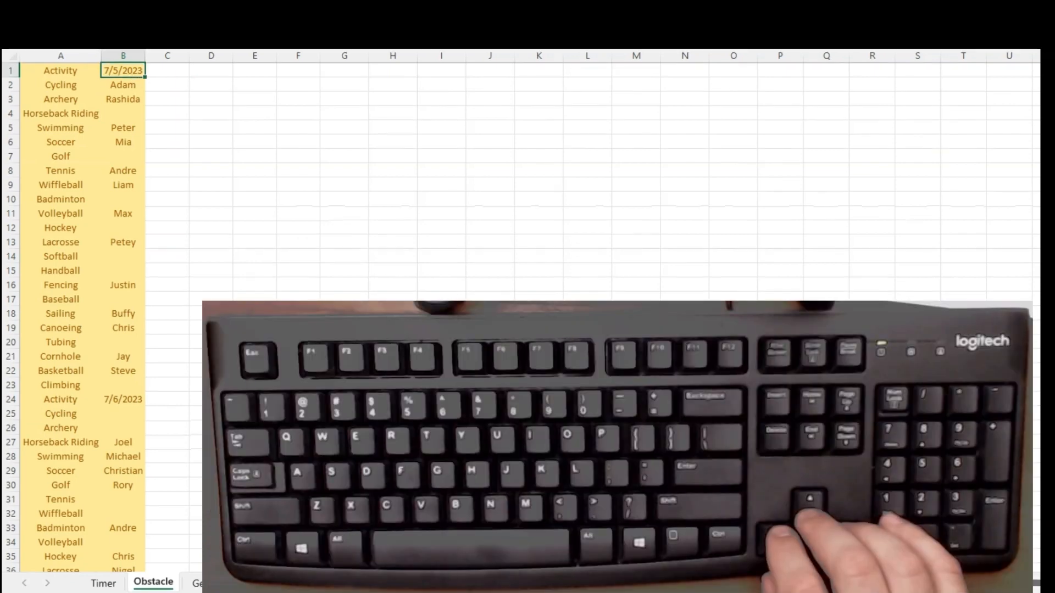
pyautogui.press('Down')
pyautogui.press('Down')
pyautogui.press('Down')
pyautogui.press('Down')
pyautogui.press('Down')
pyautogui.press('Down')
pyautogui.press('Down')
pyautogui.press('Down')
pyautogui.press('Down')
pyautogui.press('Down')
pyautogui.press('Down')
pyautogui.press('Down')
pyautogui.press('Down')
pyautogui.press('Down')
pyautogui.press('Down')
pyautogui.press('Down')
pyautogui.press('Down')
pyautogui.press('Down')
pyautogui.press('Down')
pyautogui.press('Down')
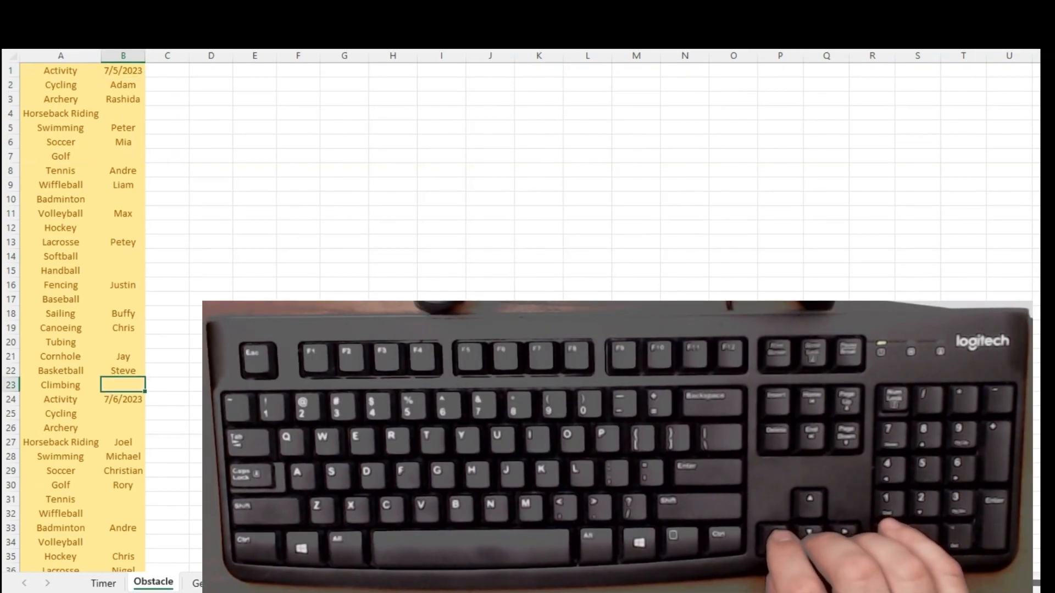
pyautogui.press('Down')
pyautogui.press('Down')
pyautogui.press('Down')
pyautogui.press('Down')
pyautogui.press('Down')
pyautogui.press('Down')
pyautogui.press('Down')
pyautogui.press('Down')
pyautogui.press('Down')
pyautogui.press('Down')
pyautogui.press('Down')
pyautogui.press('Down')
pyautogui.press('Down')
pyautogui.press('Down')
pyautogui.press('Down')
pyautogui.press('Down')
pyautogui.press('Down')
pyautogui.press('Down')
pyautogui.press('Down')
pyautogui.press('Down')
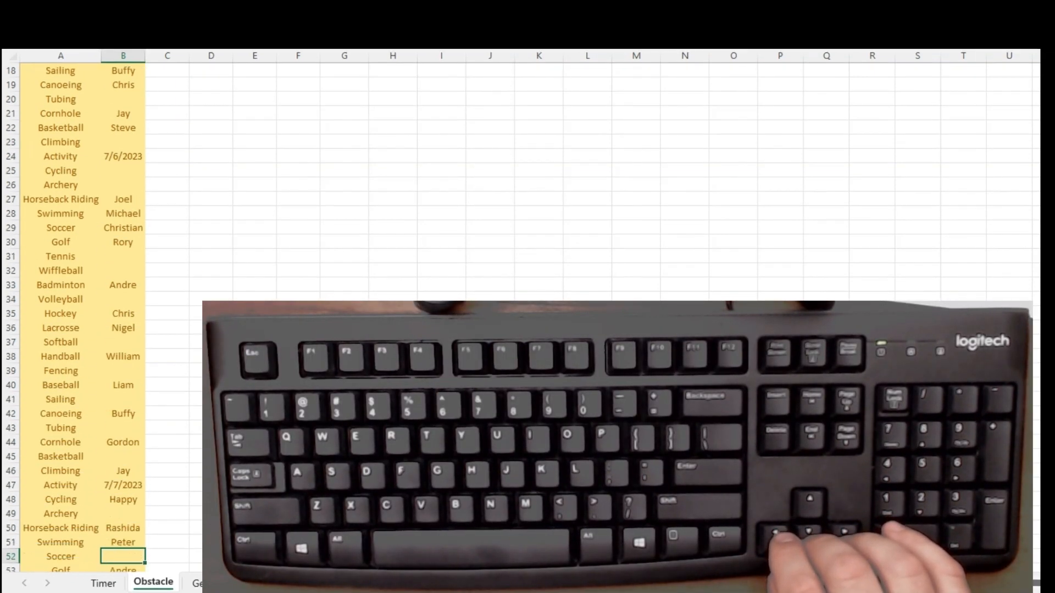
pyautogui.press('Up')
pyautogui.press('Up')
pyautogui.press('Up')
# - Enter a formula referencing B1 in cell C1 and a formula referencing C1 in cell C2
pyautogui.press('Right')
pyautogui.hotkey('ctrl', 'Up')
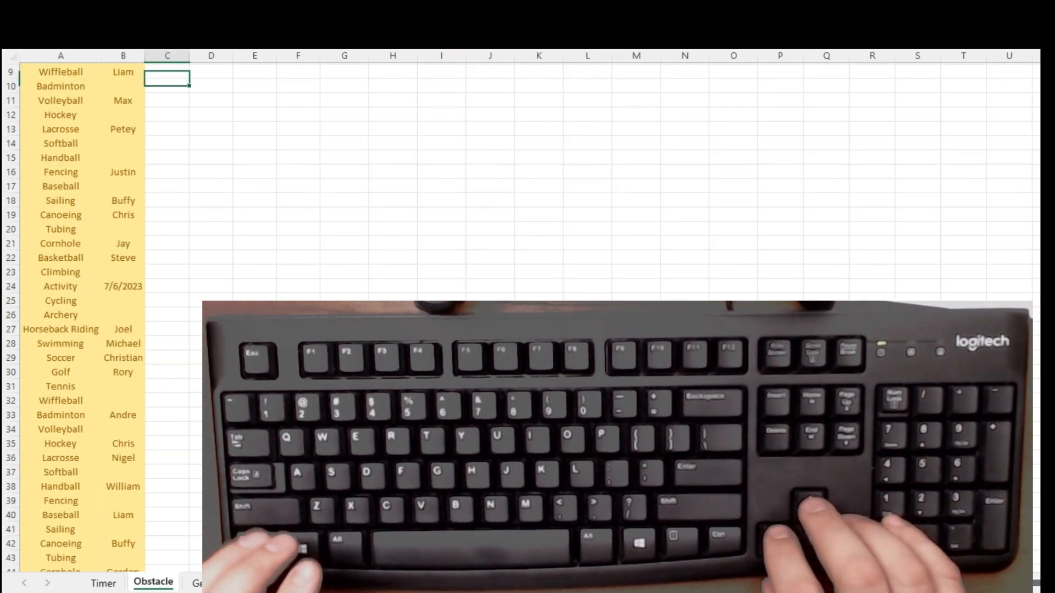
pyautogui.write('=')
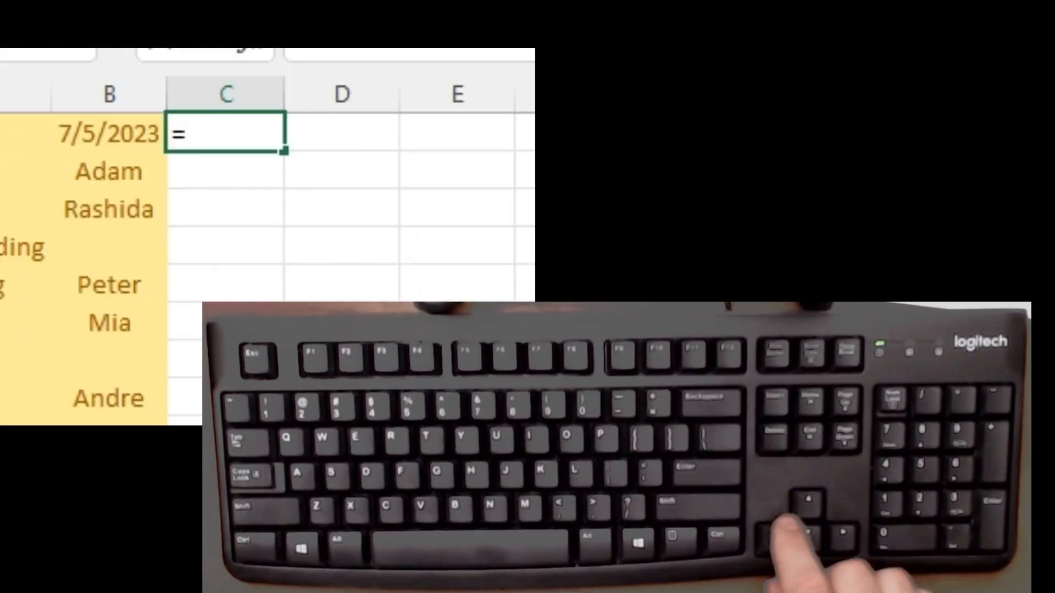
pyautogui.press('Left')
pyautogui.press('Return')
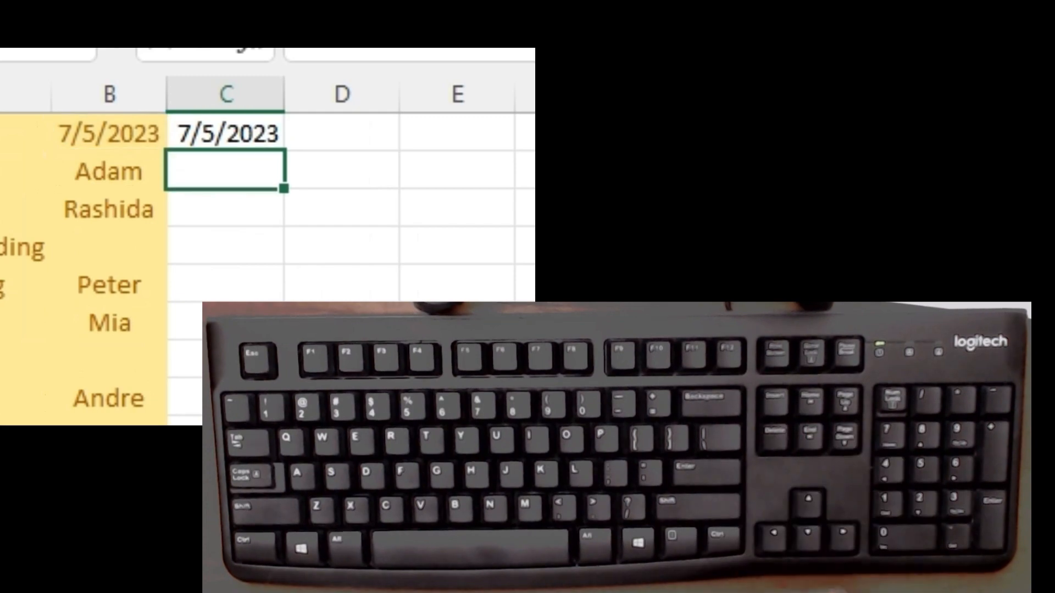
pyautogui.write('=')
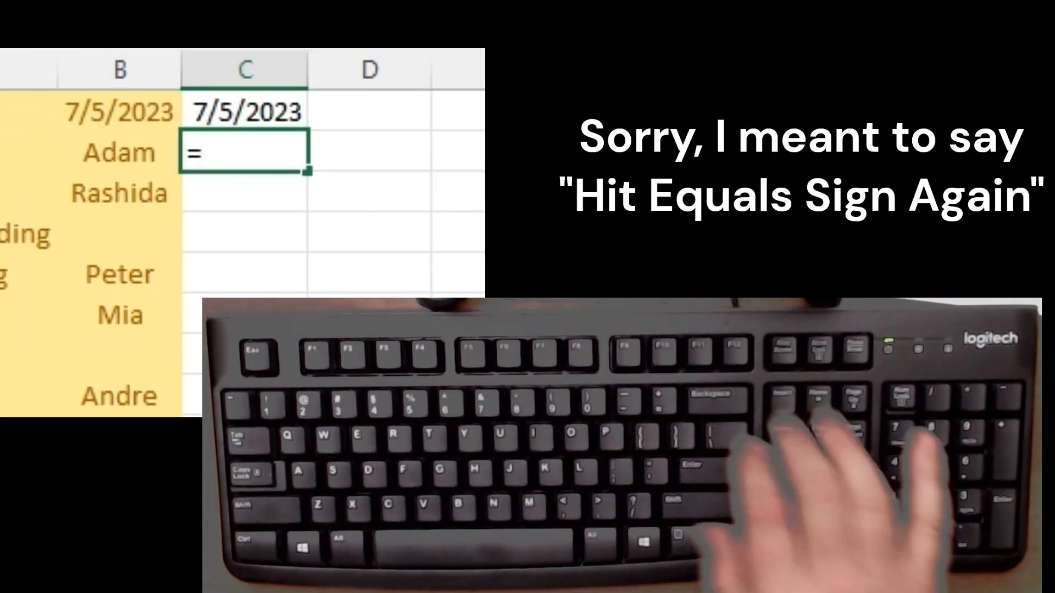
pyautogui.press('Up')
pyautogui.press('Return')
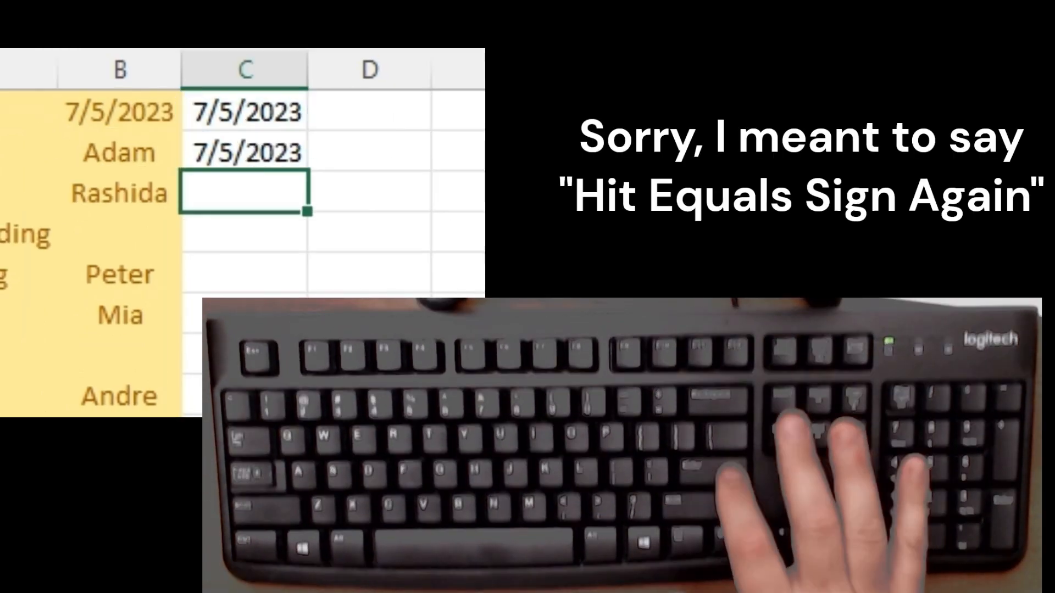
# - Examine columns B and C down to row 23, where the 7/5/2023 block ends
pyautogui.press('Down')
pyautogui.press('Down')
pyautogui.press('Down')
pyautogui.press('Down')
pyautogui.press('Down')
pyautogui.press('Down')
pyautogui.press('Down')
pyautogui.press('Down')
pyautogui.press('Down')
pyautogui.press('Down')
pyautogui.press('Down')
pyautogui.press('Down')
pyautogui.press('Down')
pyautogui.press('Down')
pyautogui.press('Down')
pyautogui.press('Down')
pyautogui.press('Down')
pyautogui.press('Down')
pyautogui.press('Down')
pyautogui.press('Down')
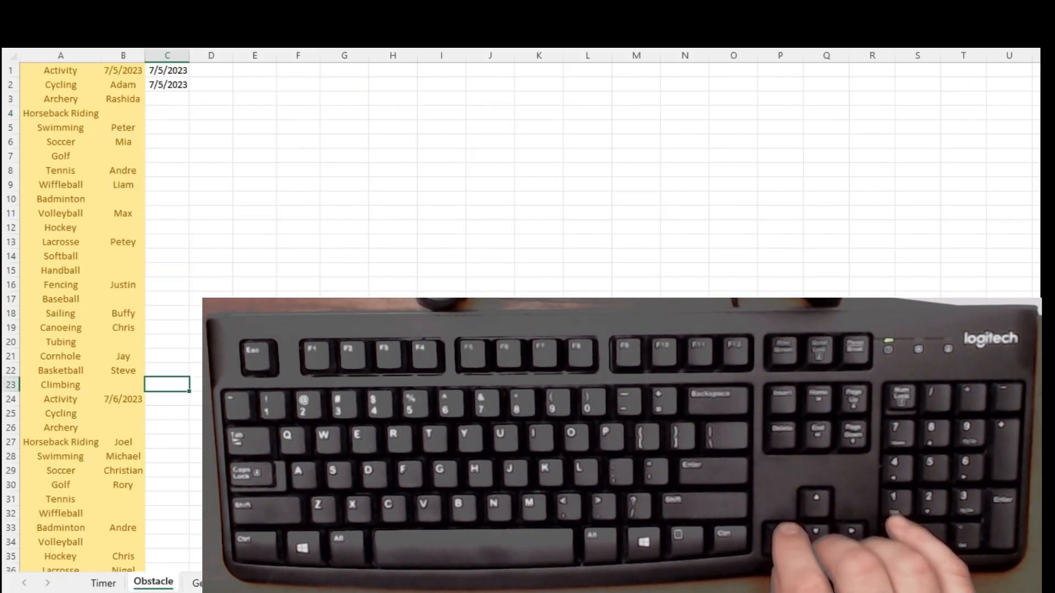
pyautogui.press('Left')
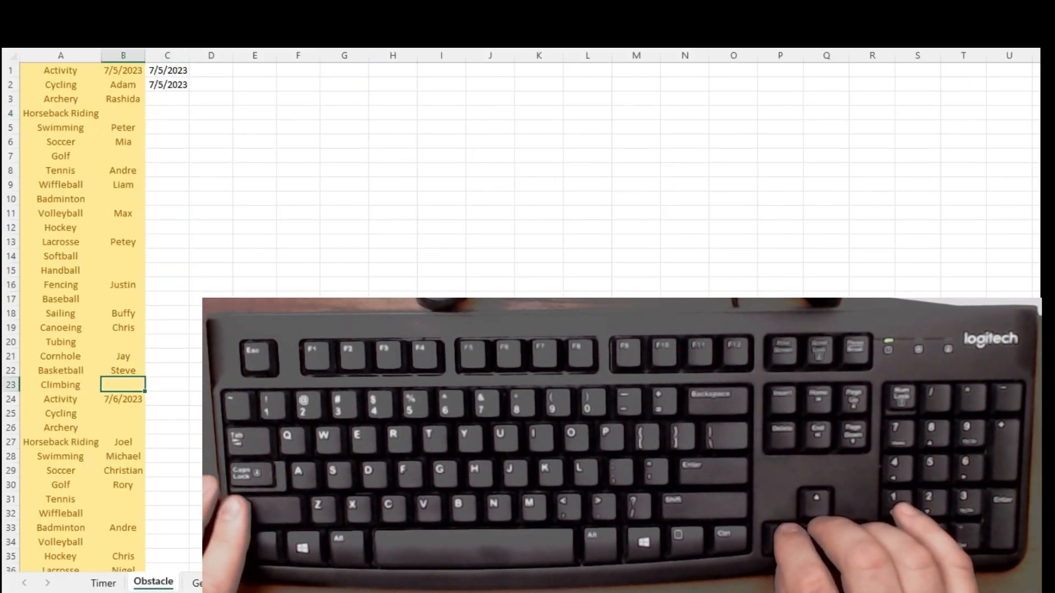
# - Fill the date formula in C2 down through C23, the end of the 7/5/2023 block
pyautogui.press('Down')
pyautogui.press('Up')
pyautogui.press('Right')
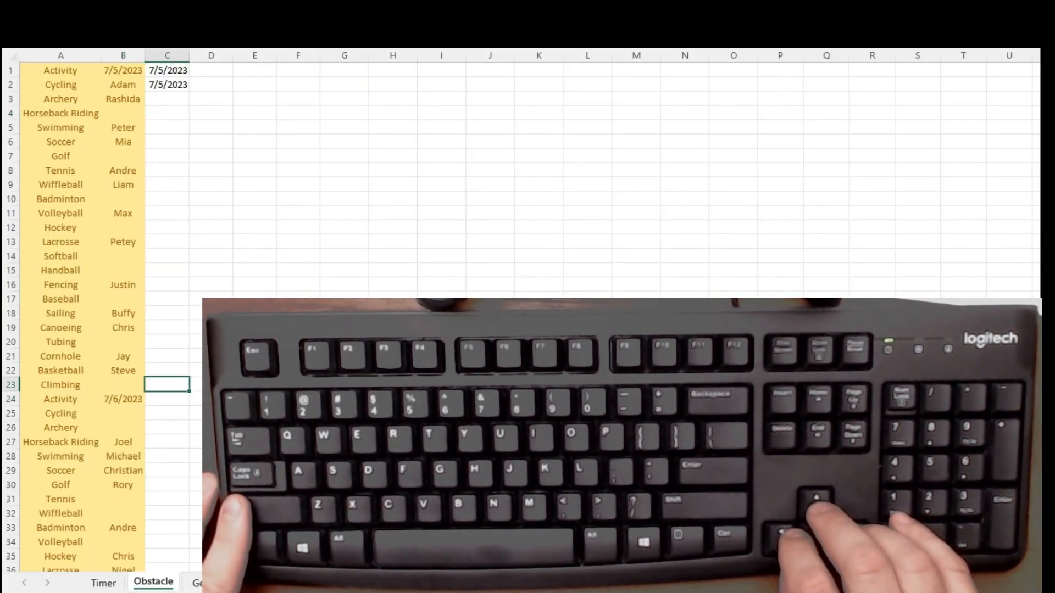
pyautogui.hotkey('ctrl', 'shift', 'Up')
pyautogui.hotkey('ctrl', 'd')
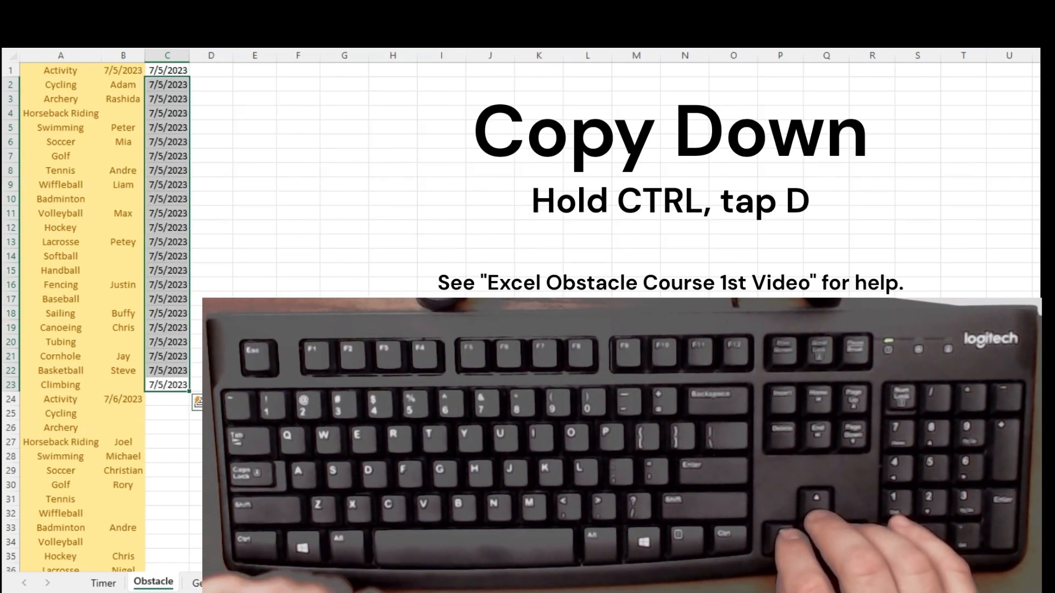
pyautogui.press('Up')
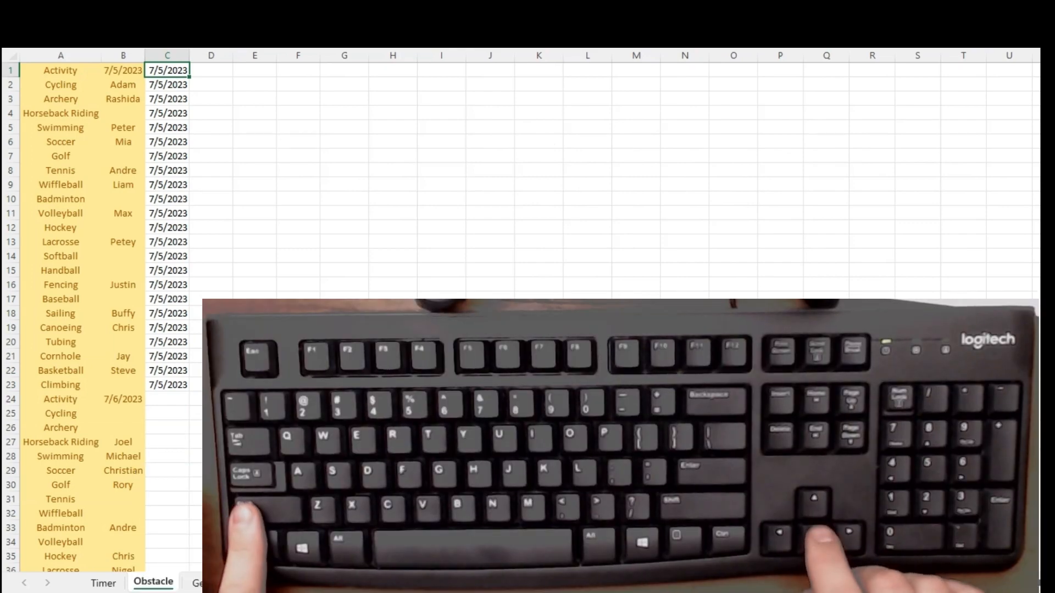
# - Copy the date formulas in C1:C23 and paste them from C24 down for the 7/6/2023 block
pyautogui.hotkey('ctrl', 'shift', 'Down')
pyautogui.hotkey('ctrl', 'c')
pyautogui.hotkey('ctrl', 'Down')
pyautogui.press('Down')
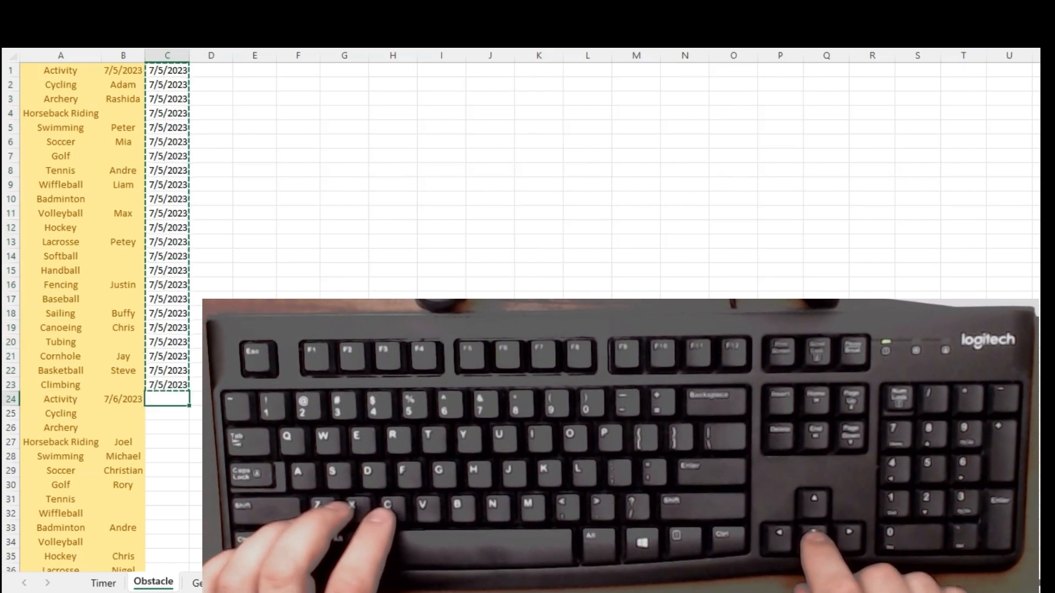
pyautogui.hotkey('ctrl', 'v')
pyautogui.hotkey('ctrl', 'Up')
pyautogui.hotkey('ctrl', 'Down')
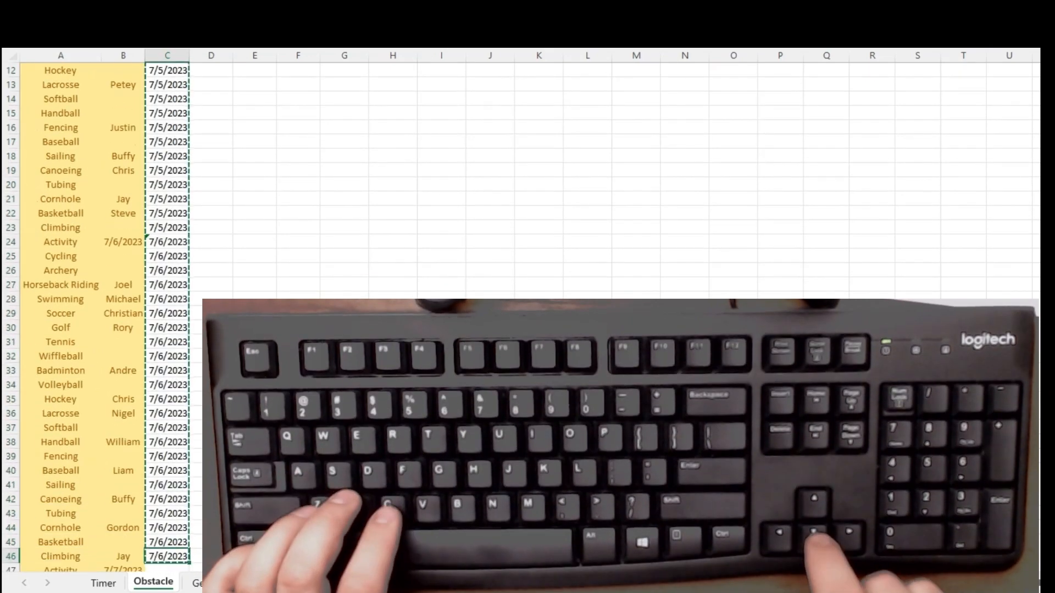
# - Keep copying and pasting ever larger blocks of date formulas down column C until they extend past the last activity row
pyautogui.press('Down')
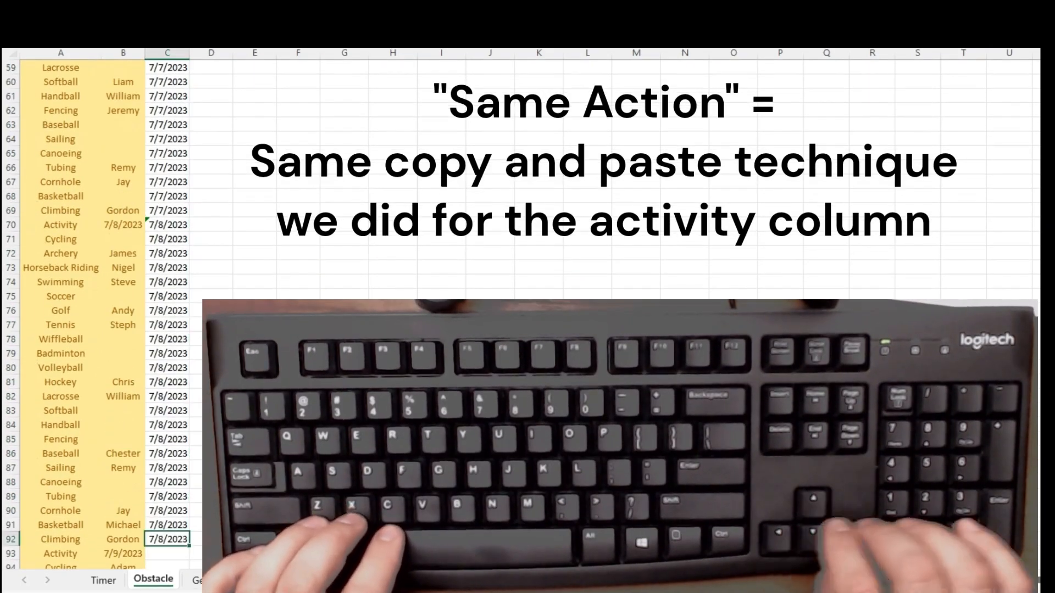
pyautogui.press('Down')
pyautogui.hotkey('ctrl', 'v')
pyautogui.hotkey('ctrl', 'Up')
pyautogui.hotkey('ctrl', 'shift', 'Down')
pyautogui.hotkey('ctrl', 'c')
pyautogui.hotkey('ctrl', 'Down')
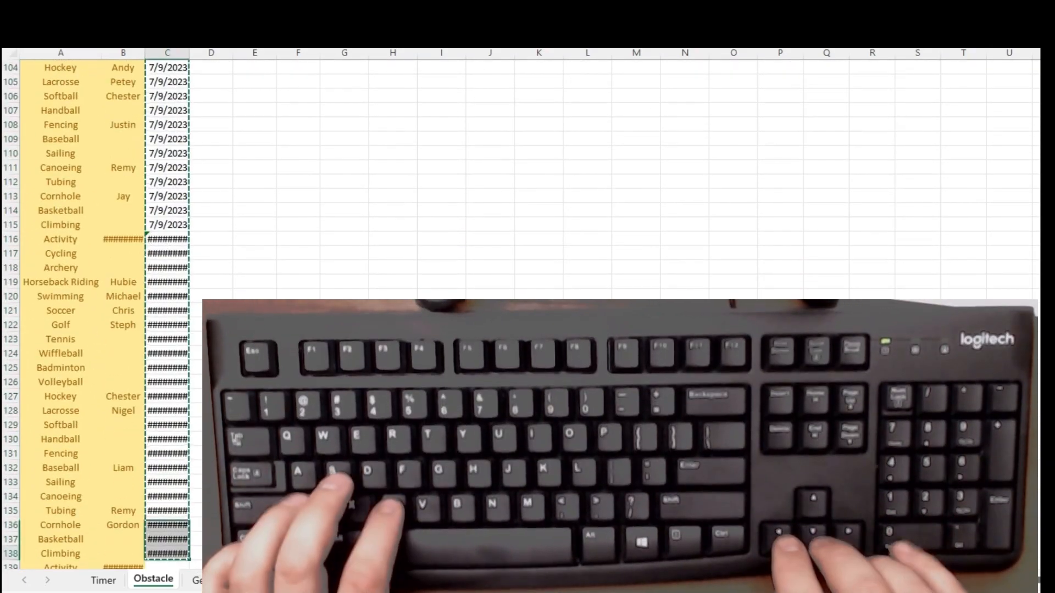
pyautogui.press('Down')
pyautogui.hotkey('ctrl', 'v')
pyautogui.hotkey('ctrl', 'Down')
pyautogui.press('Down')
pyautogui.hotkey('ctrl', 'v')
pyautogui.hotkey('ctrl', 'Down')
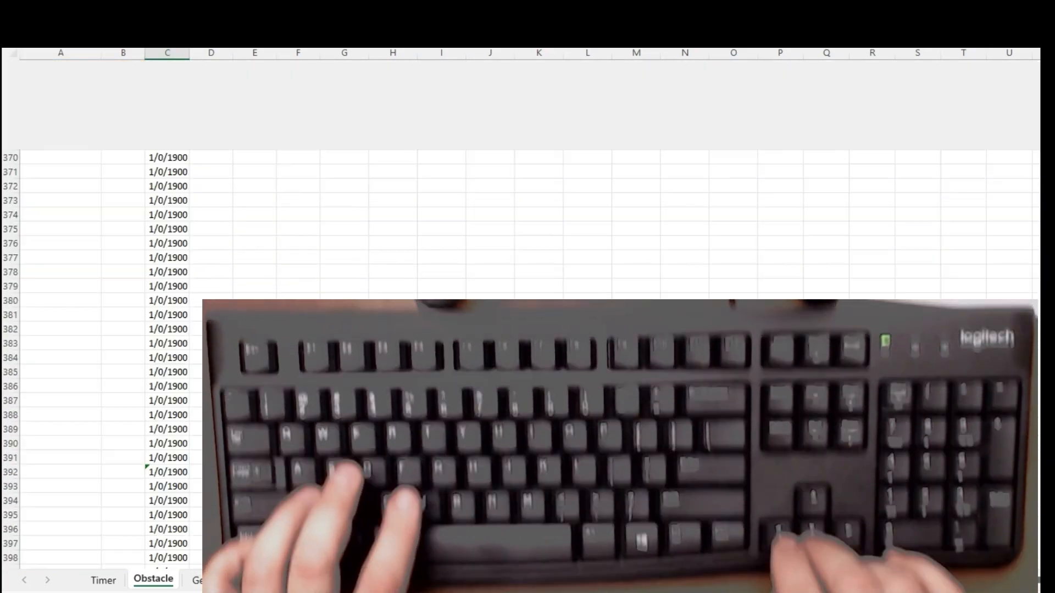
# - Delete all rows from row 323 downward, below the last activity row
pyautogui.press('Left')
pyautogui.hotkey('ctrl', 'Up')
pyautogui.press('Down')
pyautogui.hotkey('shift', 'space')
pyautogui.hotkey('ctrl', 'shift', 'Down')
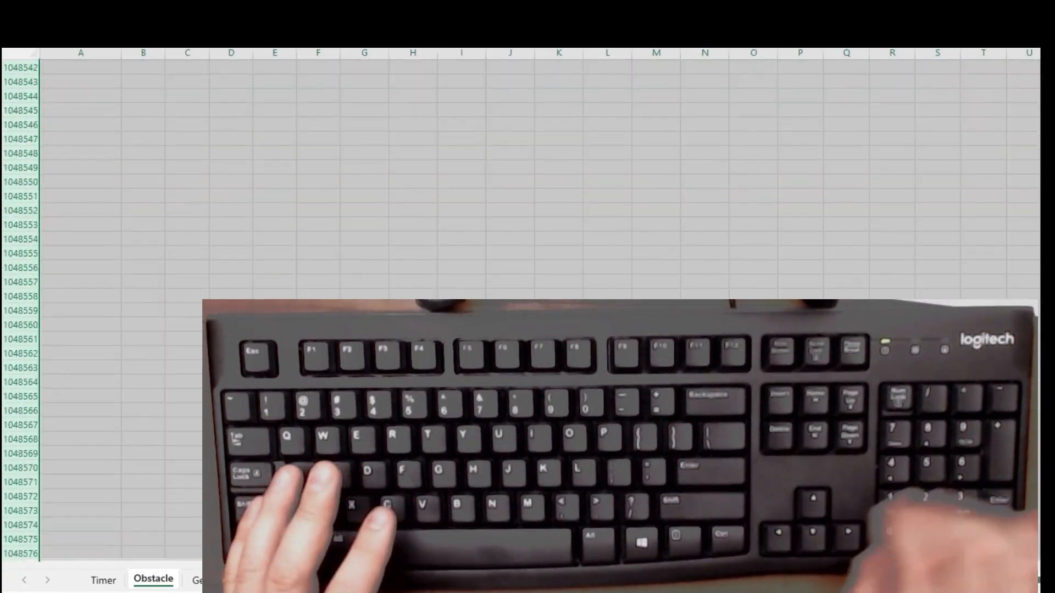
pyautogui.hotkey('ctrl', '-')
pyautogui.press('Right')
pyautogui.press('Up')
pyautogui.press('Right')
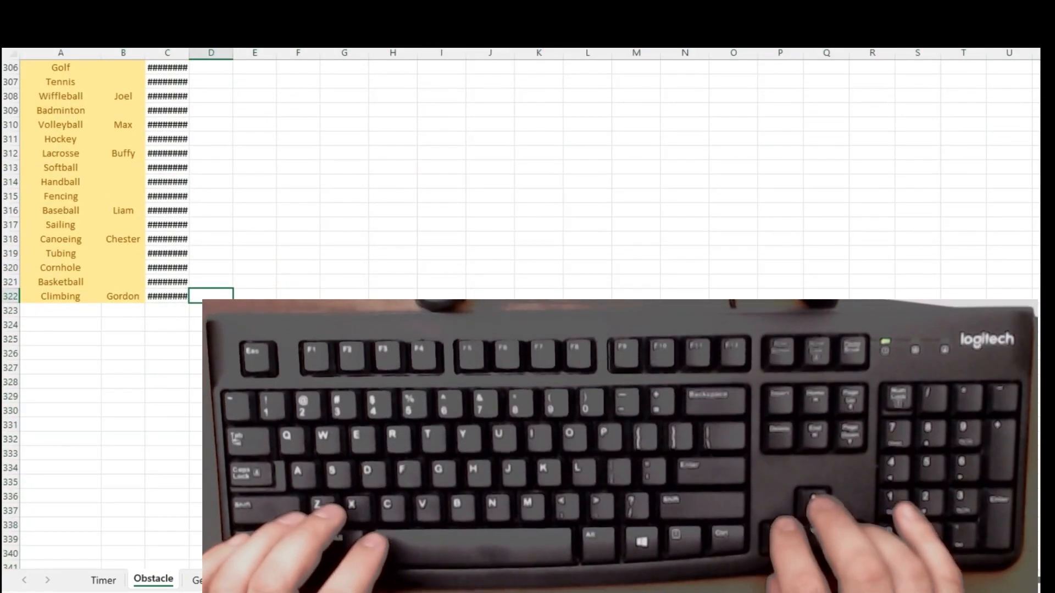
pyautogui.hotkey('ctrl', 'Up')
pyautogui.hotkey('shift', 'space')
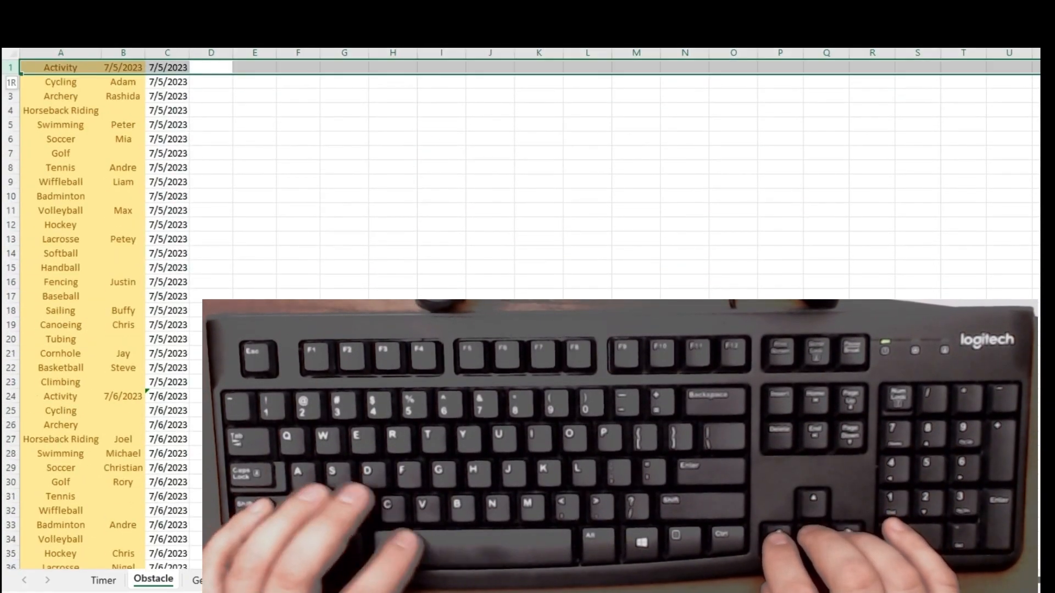
pyautogui.press('Left')
pyautogui.hotkey('ctrl', 'space')
pyautogui.hotkey('ctrl', 'shift', 'Left')
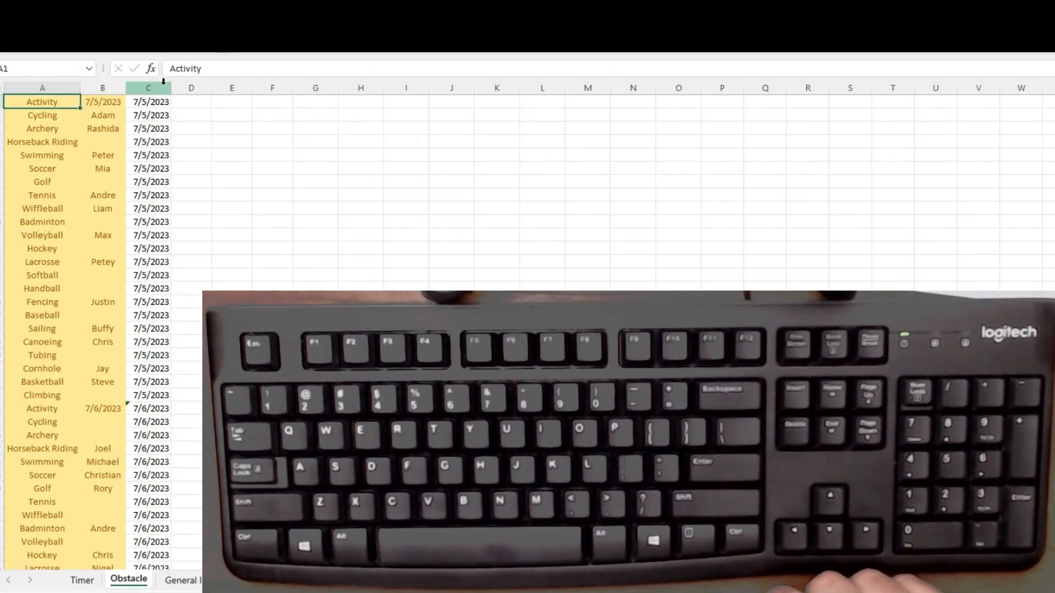
pyautogui.hotkey('ctrl', 'a')
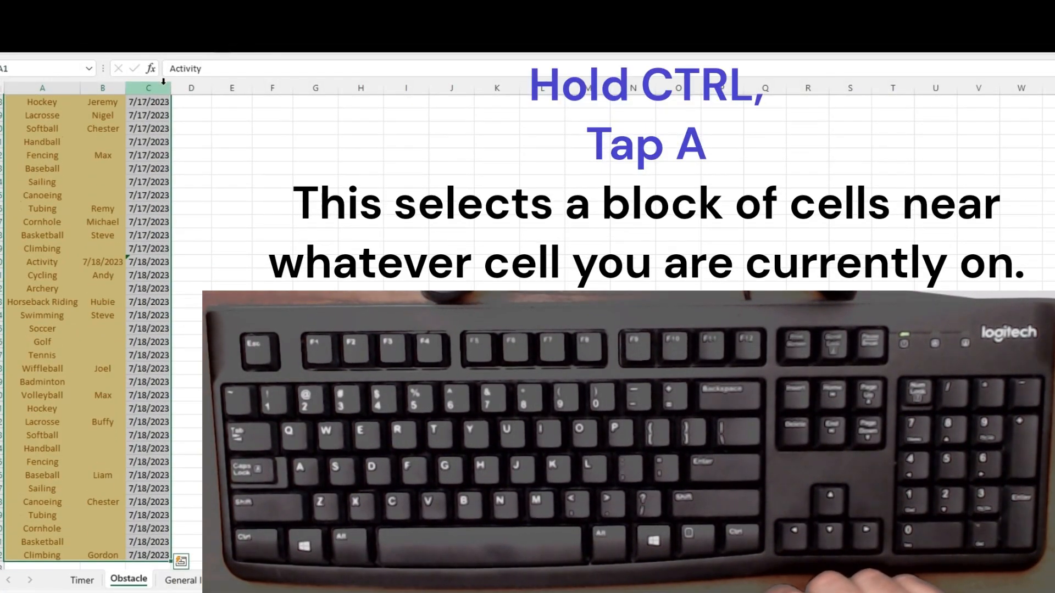
pyautogui.click(147, 183)
pyautogui.click(147, 273)
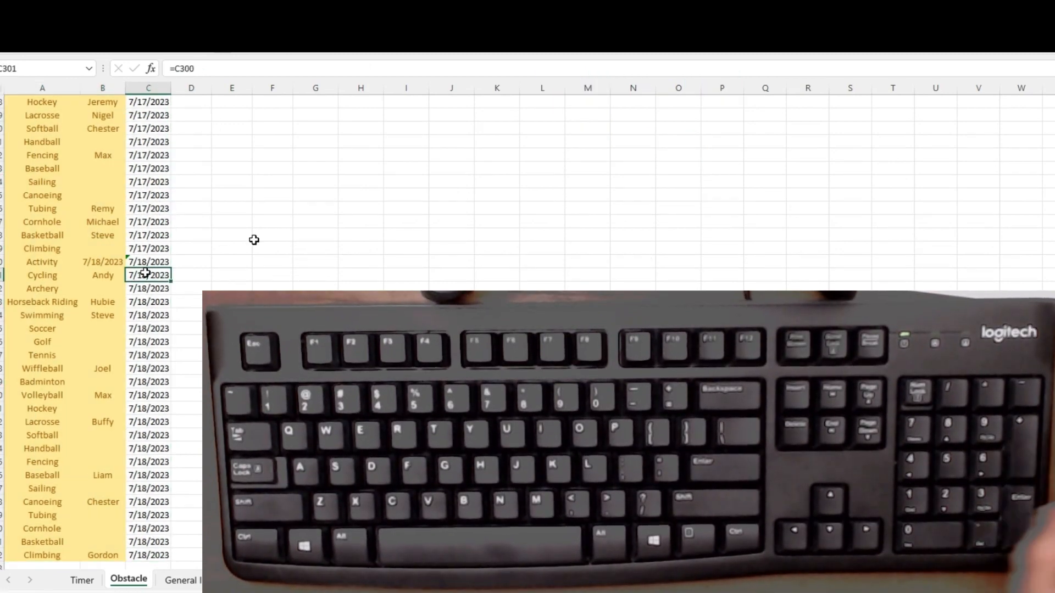
# - Try to sort the whole data block by the names column, A to Z, with the date formulas still in column C
pyautogui.hotkey('ctrl', 'a')
pyautogui.hotkey('alt', 'a')
pyautogui.press('s')
pyautogui.press('s')
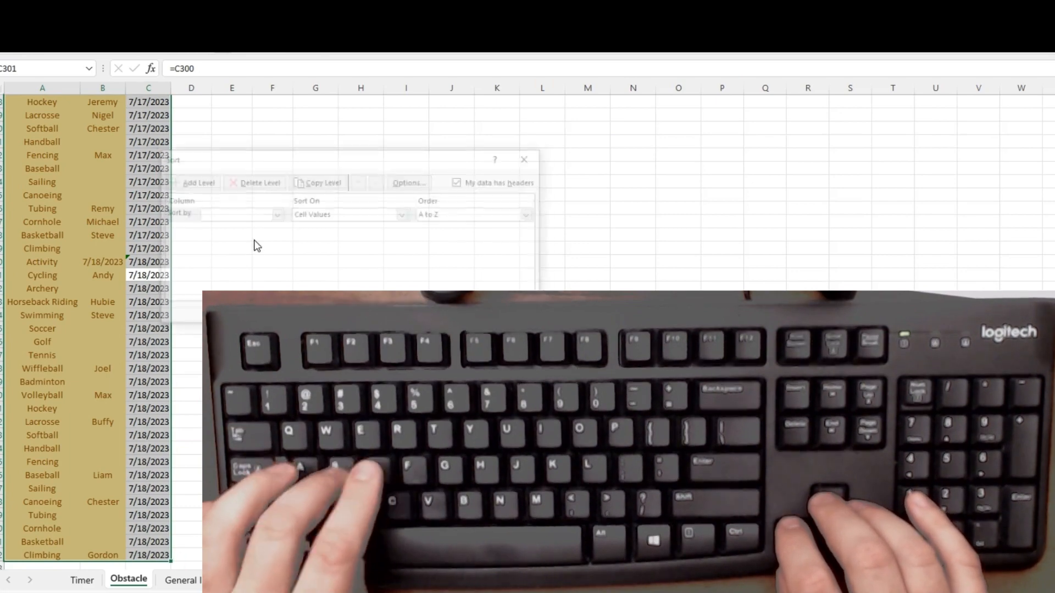
pyautogui.press('Tab')
pyautogui.press('Tab')
pyautogui.press('Tab')
pyautogui.press('Tab')
pyautogui.press('Tab')
pyautogui.press('Tab')
pyautogui.press('Tab')
pyautogui.press('Tab')
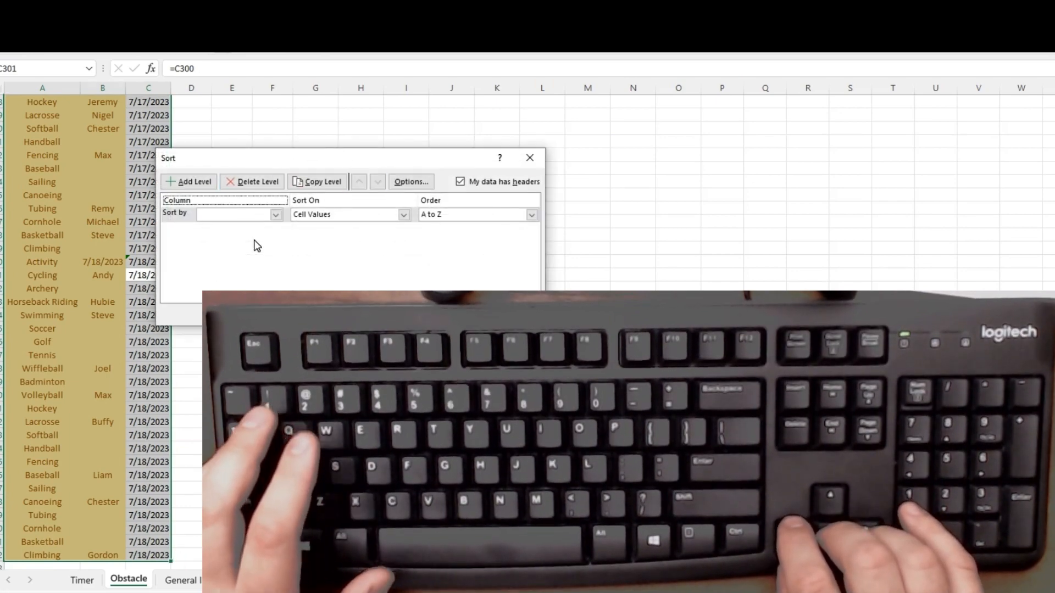
pyautogui.press('Down')
pyautogui.press('Down')
pyautogui.press('Return')
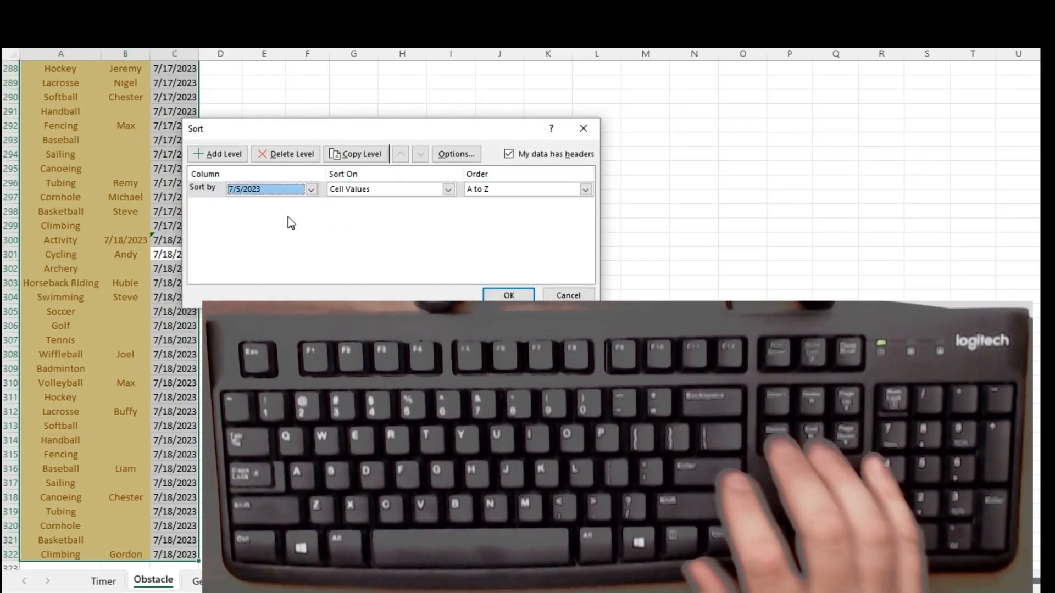
pyautogui.press('Return')
# - Examine the dates in column C against the sorted activities and names, from row 1 downward
pyautogui.press('Down')
pyautogui.press('Right')
pyautogui.press('Left')
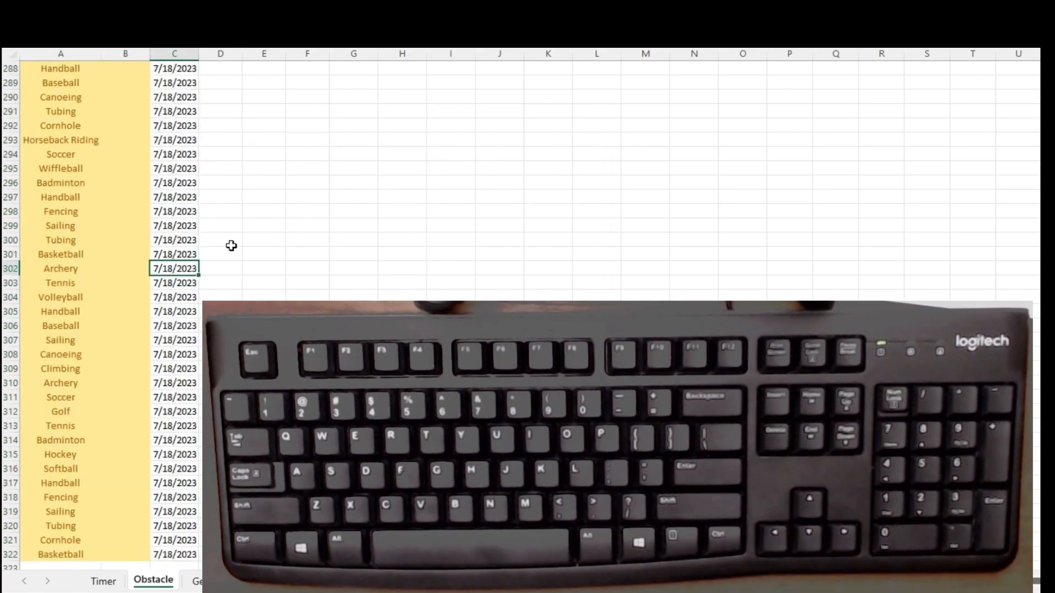
pyautogui.hotkey('ctrl', 'Up')
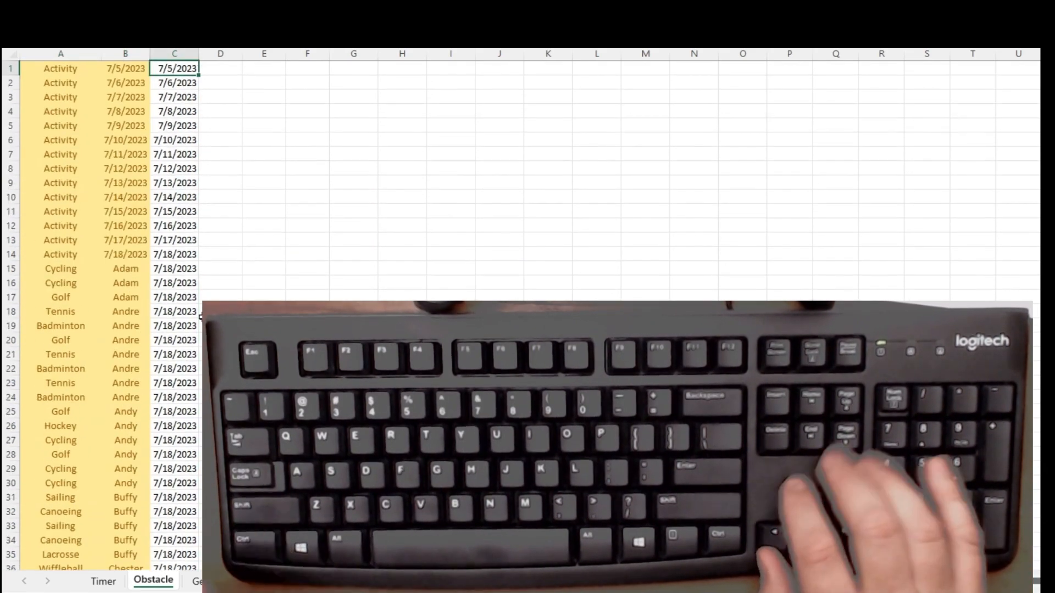
pyautogui.press('Down')
pyautogui.press('Down')
pyautogui.press('Down')
pyautogui.press('Down')
pyautogui.press('Down')
pyautogui.press('Down')
pyautogui.press('Down')
pyautogui.press('Down')
pyautogui.press('Down')
pyautogui.press('Down')
pyautogui.press('Down')
pyautogui.press('Down')
pyautogui.press('Down')
pyautogui.press('Down')
pyautogui.press('Down')
pyautogui.press('Down')
pyautogui.press('Down')
pyautogui.press('Down')
pyautogui.press('Down')
pyautogui.press('Down')
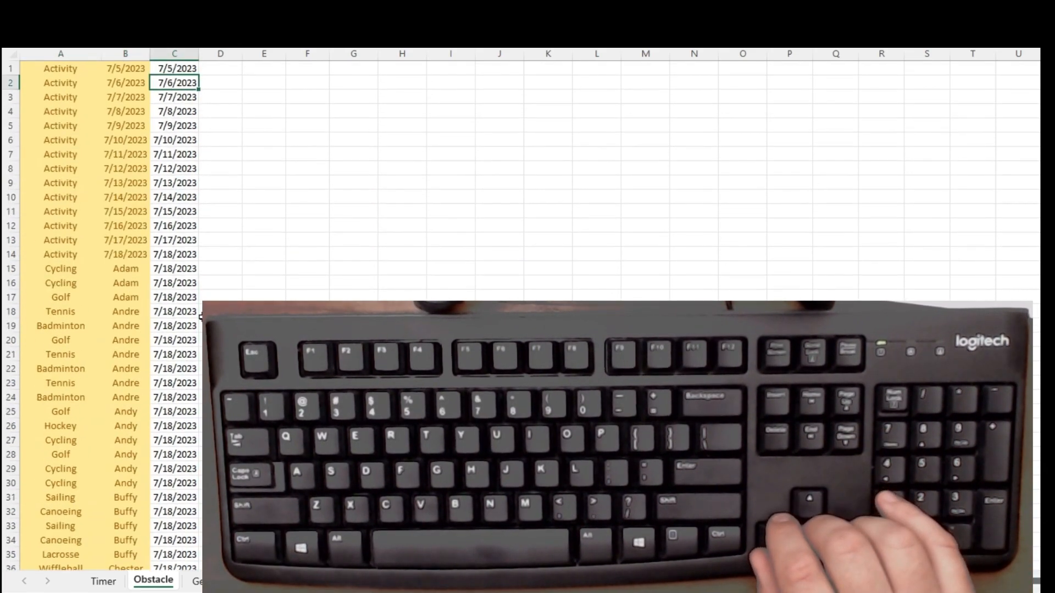
pyautogui.press('Down')
pyautogui.press('Down')
pyautogui.press('Down')
pyautogui.press('Down')
pyautogui.press('Down')
pyautogui.press('Down')
pyautogui.press('Down')
pyautogui.press('Down')
pyautogui.press('Down')
pyautogui.press('Down')
pyautogui.press('Down')
pyautogui.press('Down')
pyautogui.press('Down')
pyautogui.press('Down')
pyautogui.press('Down')
pyautogui.press('Down')
pyautogui.press('Down')
pyautogui.press('Down')
pyautogui.press('Down')
pyautogui.press('Down')
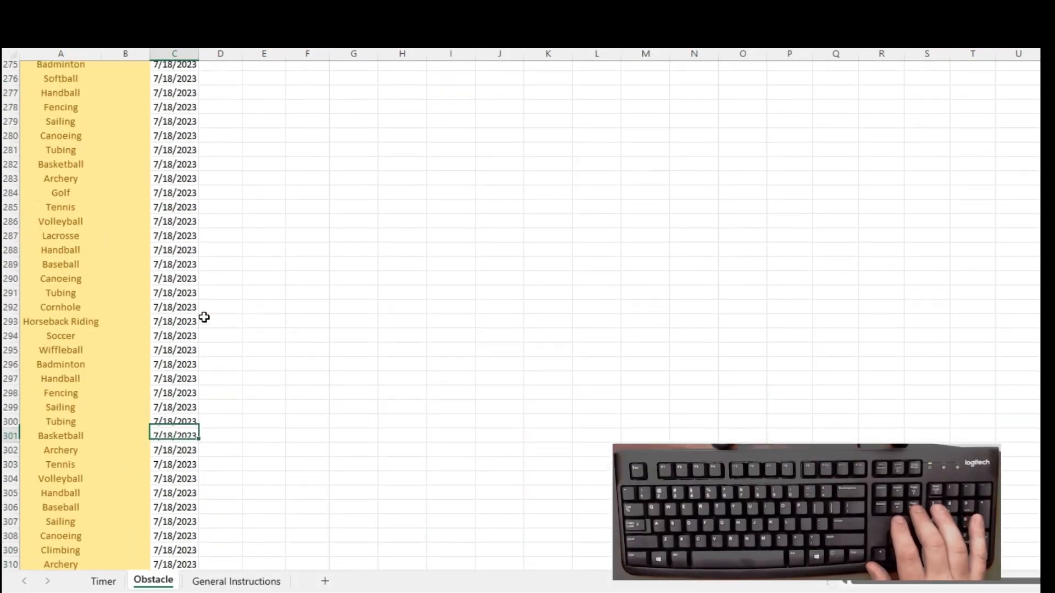
pyautogui.hotkey('ctrl', 'Up')
pyautogui.hotkey('ctrl', 'Up')
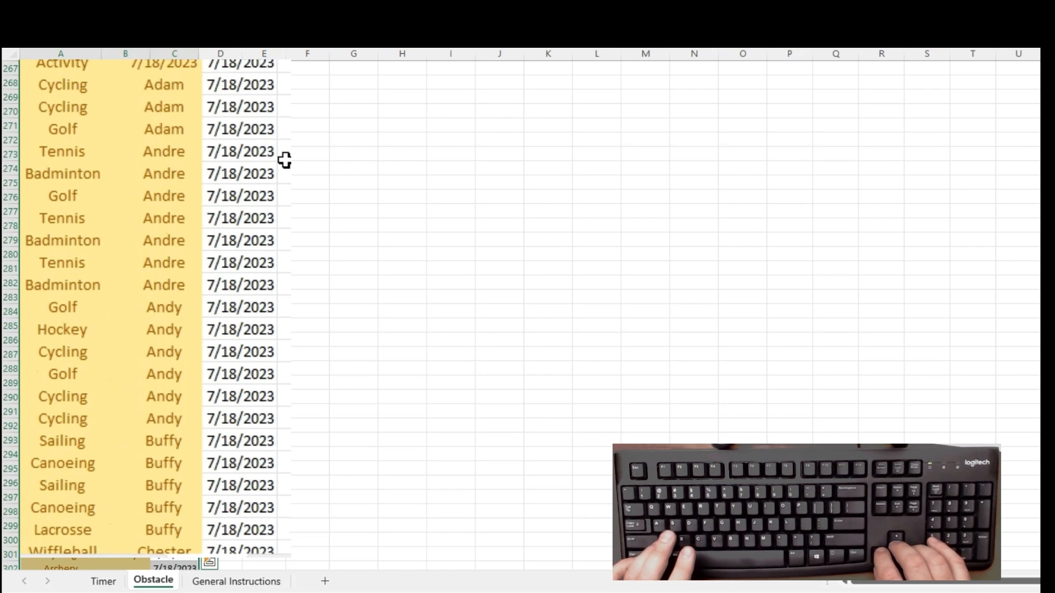
# - Copy A1:C322 and paste it over itself as values, replacing the date formulas in column C with static dates
pyautogui.hotkey('ctrl', 'Up')
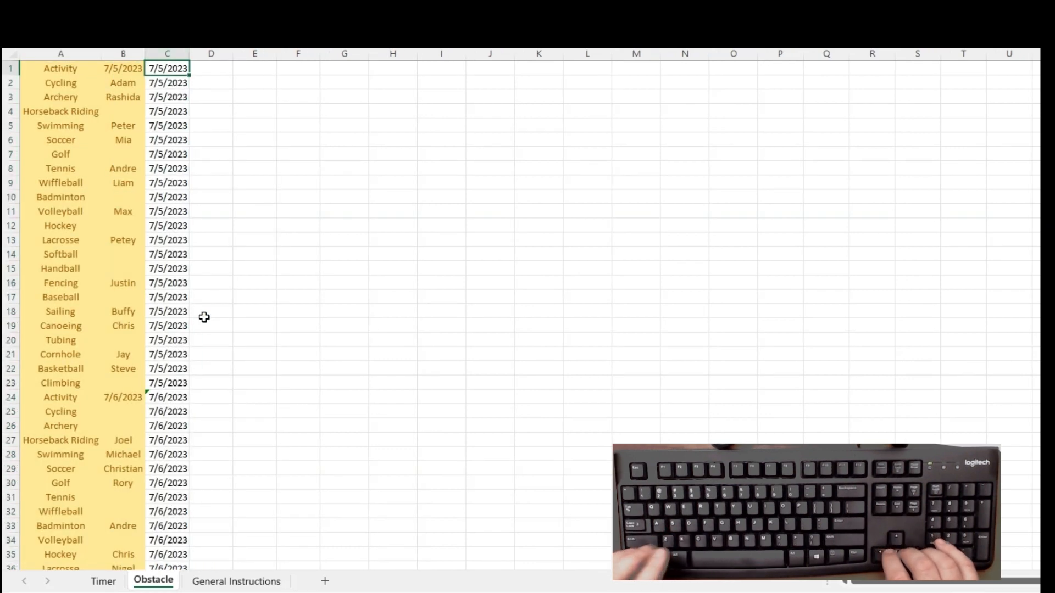
pyautogui.hotkey('ctrl', 'shift', 'Left')
pyautogui.hotkey('ctrl', 'shift', 'Down')
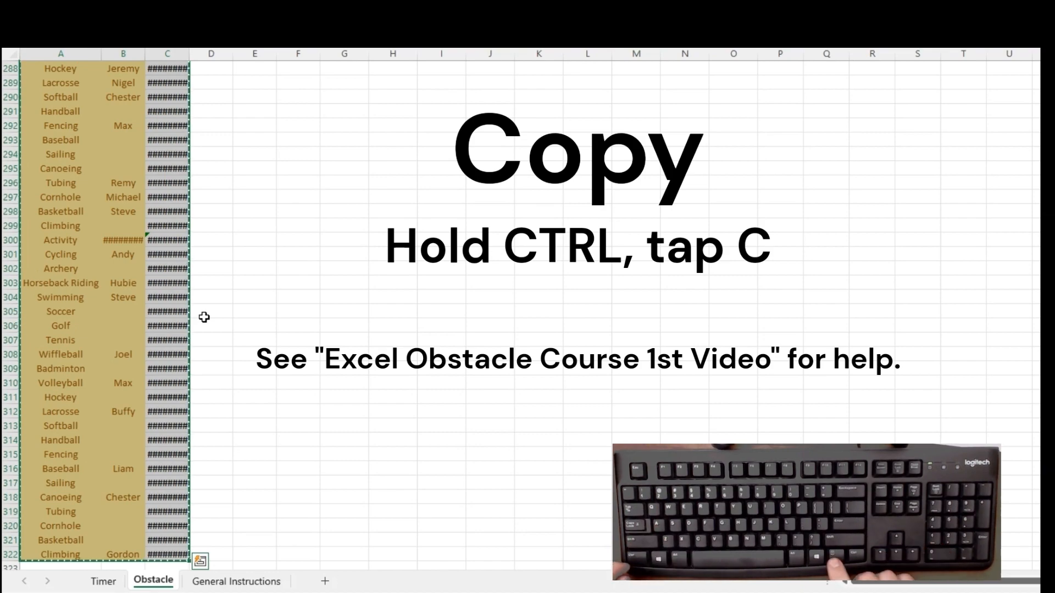
pyautogui.press('Menu')
pyautogui.press('s')
pyautogui.press('v')
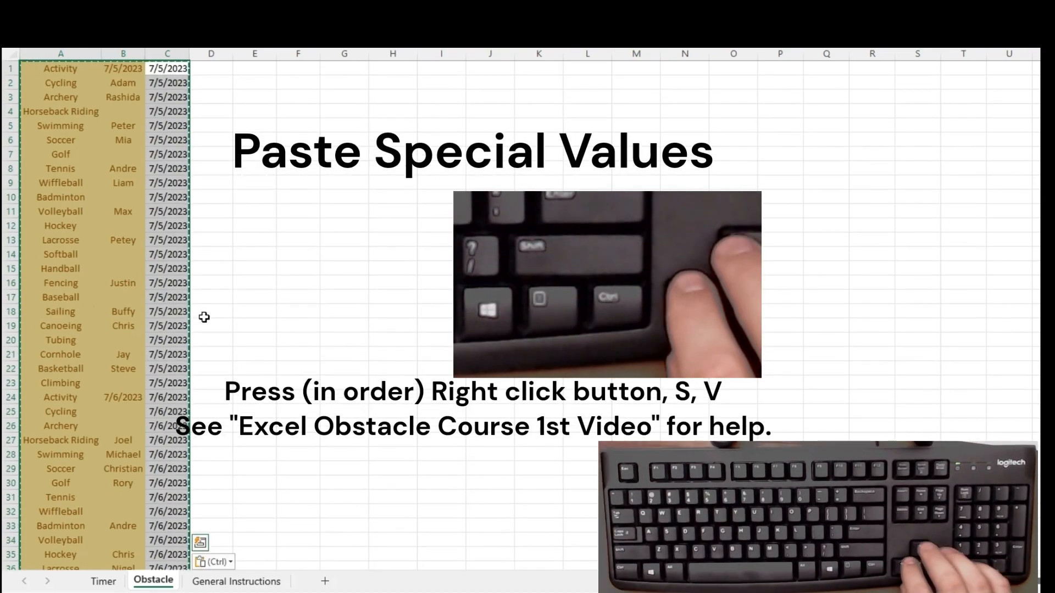
pyautogui.press('Up')
pyautogui.press('Down')
pyautogui.press('Down')
pyautogui.press('Down')
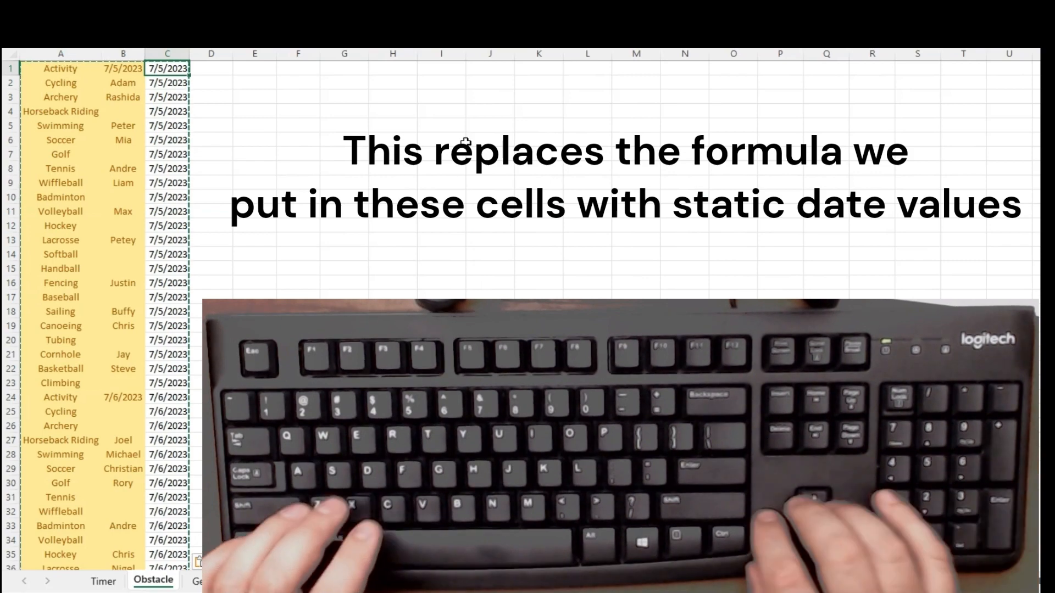
# - Sort the data in columns A to C by the names column, A to Z, treating row 1 as headers
pyautogui.hotkey('ctrl', 'shift', 'Left')
pyautogui.hotkey('ctrl', 'shift', 'Down')
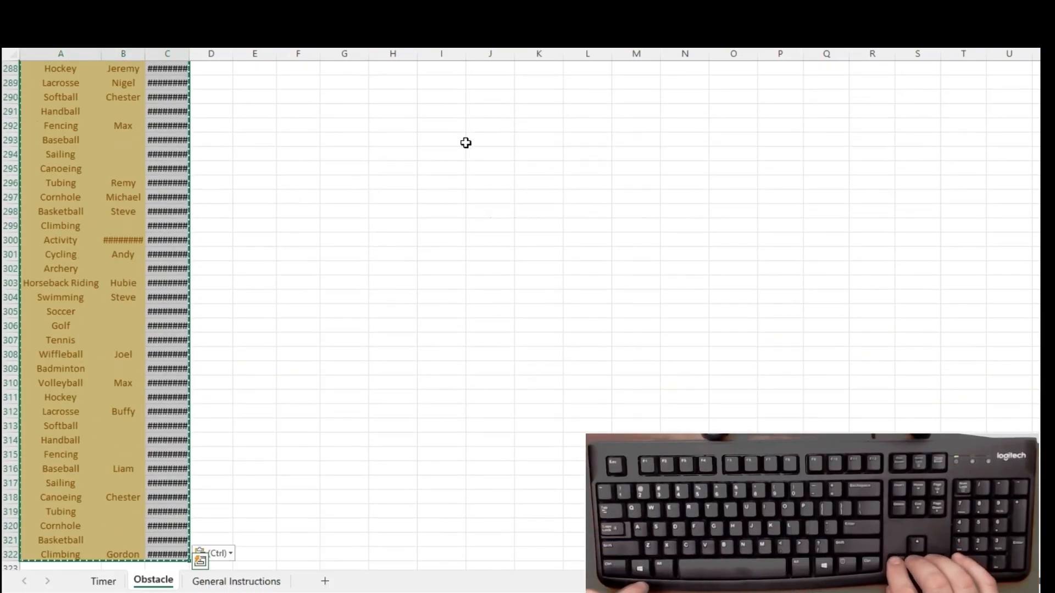
pyautogui.hotkey('alt', 'd')
pyautogui.press('s')
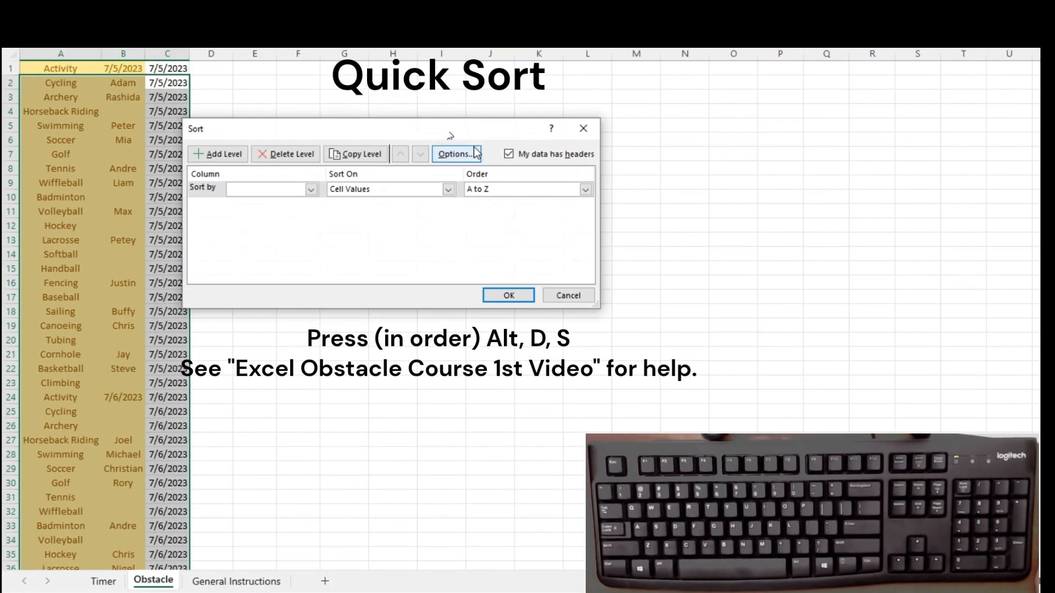
pyautogui.click(264, 190)
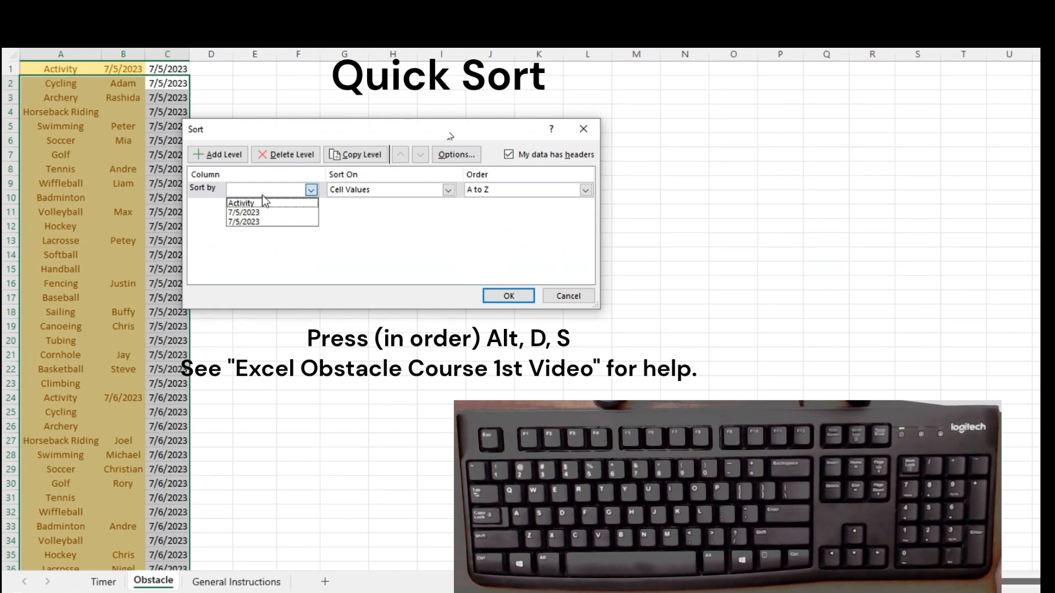
pyautogui.click(267, 213)
pyautogui.click(499, 299)
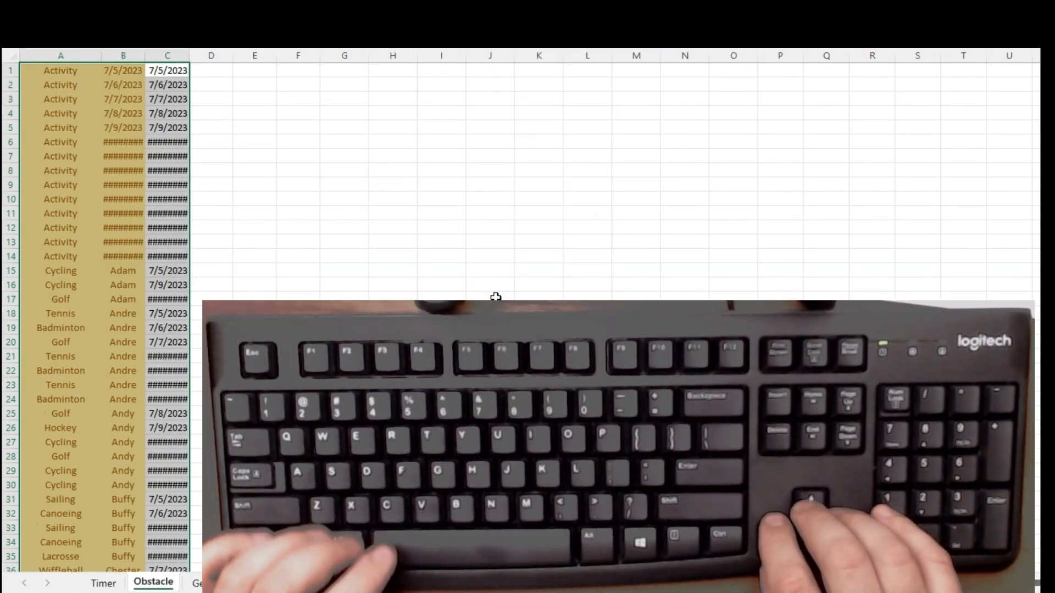
# - Try deleting the repeated Activity header rows, rows 1 to 14, and undo the deletion
pyautogui.press('Up')
pyautogui.hotkey('shift', 'space')
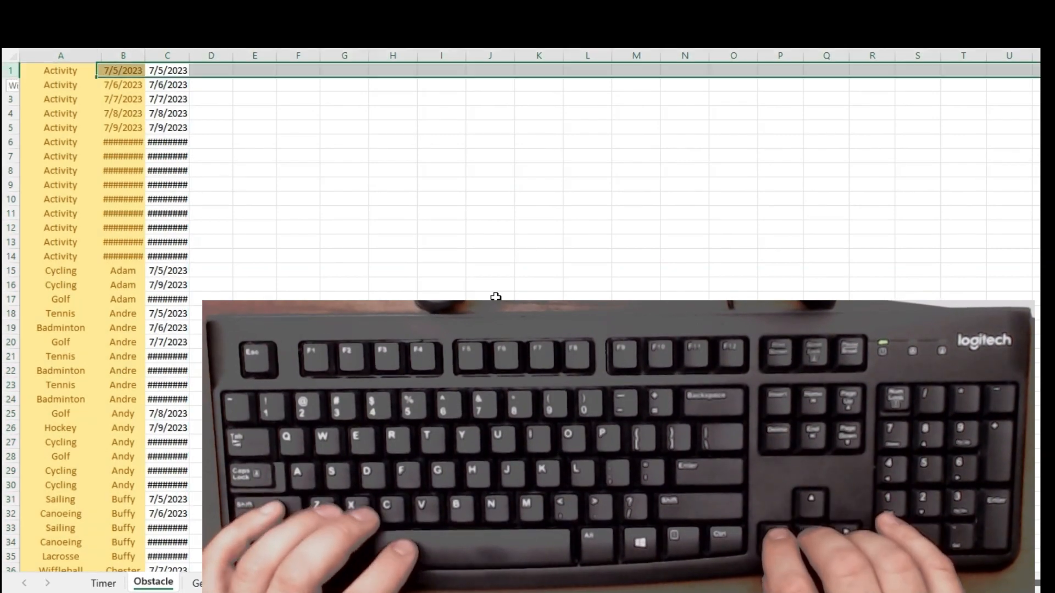
pyautogui.hotkey('shift', 'Down')
pyautogui.hotkey('shift', 'Down')
pyautogui.hotkey('shift', 'Down')
pyautogui.hotkey('shift', 'Down')
pyautogui.hotkey('shift', 'Down')
pyautogui.hotkey('shift', 'Down')
pyautogui.hotkey('shift', 'Down')
pyautogui.hotkey('shift', 'Down')
pyautogui.hotkey('shift', 'Down')
pyautogui.hotkey('shift', 'Down')
pyautogui.hotkey('shift', 'Down')
pyautogui.hotkey('shift', 'Down')
pyautogui.hotkey('shift', 'Down')
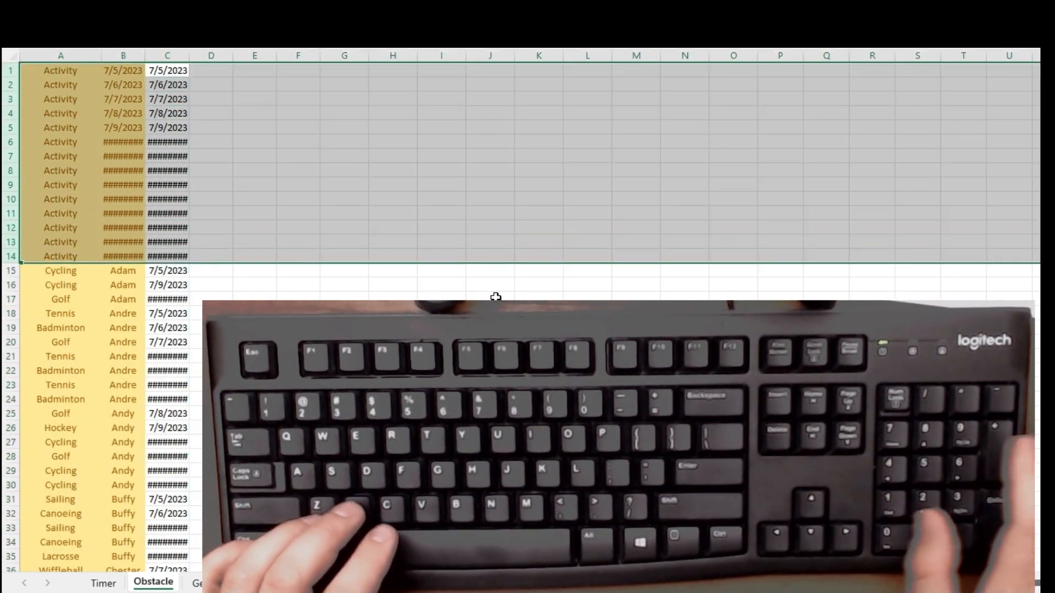
pyautogui.hotkey('ctrl', '-')
pyautogui.press('Up')
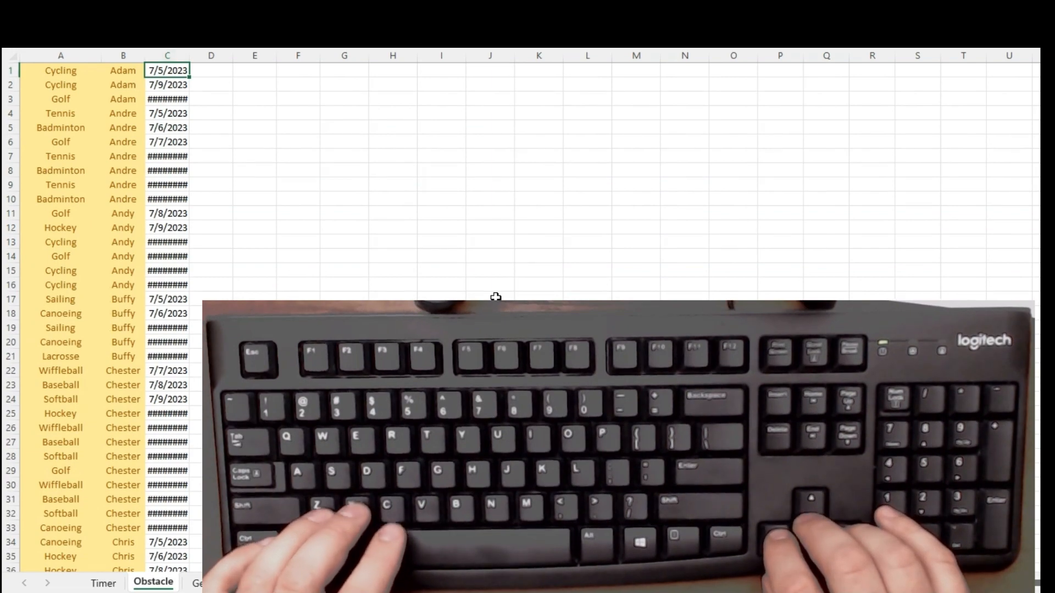
pyautogui.hotkey('ctrl', 'z')
pyautogui.press('Up')
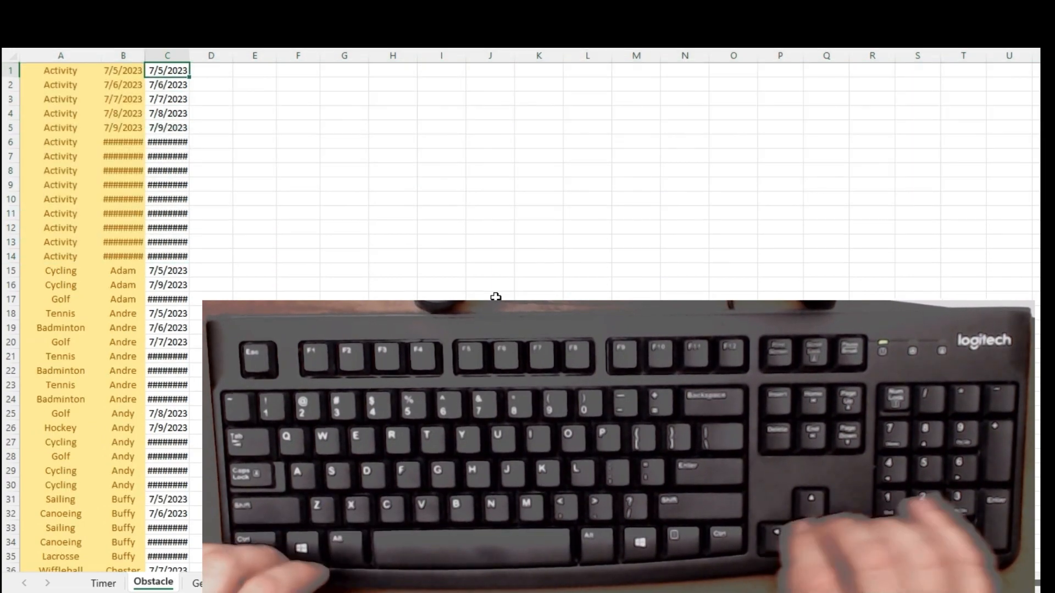
# - Autofit the width of column B and check the repeated Activity header rows down to row 14
pyautogui.doubleClick(145, 57)
pyautogui.press('Down')
pyautogui.press('Down')
pyautogui.press('Down')
pyautogui.press('Down')
pyautogui.press('Down')
pyautogui.press('Down')
pyautogui.press('Down')
pyautogui.press('Down')
pyautogui.press('Down')
pyautogui.press('Down')
pyautogui.press('Down')
pyautogui.press('Down')
pyautogui.press('Down')
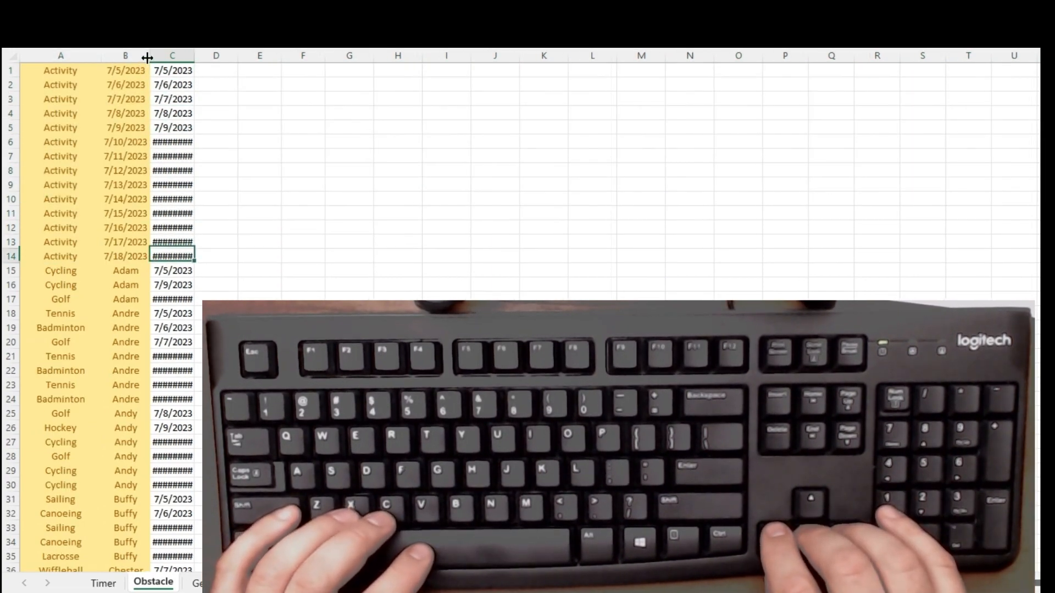
# - Autofit the width of column C and delete the repeated Activity header rows, rows 2 to 14
pyautogui.doubleClick(196, 53)
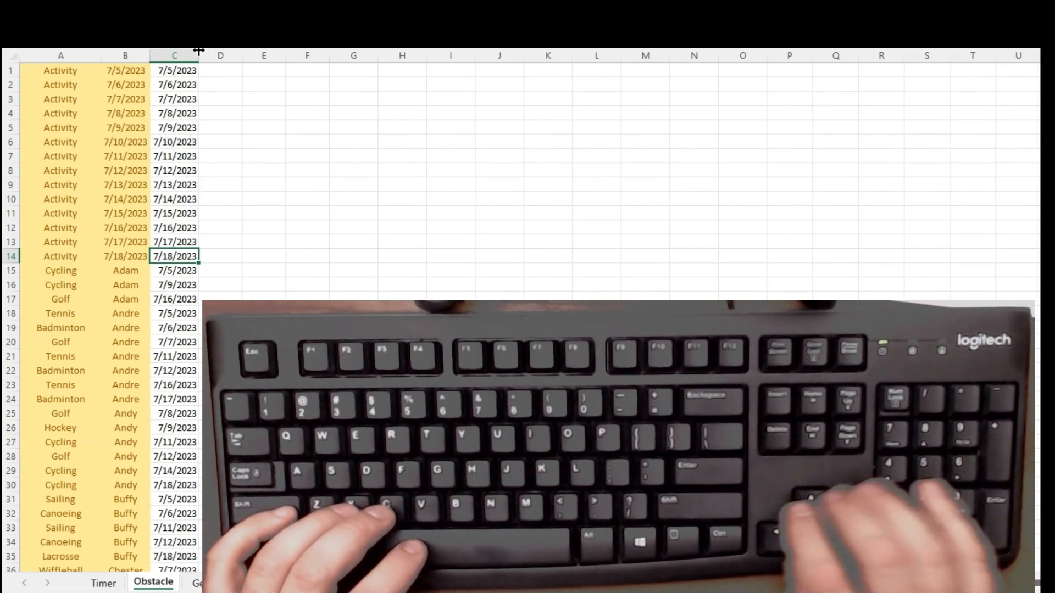
pyautogui.hotkey('shift', 'space')
pyautogui.hotkey('ctrl', 'shift', 'Up')
pyautogui.hotkey('shift', 'Down')
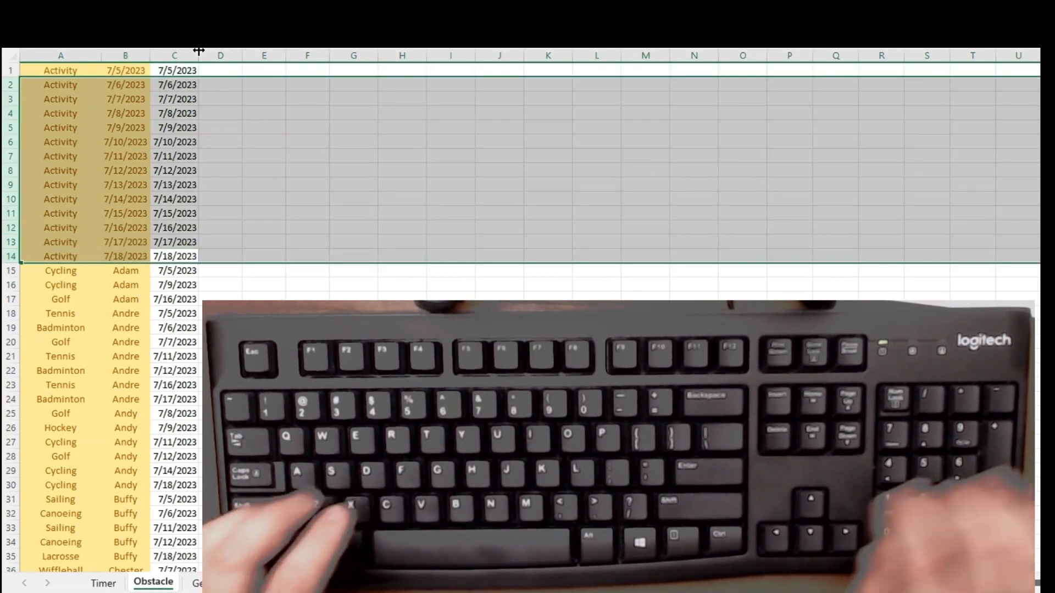
pyautogui.hotkey('ctrl', '-')
# - Enter the header Counselor in cell B1 and Date in cell C1
pyautogui.write('Cons')
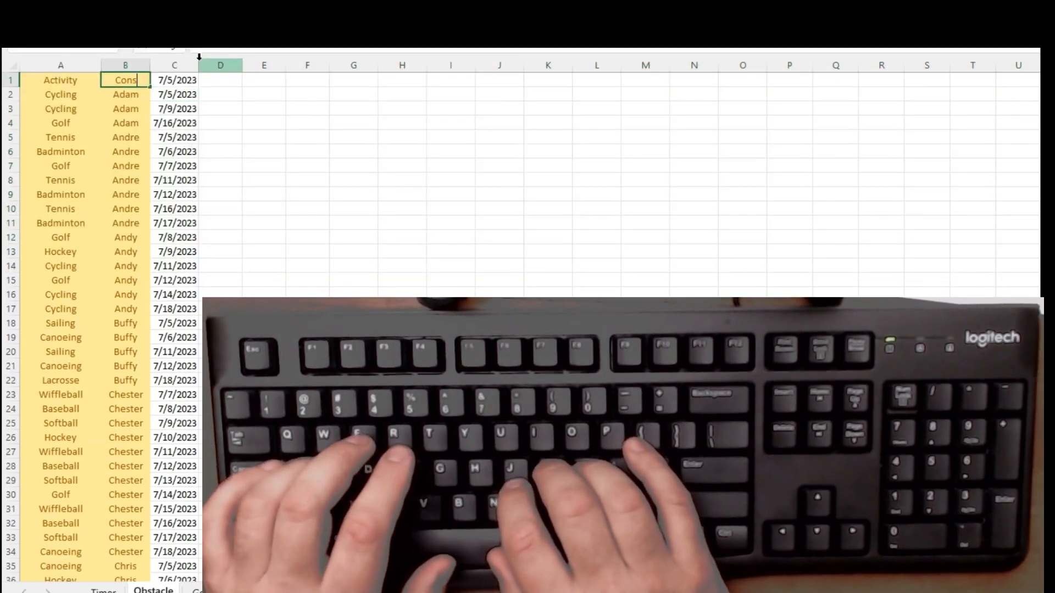
pyautogui.write('nsel')
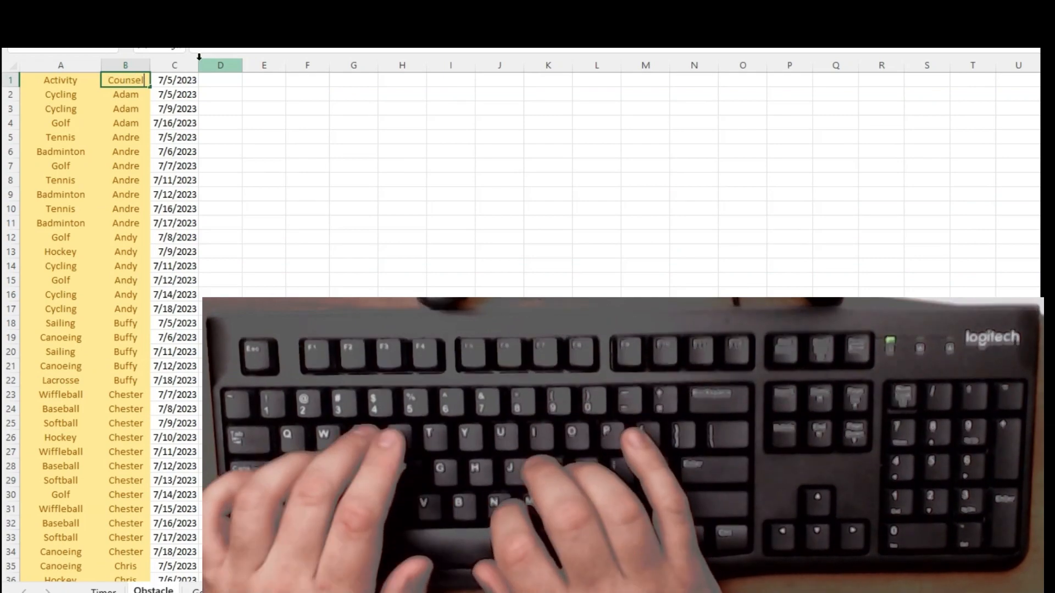
pyautogui.write('or')
pyautogui.press('Tab')
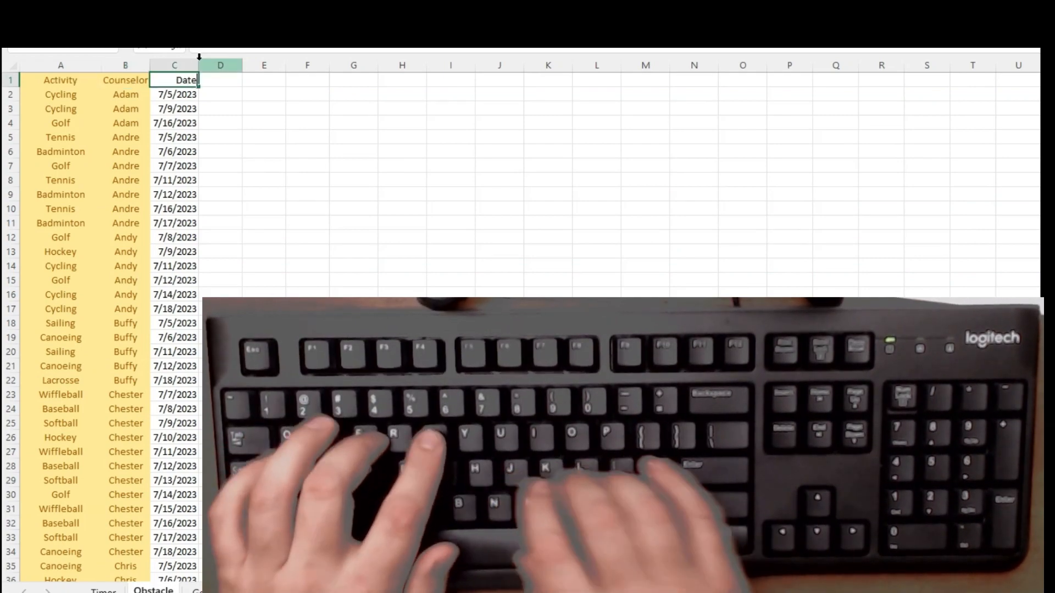
pyautogui.write('Date')
pyautogui.press('Return')
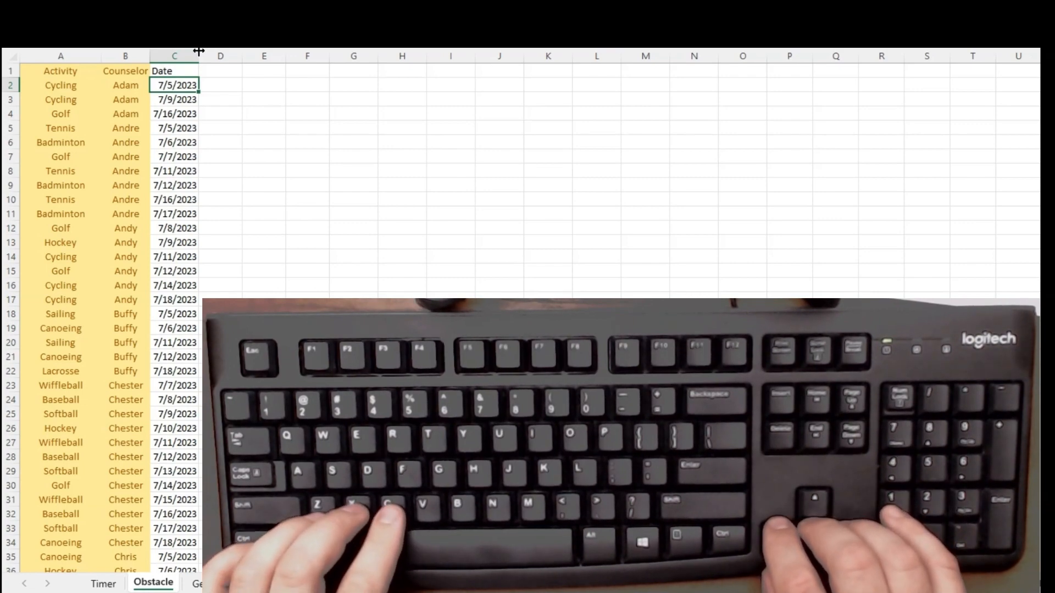
# - Examine the rows below the last name in column B for entries without a counselor
pyautogui.press('Left')
pyautogui.hotkey('ctrl', 'Down')
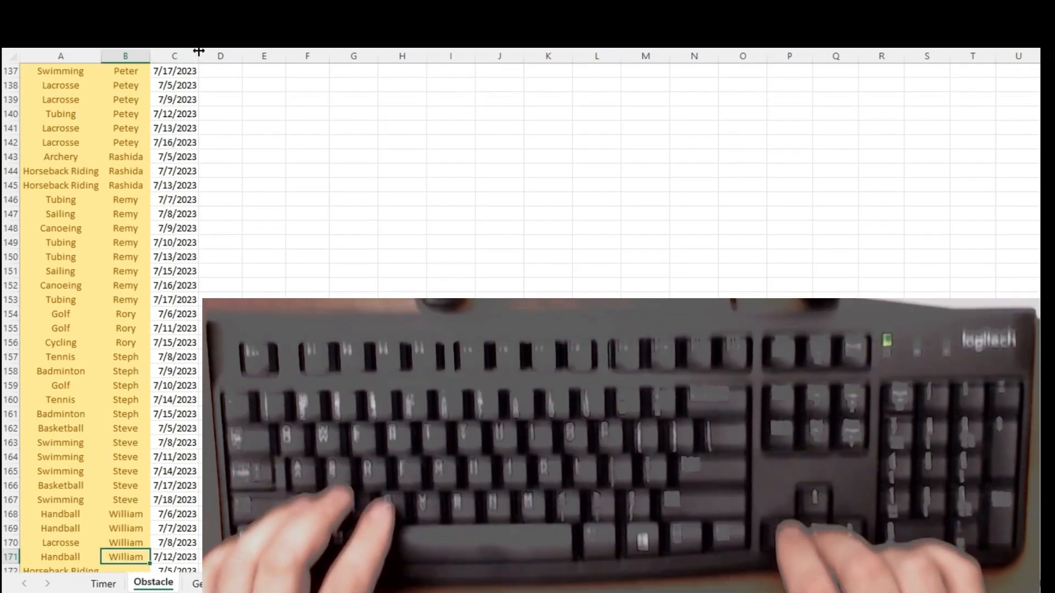
pyautogui.press('Down')
pyautogui.press('Down')
pyautogui.press('Down')
pyautogui.press('Down')
pyautogui.press('Down')
pyautogui.press('Down')
pyautogui.press('Down')
pyautogui.press('Down')
pyautogui.press('Down')
pyautogui.press('Down')
pyautogui.press('Down')
pyautogui.press('Down')
pyautogui.press('Down')
pyautogui.press('Down')
pyautogui.press('Down')
pyautogui.press('Down')
pyautogui.press('Down')
pyautogui.press('Down')
pyautogui.press('Down')
pyautogui.press('Down')
pyautogui.hotkey('ctrl', 'Up')
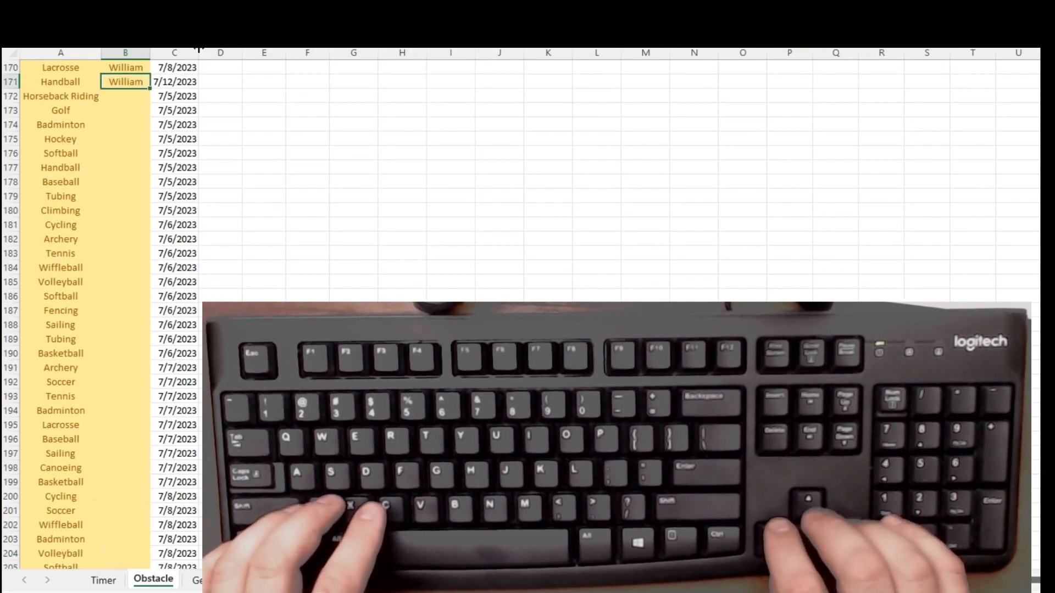
pyautogui.hotkey('shift', 'space')
pyautogui.hotkey('ctrl', 'shift', 'Down')
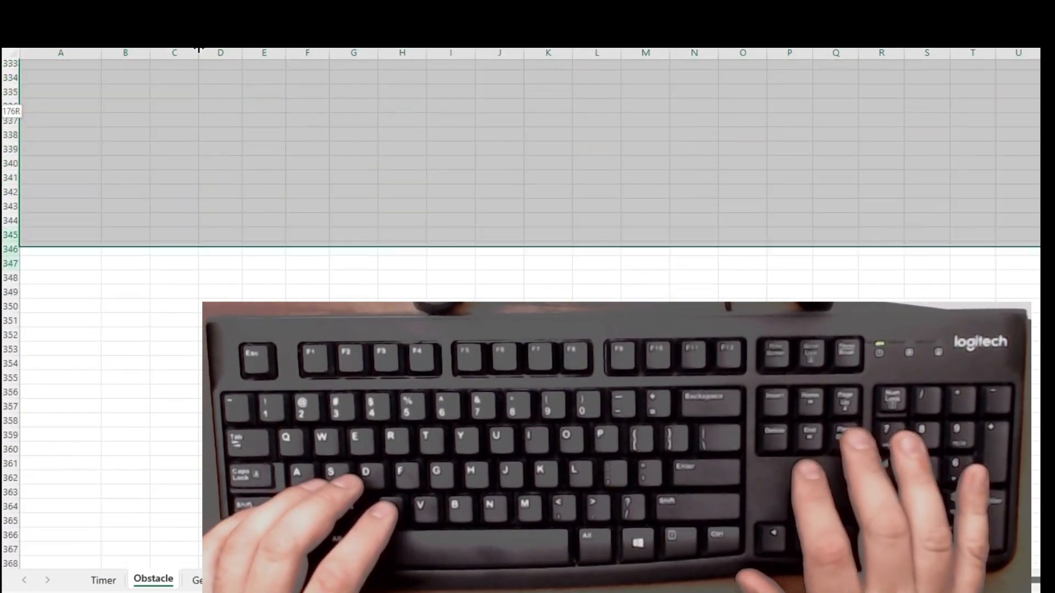
pyautogui.press('Up')
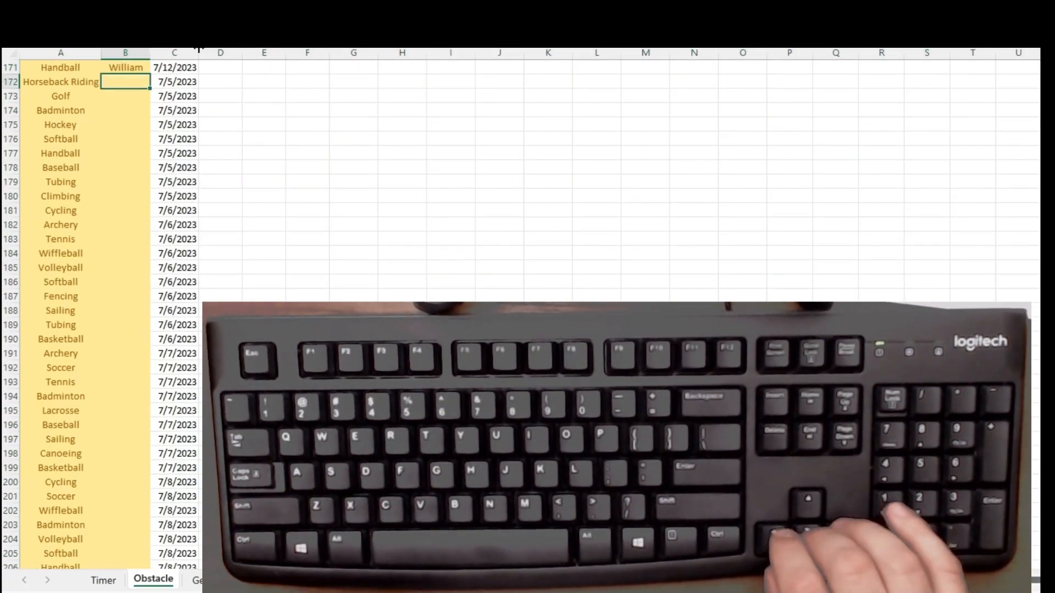
# - Delete all the rows without a counselor name, from row 172 down to the end of the data
pyautogui.hotkey('shift', 'space')
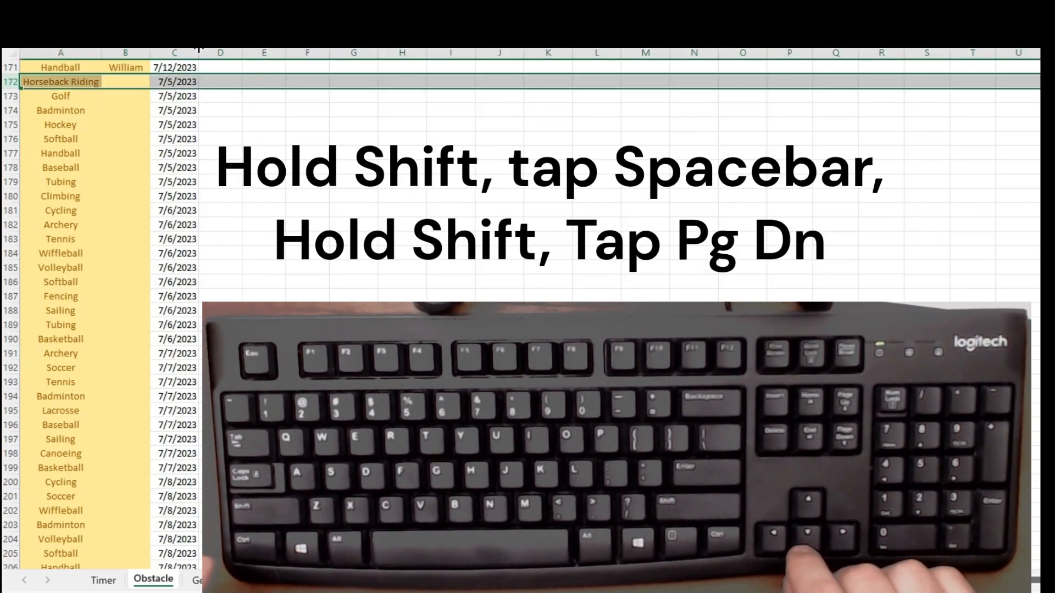
pyautogui.hotkey('shift', 'pagedown')
pyautogui.hotkey('shift', 'pagedown')
pyautogui.hotkey('shift', 'pagedown')
pyautogui.hotkey('shift', 'pagedown')
pyautogui.hotkey('shift', 'pagedown')
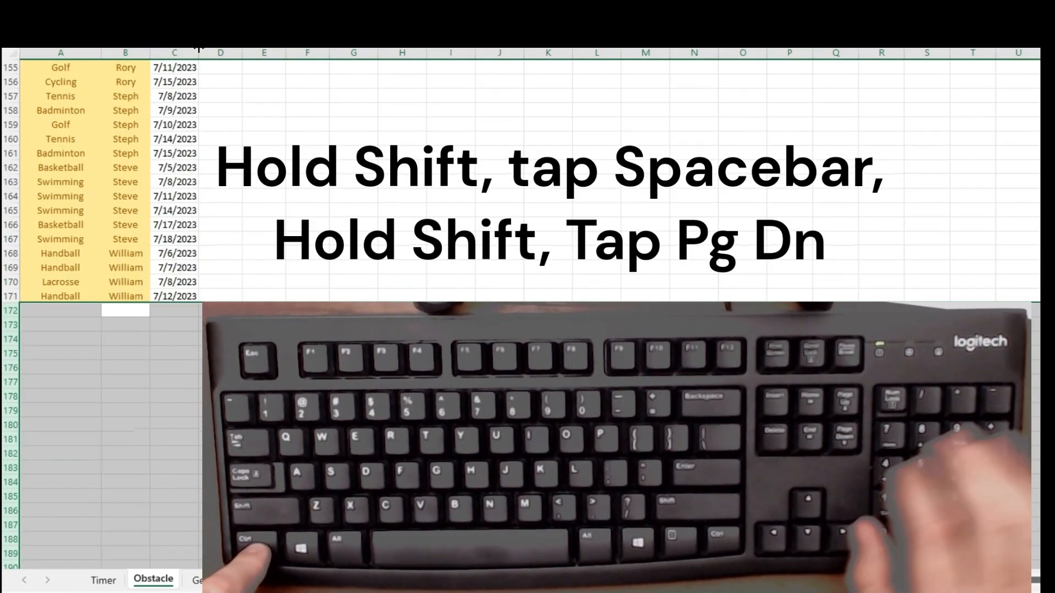
# - Count the counselor names in column B and add filters to the Activity, Counselor and Date headers
pyautogui.hotkey('ctrl', 'shift', 'Up')
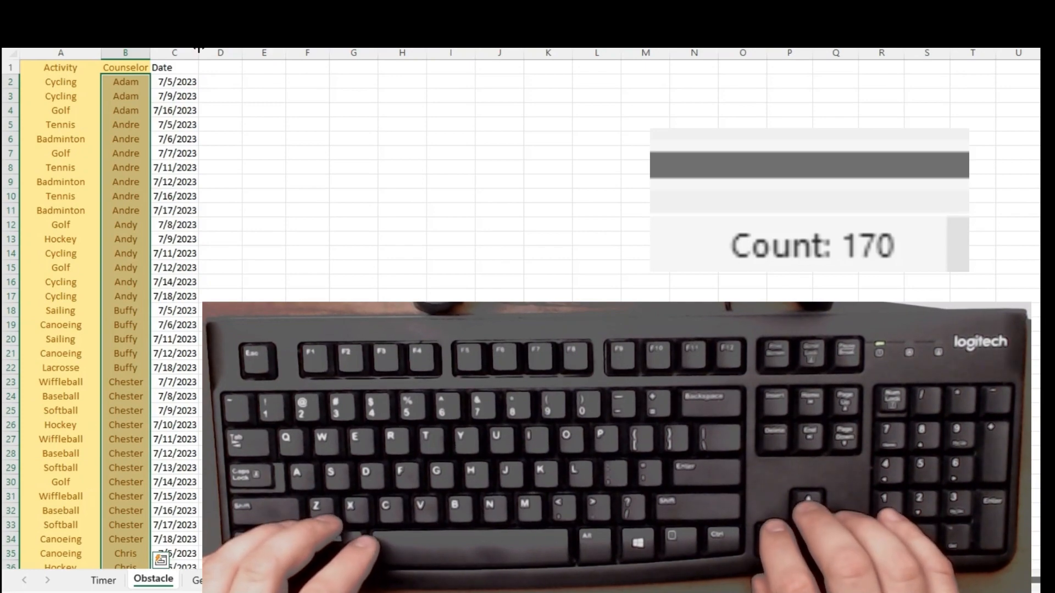
pyautogui.hotkey('ctrl', 'Up')
pyautogui.press('Left')
pyautogui.hotkey('ctrl', 'shift', 'Right')
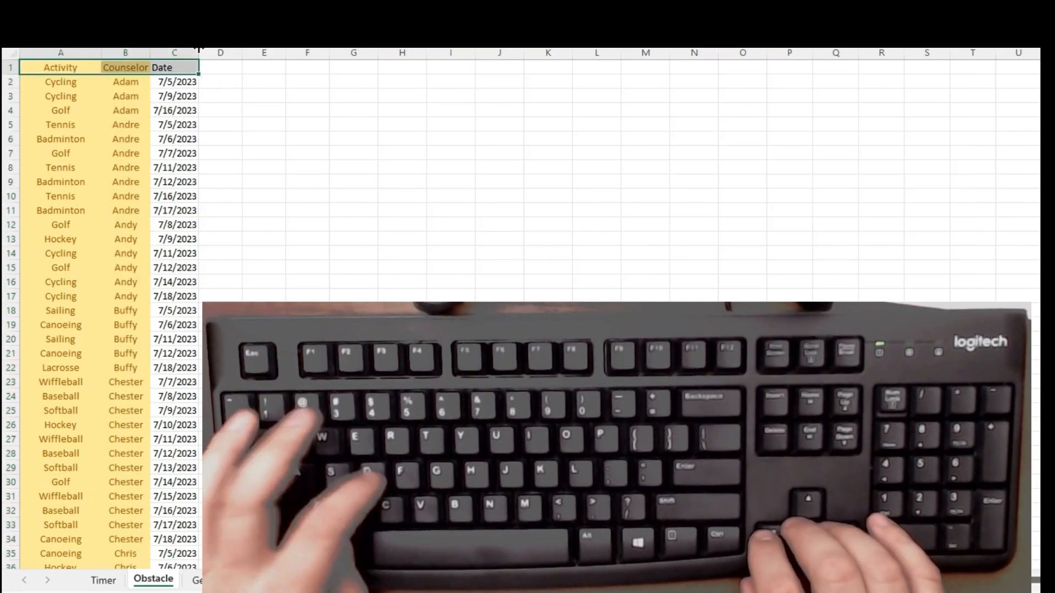
pyautogui.hotkey('ctrl', 'shift', 'l')
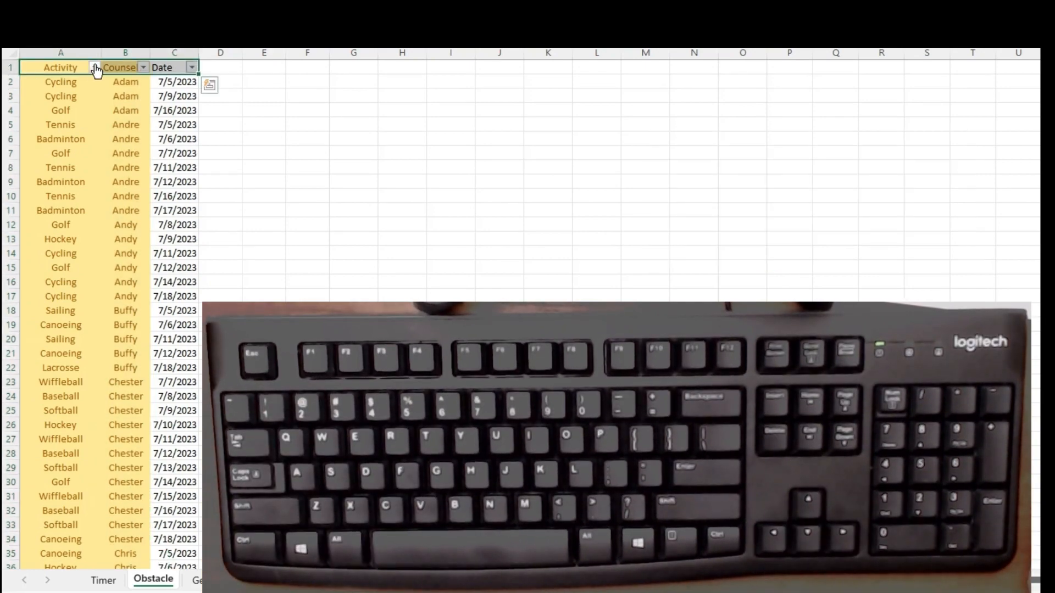
# - Filter the Activity column to show only Archery
pyautogui.click(95, 68)
pyautogui.click(43, 248)
pyautogui.click(101, 367)
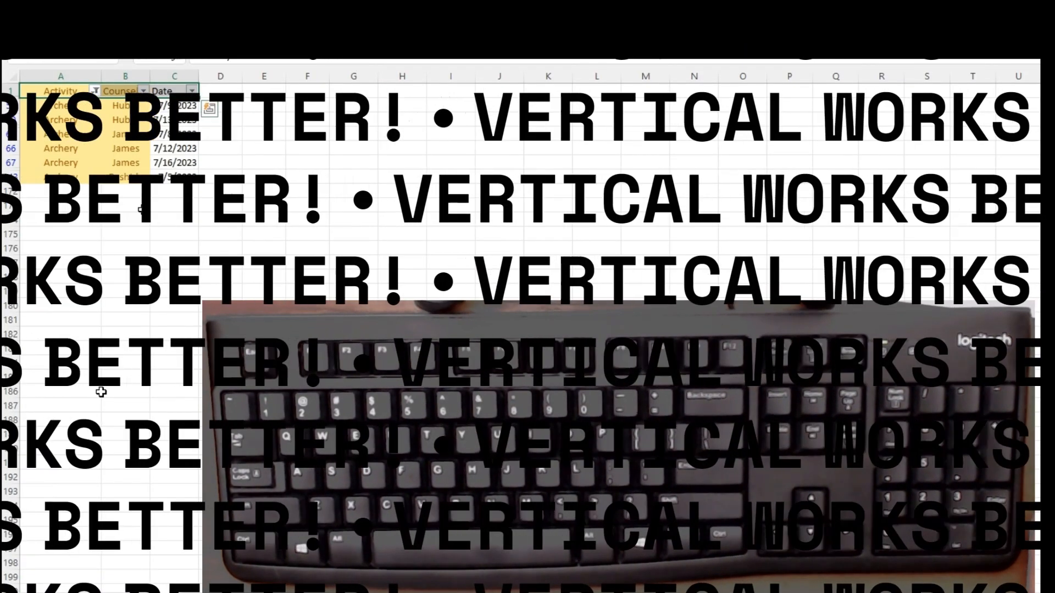
# - Stop the timer with an x in cell B8 of the Timer sheet and close the workbook without saving
pyautogui.hotkey('ctrl', 'pageup')
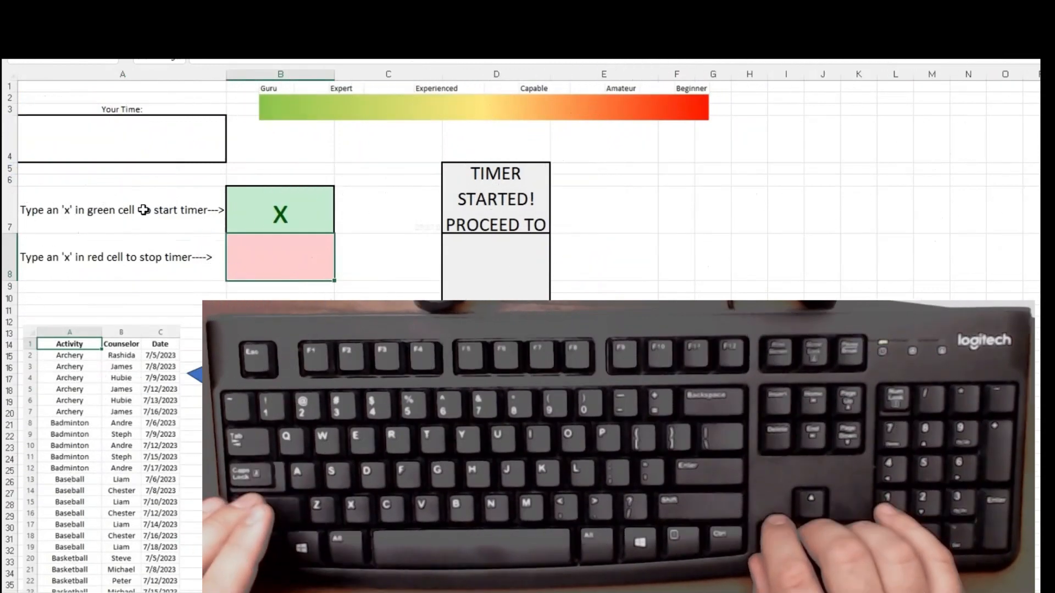
pyautogui.write('x')
pyautogui.press('Return')
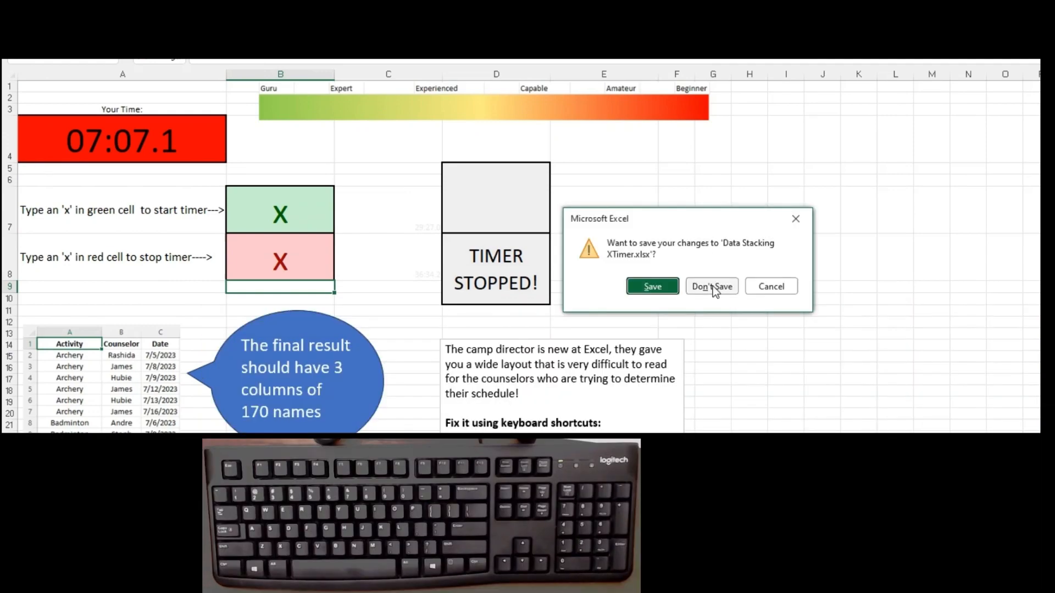
pyautogui.click(712, 286)
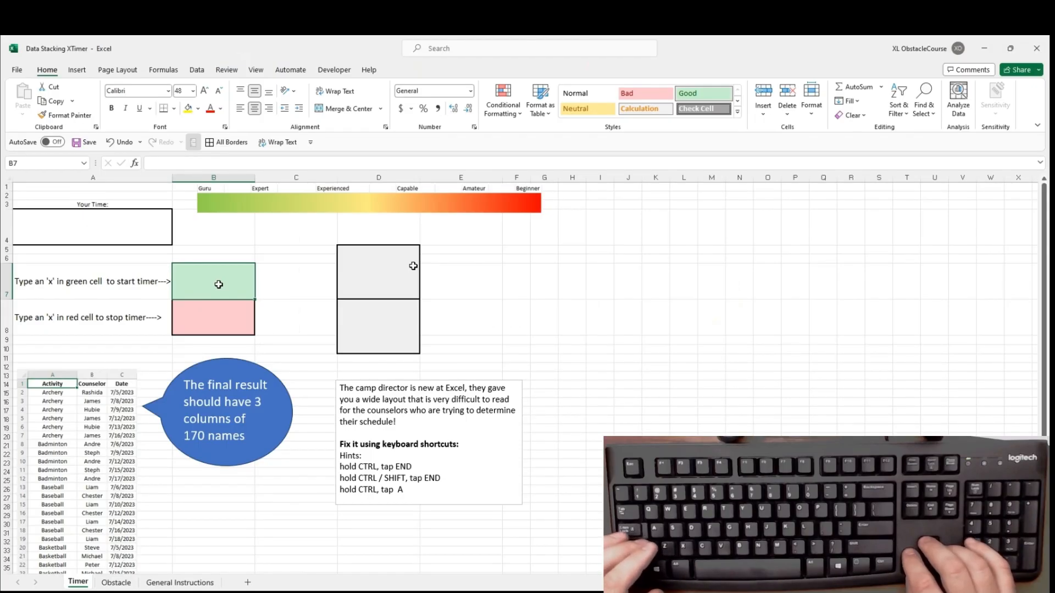
# - Start the timer with an x in cell B7 of the Timer sheet and open the Obstacle sheet
pyautogui.write('x')
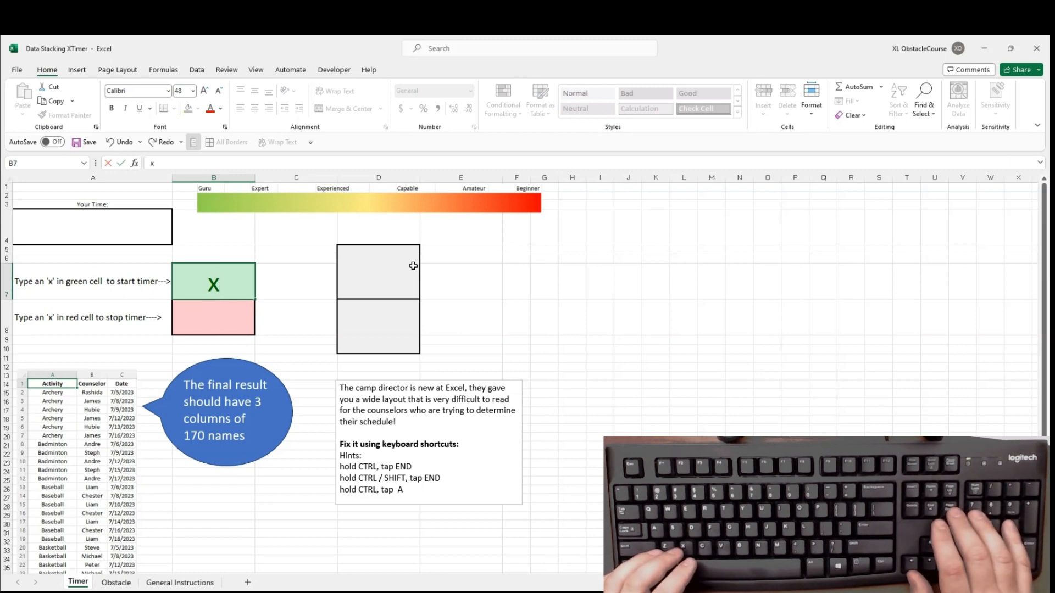
pyautogui.press('Return')
pyautogui.hotkey('ctrl', 'pagedown')
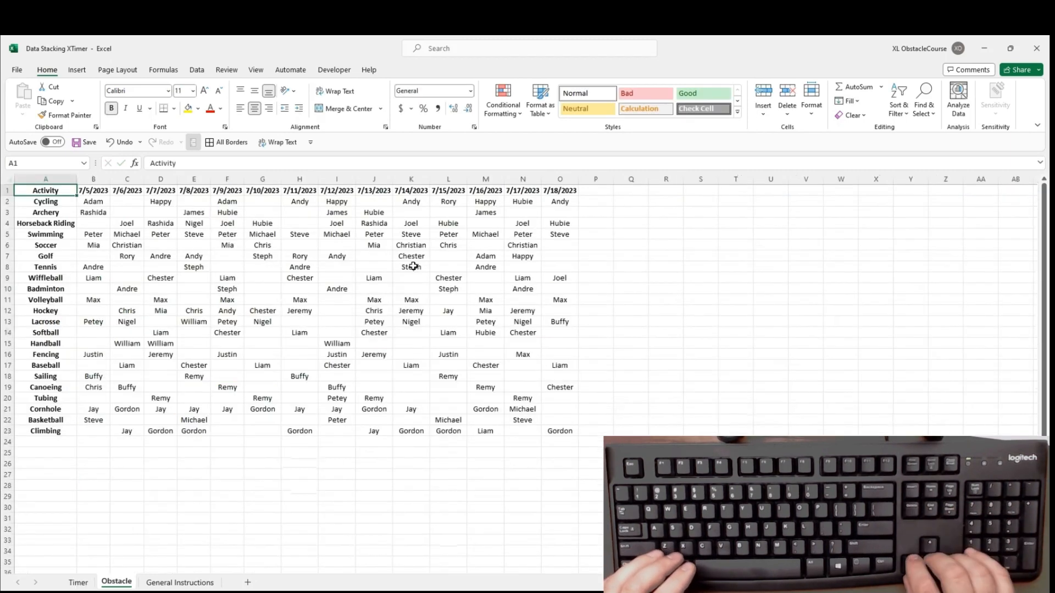
# - Apply the Neutral cell style to the whole schedule, A1:O23
pyautogui.hotkey('ctrl', 'shift', 'Down')
pyautogui.hotkey('ctrl', 'shift', 'Right')
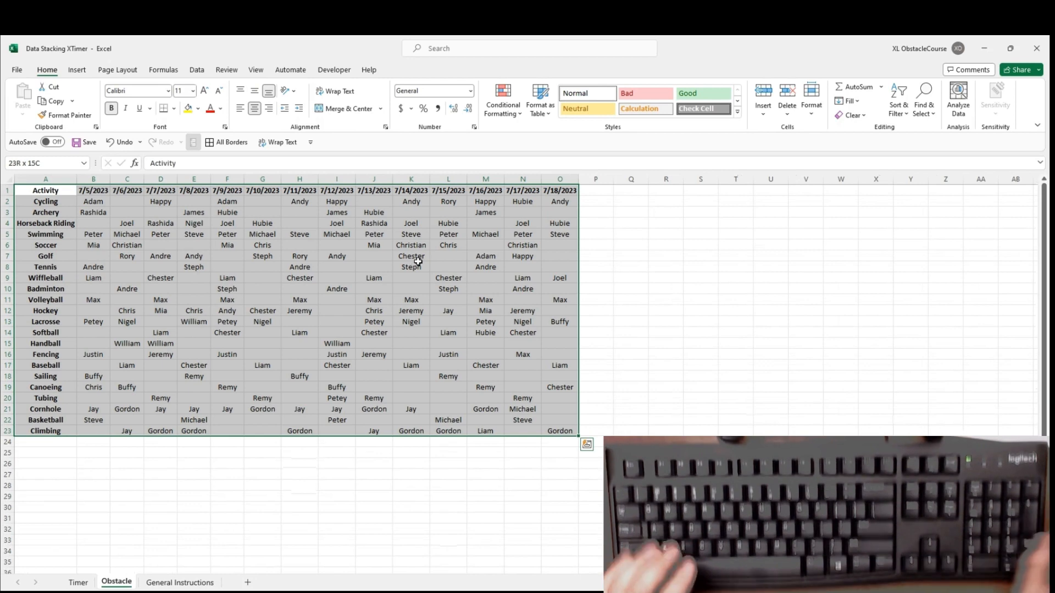
pyautogui.click(605, 114)
# - Move the date columns from 7/6/2023 on, C1:O23, below the first block, starting at B24
pyautogui.press('Right')
pyautogui.press('Right')
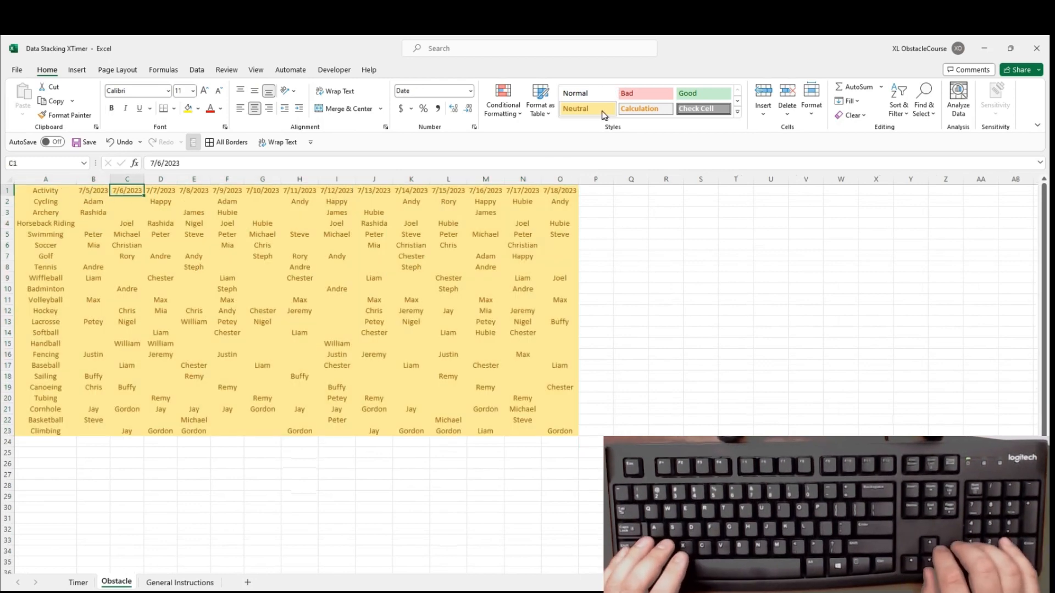
pyautogui.hotkey('ctrl', 'shift', 'End')
pyautogui.hotkey('ctrl', 'c')
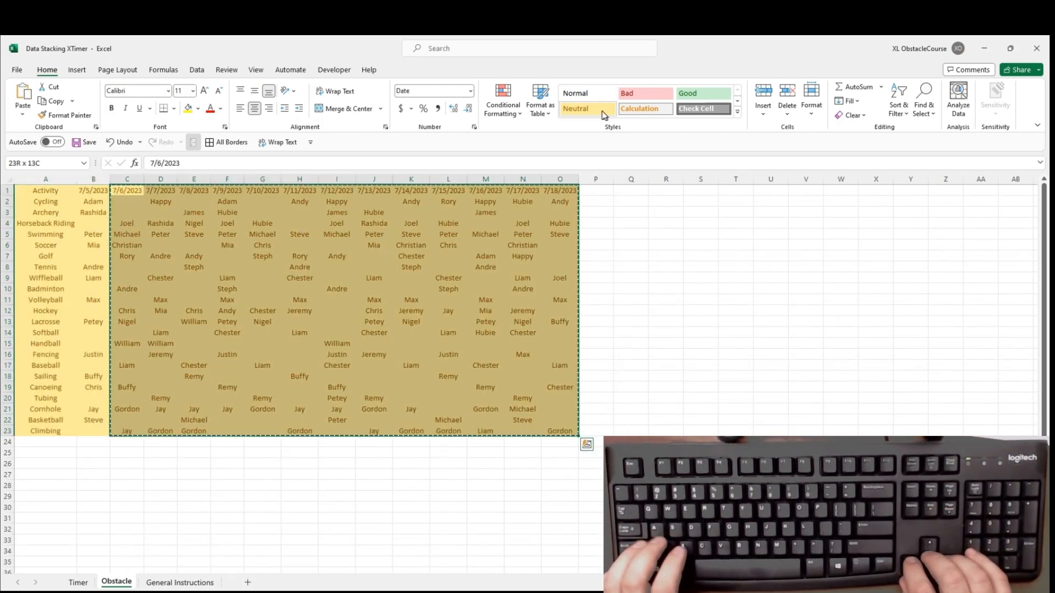
pyautogui.hotkey('ctrl', 'End')
pyautogui.press('Down')
pyautogui.press('Home')
pyautogui.press('Right')
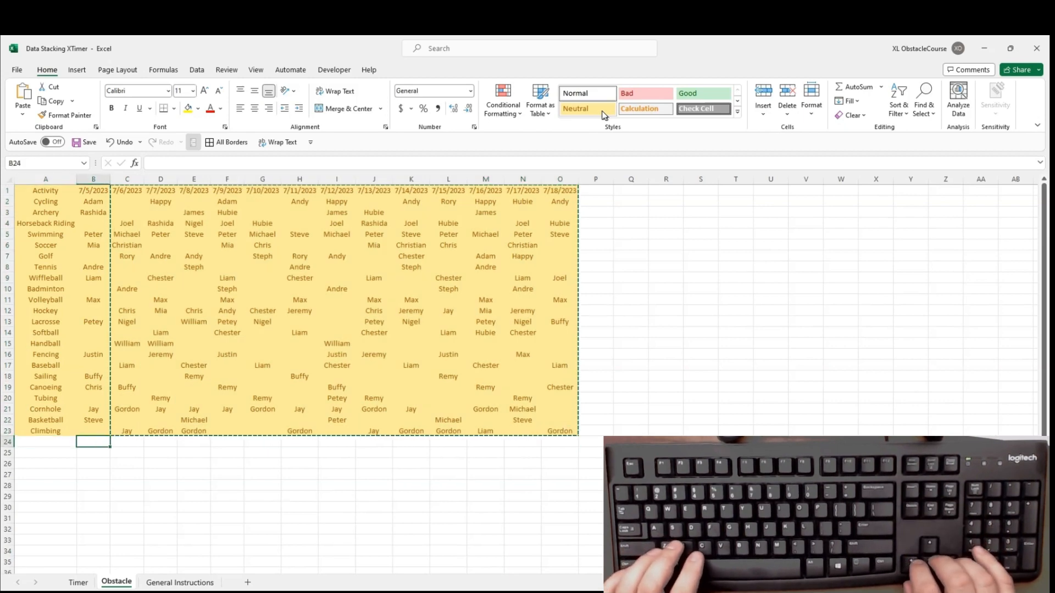
pyautogui.hotkey('ctrl', 'v')
# - Move the date columns from 7/7/2023 on, C24:O46, to the next free rows, starting at B47
pyautogui.press('Right')
pyautogui.hotkey('ctrl', 'shift', 'End')
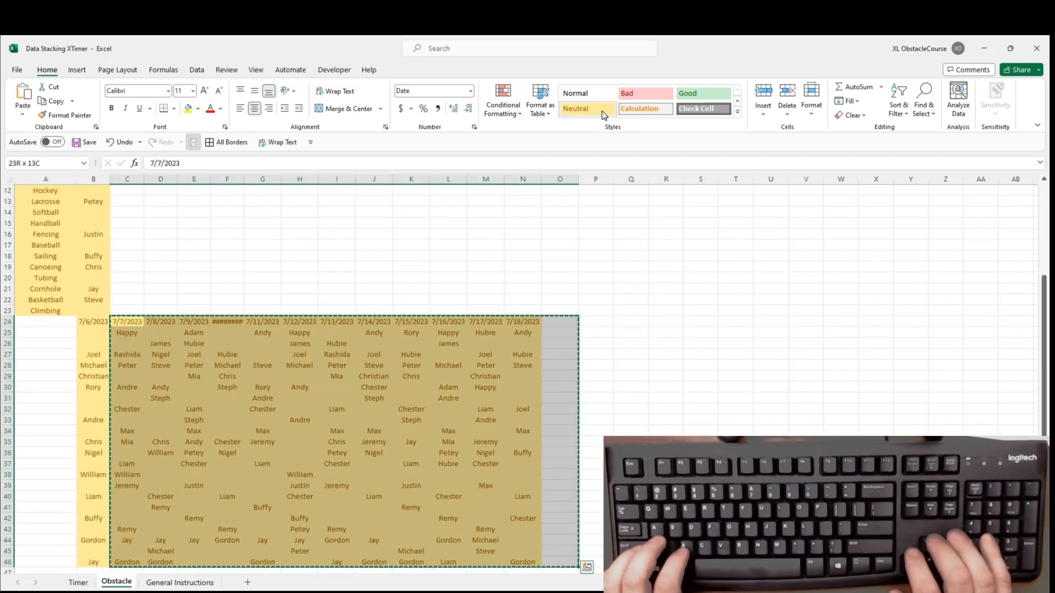
pyautogui.hotkey('ctrl', 'x')
pyautogui.hotkey('ctrl', 'End')
pyautogui.press('Down')
pyautogui.press('Home')
pyautogui.press('Right')
pyautogui.hotkey('ctrl', 'v')
# - Move the date columns from 7/8/2023 on, C47:O69, to the next free rows, starting at B70
pyautogui.press('Right')
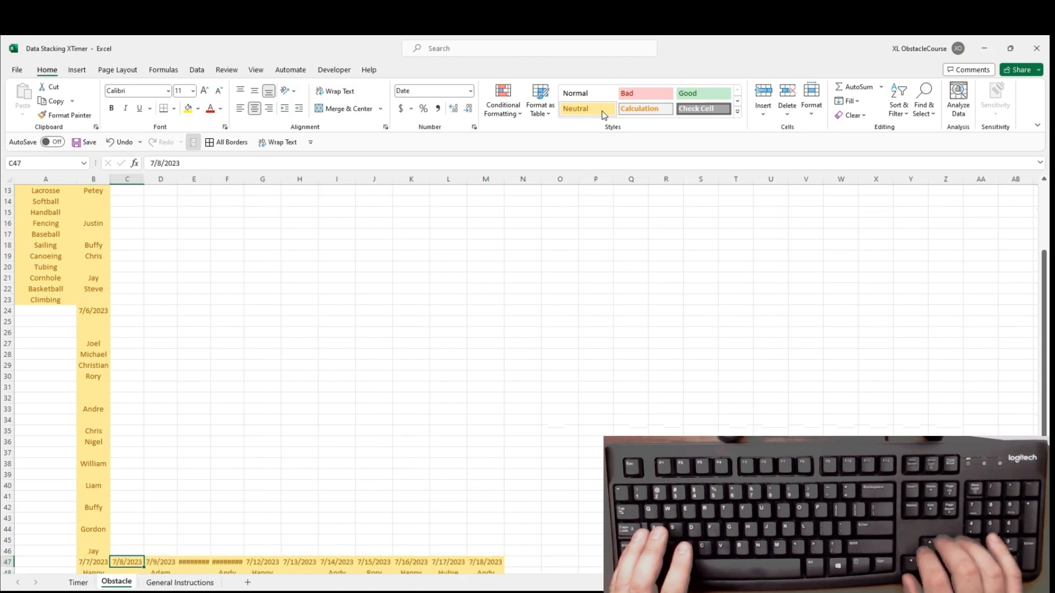
pyautogui.hotkey('ctrl', 'shift', 'End')
pyautogui.hotkey('ctrl', 'x')
pyautogui.hotkey('ctrl', 'End')
pyautogui.press('Down')
pyautogui.press('Home')
pyautogui.press('Right')
pyautogui.hotkey('ctrl', 'v')
# - Move the date columns from 7/9/2023 on, C70:O92, to the next free rows, starting at B93
pyautogui.press('Right')
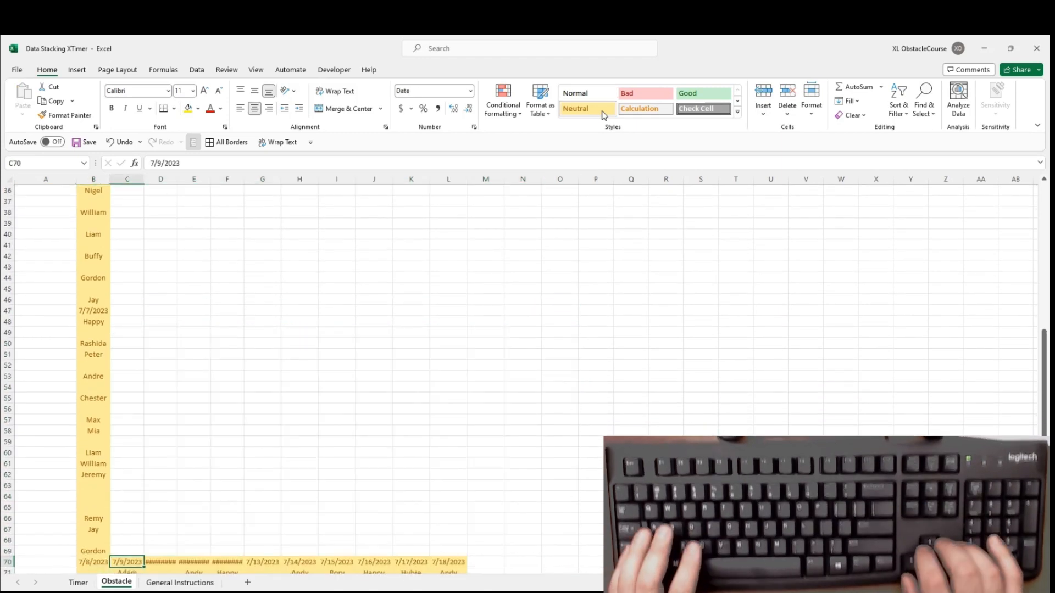
pyautogui.hotkey('ctrl', 'shift', 'End')
pyautogui.hotkey('ctrl', 'x')
pyautogui.hotkey('ctrl', 'End')
pyautogui.press('Down')
pyautogui.press('Home')
pyautogui.press('Right')
pyautogui.hotkey('ctrl', 'v')
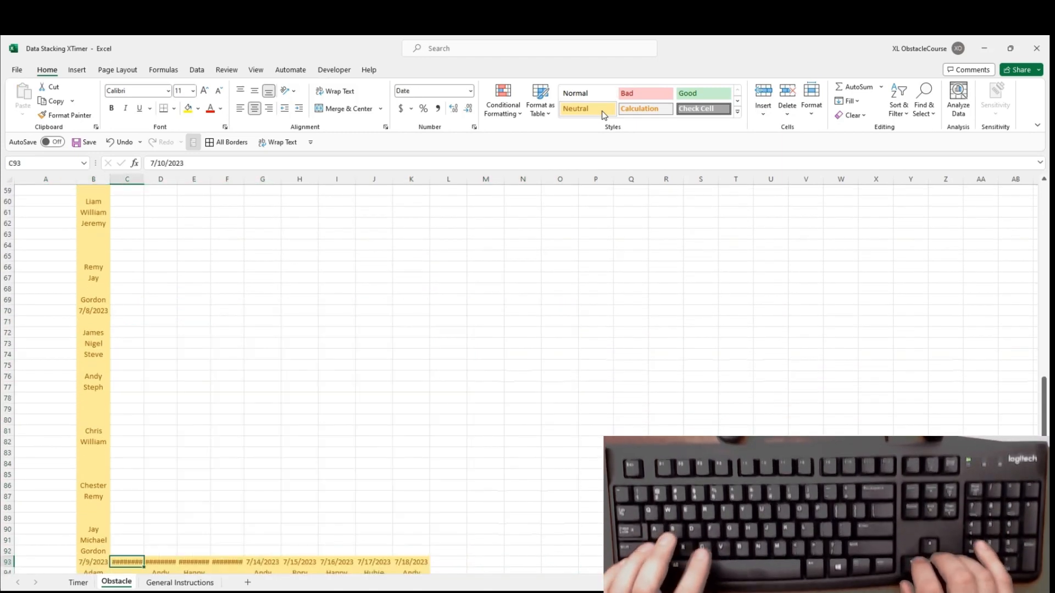
# - Move the date columns from 7/10/2023 on, C93:O115, to the next free rows, starting at B116
pyautogui.press('Right')
pyautogui.hotkey('ctrl', 'shift', 'End')
pyautogui.hotkey('ctrl', 'x')
pyautogui.press('Down')
pyautogui.press('Down')
pyautogui.press('Down')
pyautogui.hotkey('ctrl', 'End')
pyautogui.press('Down')
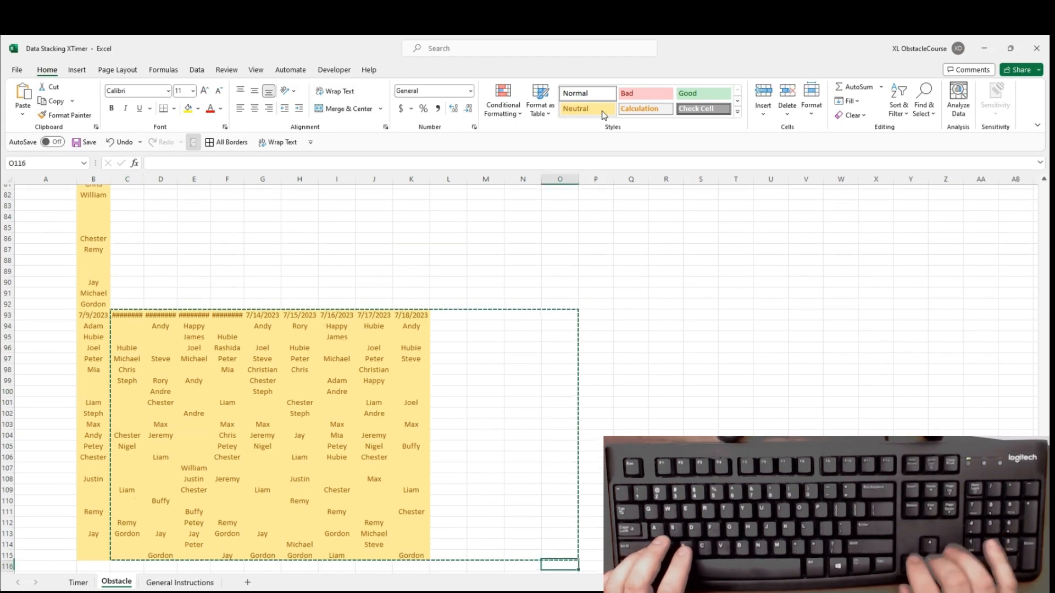
# - Move the date columns from 7/11/2023 on, C116:O138, to the next free rows, starting at B139
pyautogui.hotkey('ctrl', 'shift', 'End')
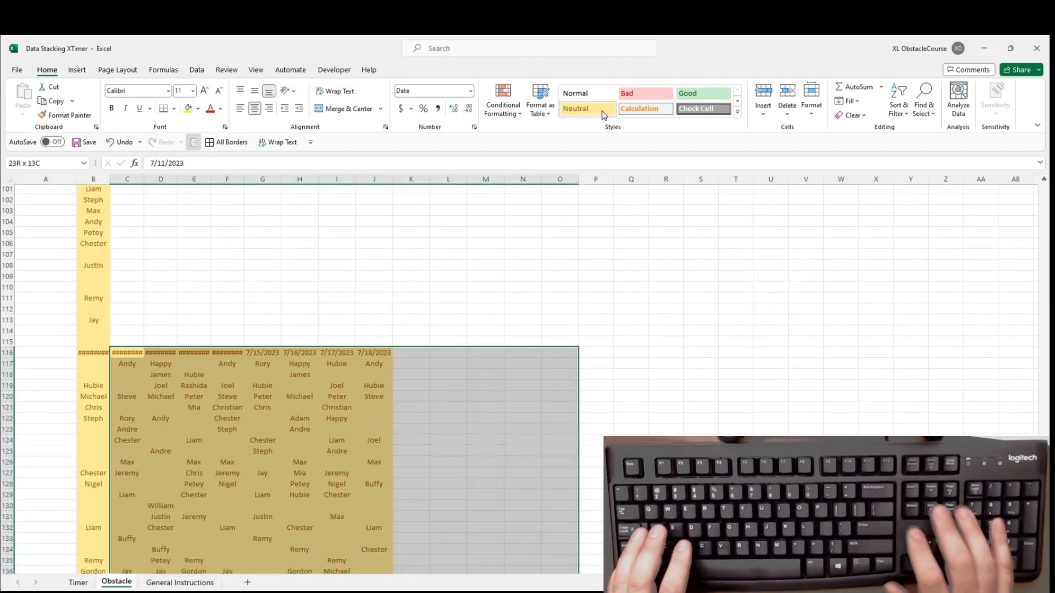
pyautogui.hotkey('ctrl', 'x')
pyautogui.hotkey('ctrl', 'End')
pyautogui.press('Down')
pyautogui.press('Home')
# - Move the date columns from 7/12/2023 on, C139:O161, to the next free rows, starting at B162
pyautogui.hotkey('ctrl', 'shift', 'End')
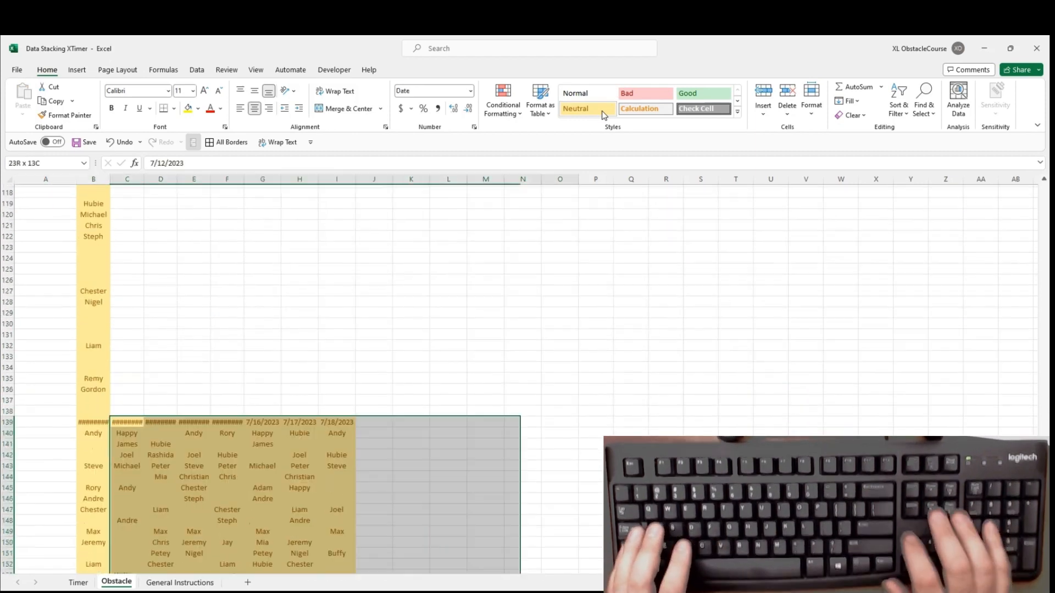
pyautogui.hotkey('ctrl', 'x')
pyautogui.hotkey('ctrl', 'End')
pyautogui.press('Down')
pyautogui.press('Home')
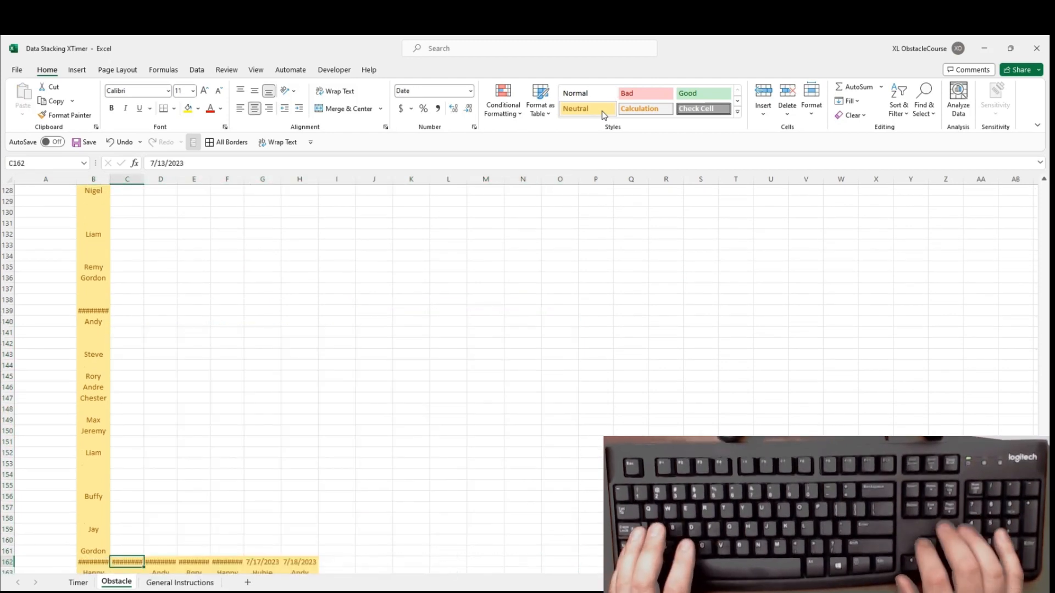
# - Move the date columns from 7/13/2023 on, C162:O184, to the next free rows, starting at B185
pyautogui.hotkey('ctrl', 'shift', 'End')
pyautogui.hotkey('ctrl', 'x')
pyautogui.hotkey('ctrl', 'End')
pyautogui.hotkey('ctrl', 'v')
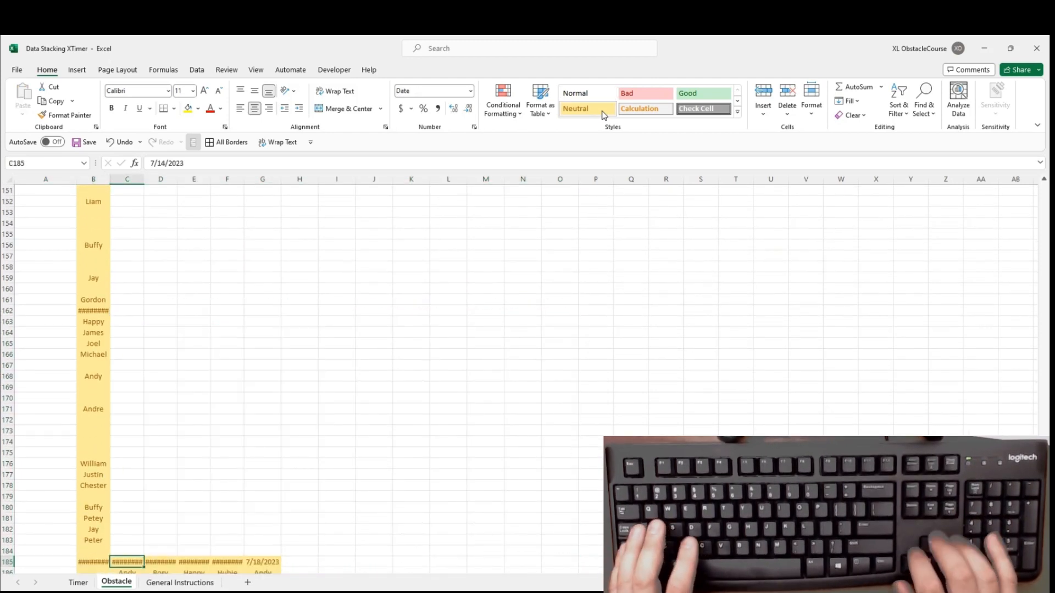
# - Move the date columns from 7/14/2023 on, C185:O207, to the next free rows, starting at B208
pyautogui.hotkey('ctrl', 'shift', 'End')
pyautogui.hotkey('ctrl', 'x')
pyautogui.hotkey('ctrl', 'End')
pyautogui.press('Down')
pyautogui.press('Right')
pyautogui.hotkey('ctrl', 'v')
pyautogui.press('Right')
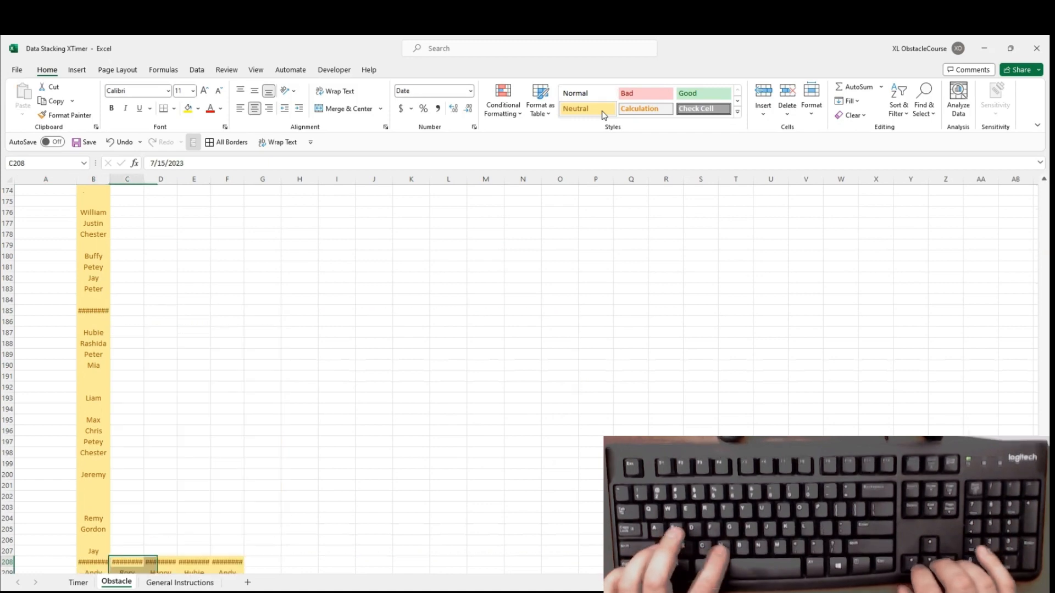
# - Move the date columns from 7/15/2023 on, C208:O230, to the next free rows, starting at B231
pyautogui.hotkey('ctrl', 'shift', 'End')
pyautogui.hotkey('ctrl', 'x')
pyautogui.press('Down')
pyautogui.hotkey('ctrl', 'End')
pyautogui.press('Down')
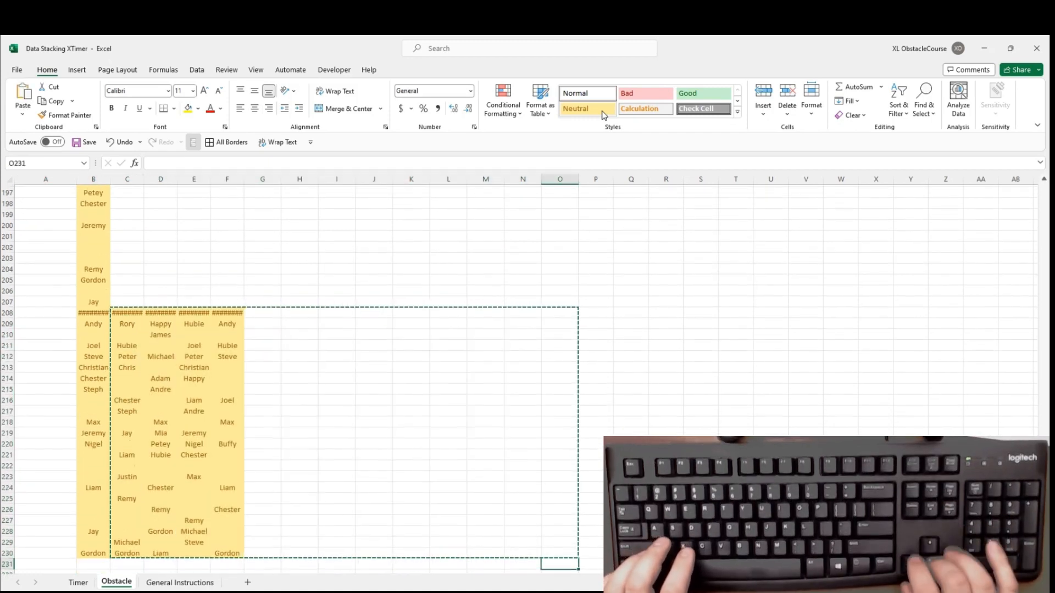
pyautogui.hotkey('ctrl', 'Left')
pyautogui.press('Right')
pyautogui.hotkey('ctrl', 'v')
# - Move the date columns from 7/16/2023 on, C231:O253, to the next free rows, starting at B254
pyautogui.press('Right')
pyautogui.hotkey('ctrl', 'shift', 'End')
pyautogui.hotkey('ctrl', 'x')
pyautogui.hotkey('ctrl', 'End')
pyautogui.press('Down')
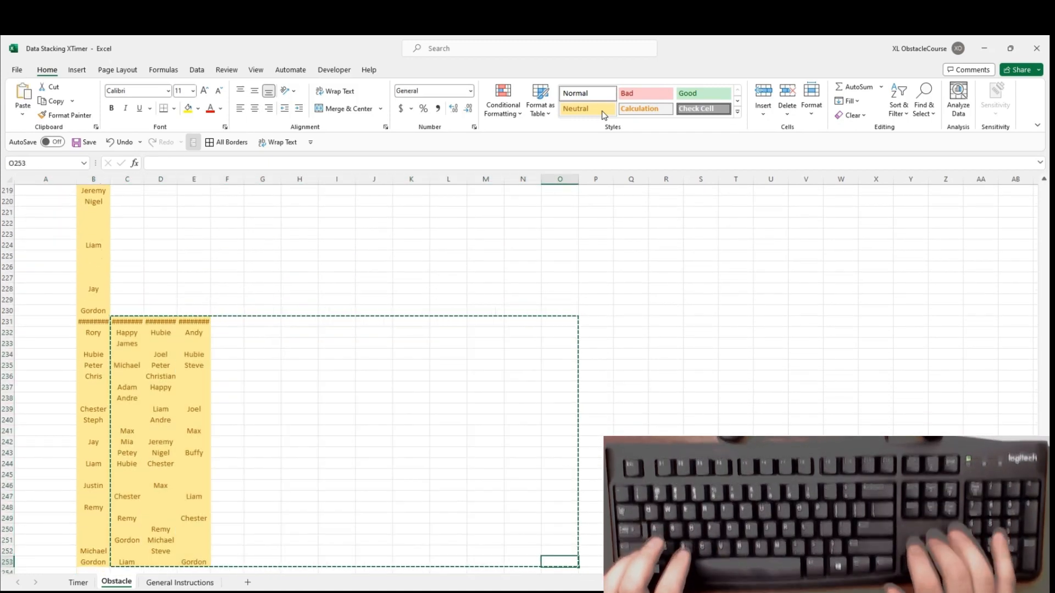
pyautogui.hotkey('ctrl', 'Left')
pyautogui.press('Right')
pyautogui.hotkey('ctrl', 'v')
# - Move the date columns from 7/17/2023 on, C254:O276, to the next free rows, starting at B277
pyautogui.press('Right')
pyautogui.hotkey('ctrl', 'shift', 'End')
pyautogui.hotkey('ctrl', 'x')
pyautogui.hotkey('ctrl', 'End')
pyautogui.press('Down')
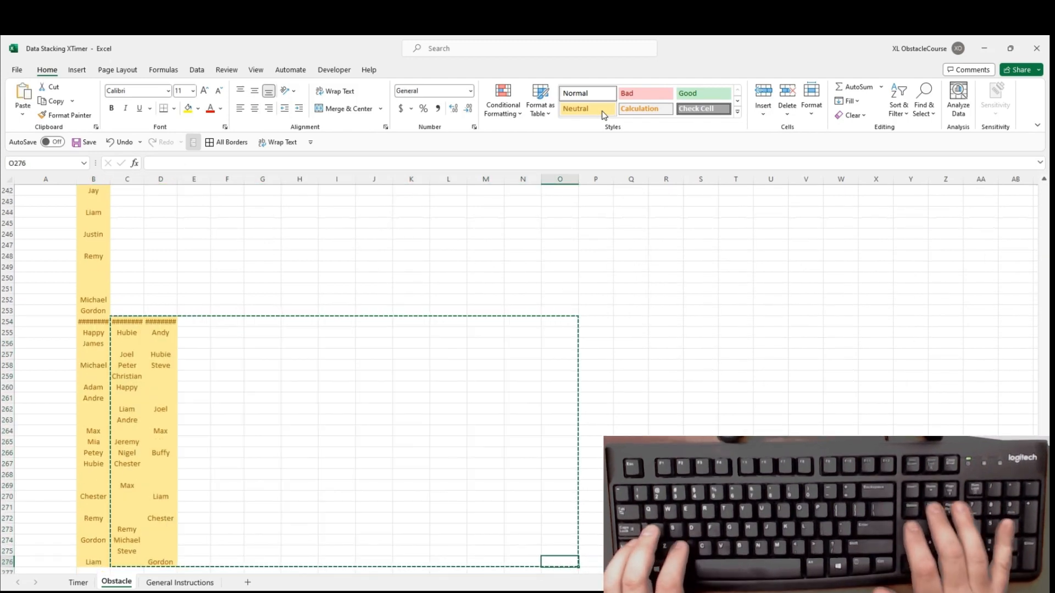
pyautogui.hotkey('ctrl', 'Left')
pyautogui.hotkey('ctrl', 'v')
# - Move the last date column, 7/18/2023, C277:O299, to the next free rows, starting at B300
pyautogui.press('Right')
pyautogui.hotkey('ctrl', 'shift', 'End')
pyautogui.hotkey('ctrl', 'x')
pyautogui.hotkey('ctrl', 'End')
pyautogui.press('Down')
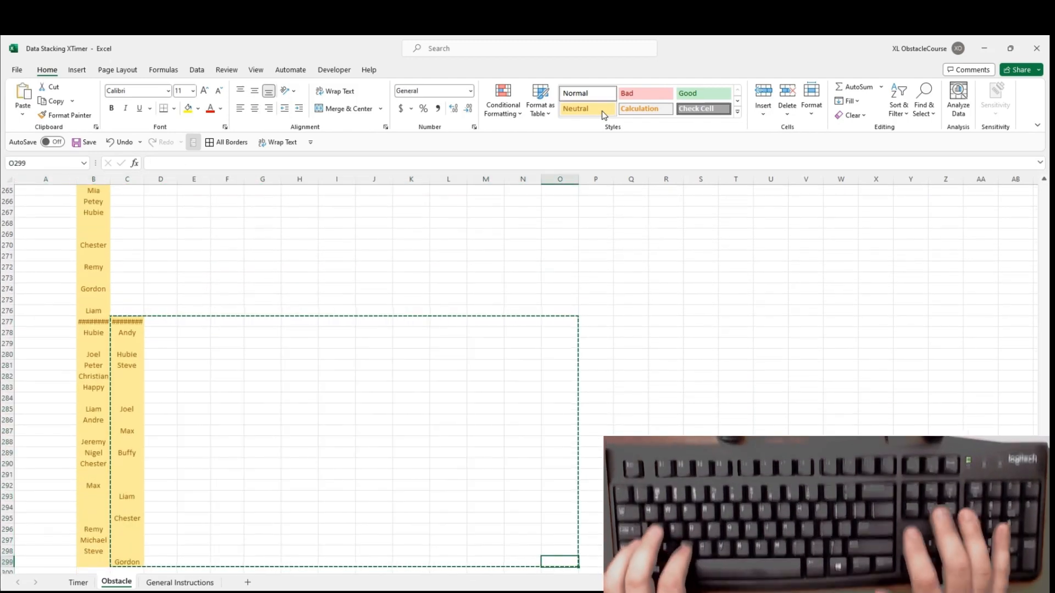
pyautogui.hotkey('ctrl', 'Left')
pyautogui.press('Right')
pyautogui.hotkey('ctrl', 'v')
# - Copy the activity list A1:A23 into the empty cells directly below it, starting at A24
pyautogui.hotkey('ctrl', 'Home')
pyautogui.hotkey('ctrl', 'shift', 'Down')
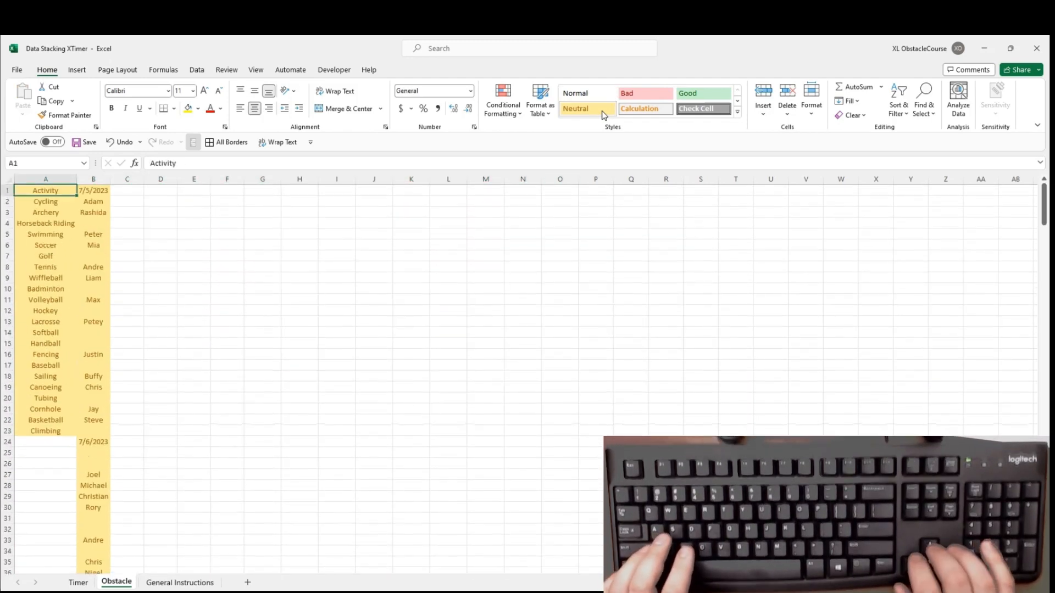
pyautogui.hotkey('ctrl', 'x')
pyautogui.hotkey('ctrl', 'Down')
pyautogui.press('Down')
pyautogui.hotkey('ctrl', 'v')
# - Copy the doubled activity list A1:A46 below itself, starting at A47
pyautogui.hotkey('ctrl', 'Home')
pyautogui.hotkey('ctrl', 'shift', 'Down')
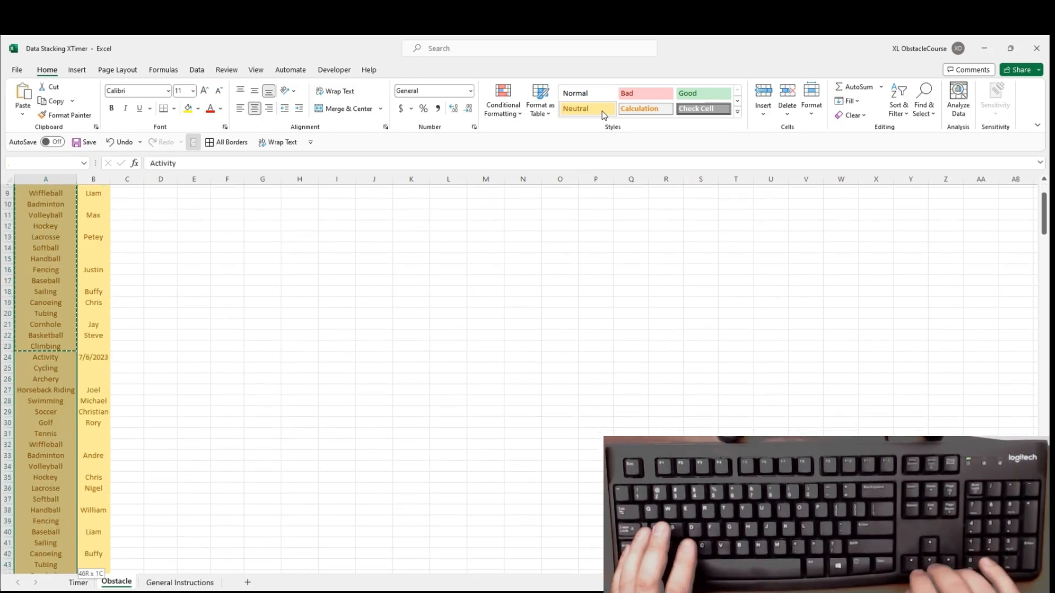
pyautogui.hotkey('ctrl', 'c')
pyautogui.hotkey('ctrl', 'Down')
pyautogui.press('Down')
pyautogui.hotkey('ctrl', 'v')
# - Copy the activity list A1:A92 below itself, starting at A93
pyautogui.hotkey('ctrl', 'Home')
pyautogui.hotkey('ctrl', 'shift', 'Down')
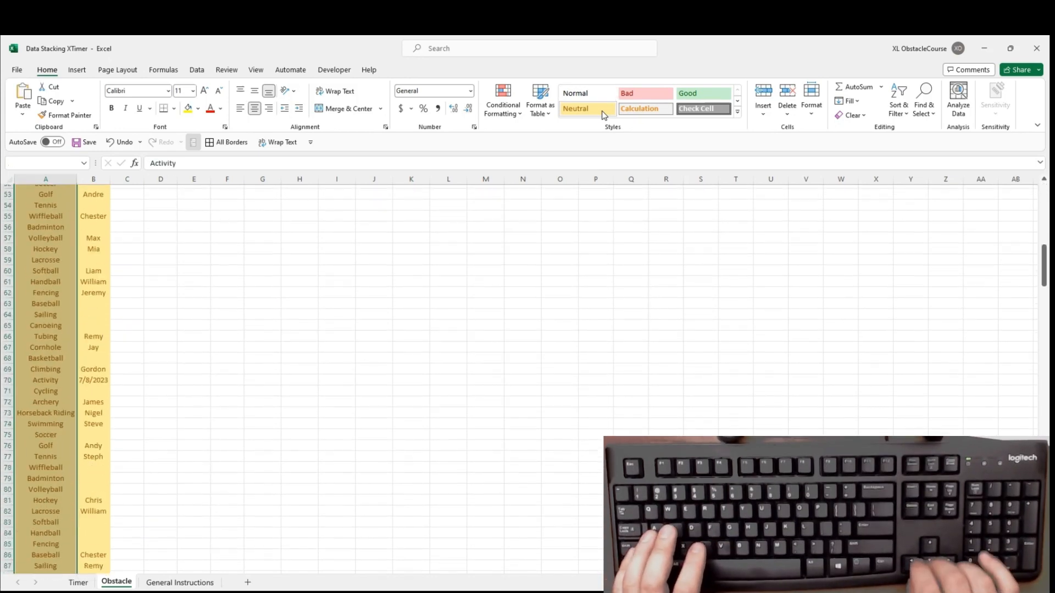
pyautogui.hotkey('ctrl', 'c')
pyautogui.hotkey('ctrl', 'Down')
pyautogui.press('Down')
pyautogui.hotkey('ctrl', 'v')
# - Copy the activity list A1:A184 below itself, starting at A185, so it extends past the last counselor row
pyautogui.hotkey('ctrl', 'Home')
pyautogui.hotkey('ctrl', 'shift', 'Down')
pyautogui.hotkey('ctrl', 'c')
pyautogui.hotkey('ctrl', 'Down')
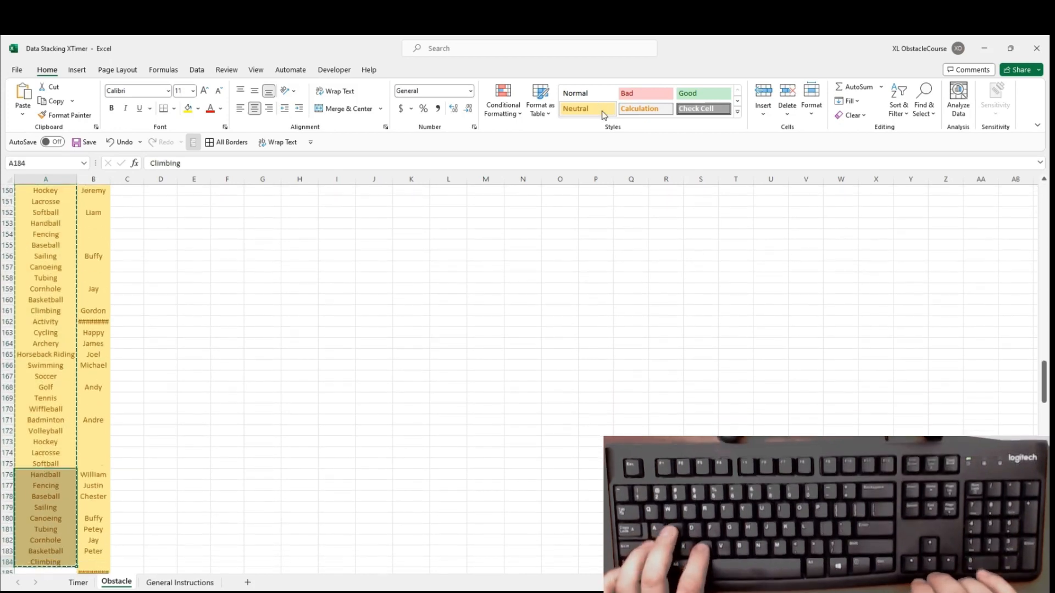
pyautogui.hotkey('ctrl', 'Down')
pyautogui.hotkey('ctrl', 'Up')
pyautogui.press('Down')
pyautogui.hotkey('ctrl', 'v')
pyautogui.hotkey('ctrl', 'Down')
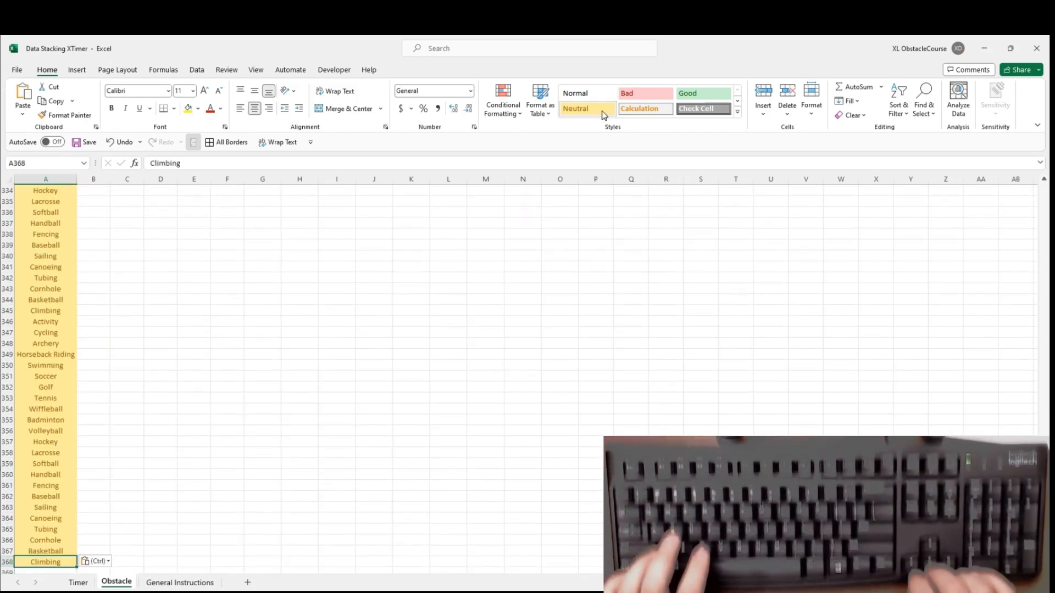
# - Delete all rows from row 323 down, removing the surplus activities below the stacked counselor data
pyautogui.hotkey('ctrl', 'Up')
pyautogui.press('Down')
pyautogui.hotkey('shift', 'space')
pyautogui.hotkey('ctrl', 'shift', 'Down')
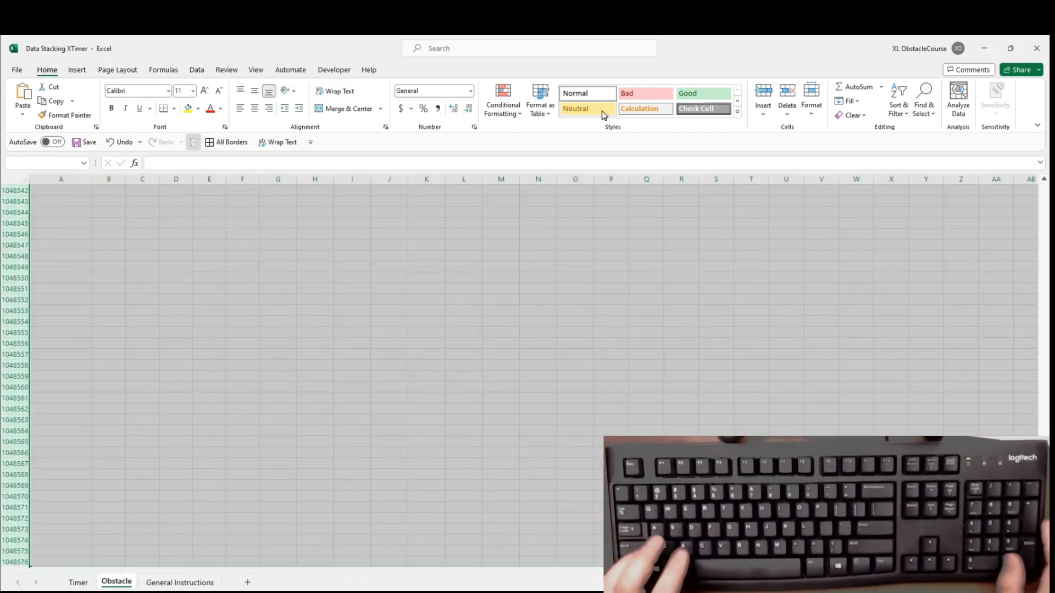
pyautogui.hotkey('ctrl', '-')
# - Enter =B1 in C1 and =C1 in C2, and fill the date down to C23
pyautogui.hotkey('ctrl', 'Up')
pyautogui.press('Right')
pyautogui.hotkey('ctrl', 'Up')
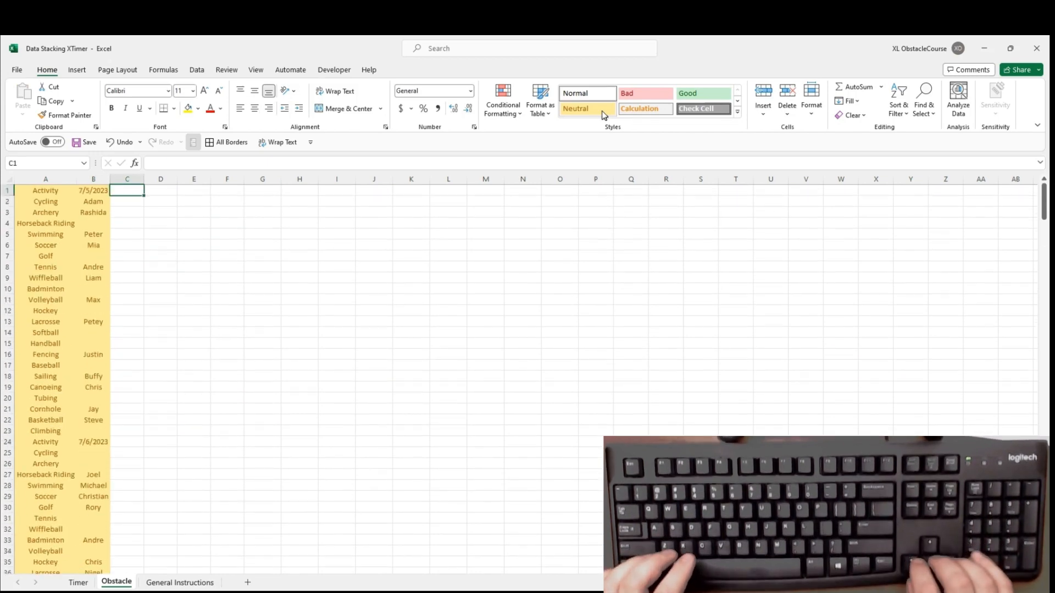
pyautogui.write('=')
pyautogui.press('Left')
pyautogui.press('Return')
pyautogui.write('=')
pyautogui.press('Up')
pyautogui.press('Return')
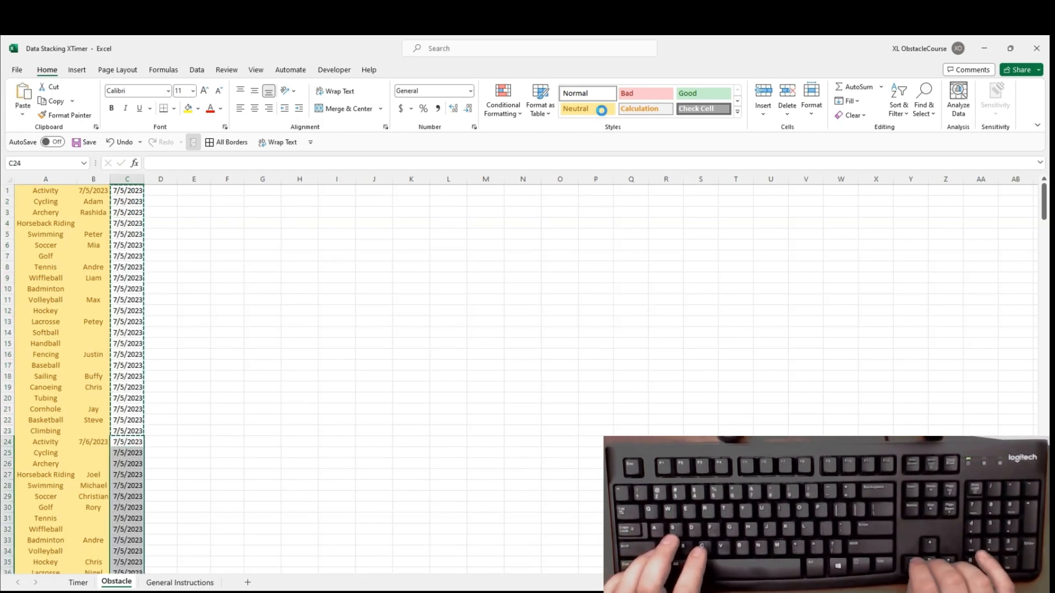
# - Copy the date formulas C1:C23 to the next block, starting at C24
pyautogui.hotkey('ctrl', 'shift', 'Down')
pyautogui.hotkey('ctrl', 'c')
pyautogui.hotkey('ctrl', 'Down')
pyautogui.press('Down')
pyautogui.hotkey('ctrl', 'v')
# - Copy the date formulas C1:C46 below themselves, starting at C47
pyautogui.hotkey('ctrl', 'Up')
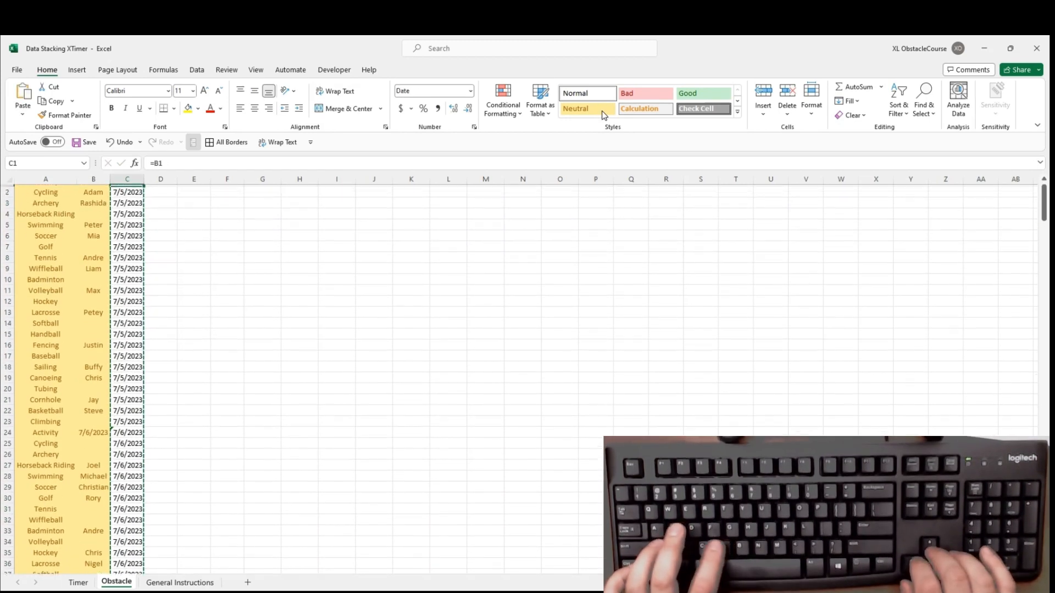
pyautogui.hotkey('ctrl', 'shift', 'Down')
pyautogui.hotkey('ctrl', 'c')
pyautogui.hotkey('ctrl', 'Down')
pyautogui.press('Down')
pyautogui.hotkey('ctrl', 'v')
# - Copy the date formulas C1:C92 below themselves, starting at C93
pyautogui.hotkey('ctrl', 'Up')
pyautogui.hotkey('ctrl', 'shift', 'Down')
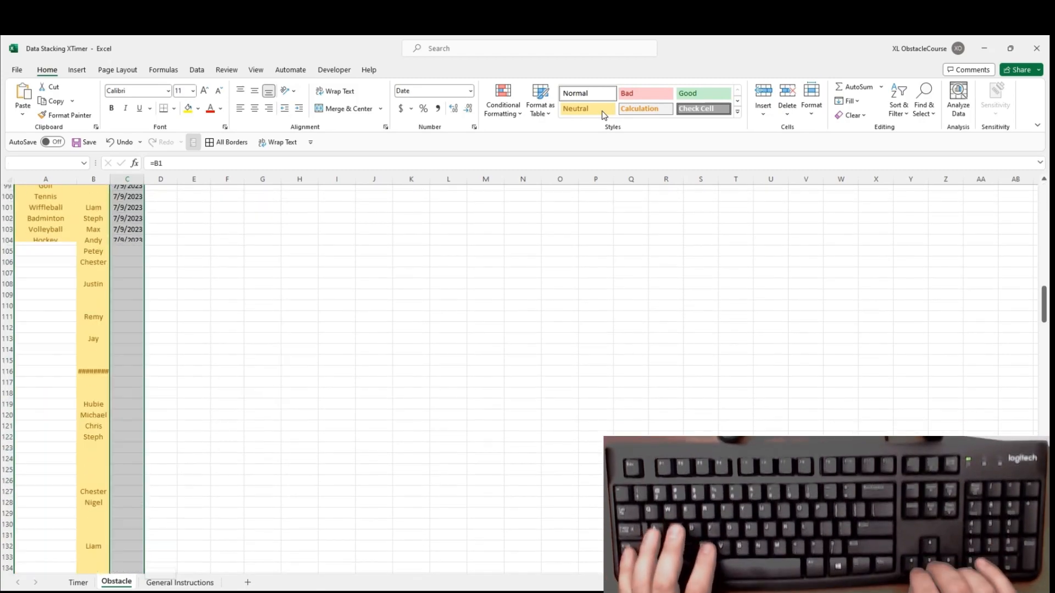
pyautogui.hotkey('ctrl', 'c')
pyautogui.hotkey('ctrl', 'Down')
pyautogui.press('Down')
pyautogui.hotkey('ctrl', 'v')
# - Copy the date formulas C1:C184 below themselves, starting at C185
pyautogui.hotkey('ctrl', 'Up')
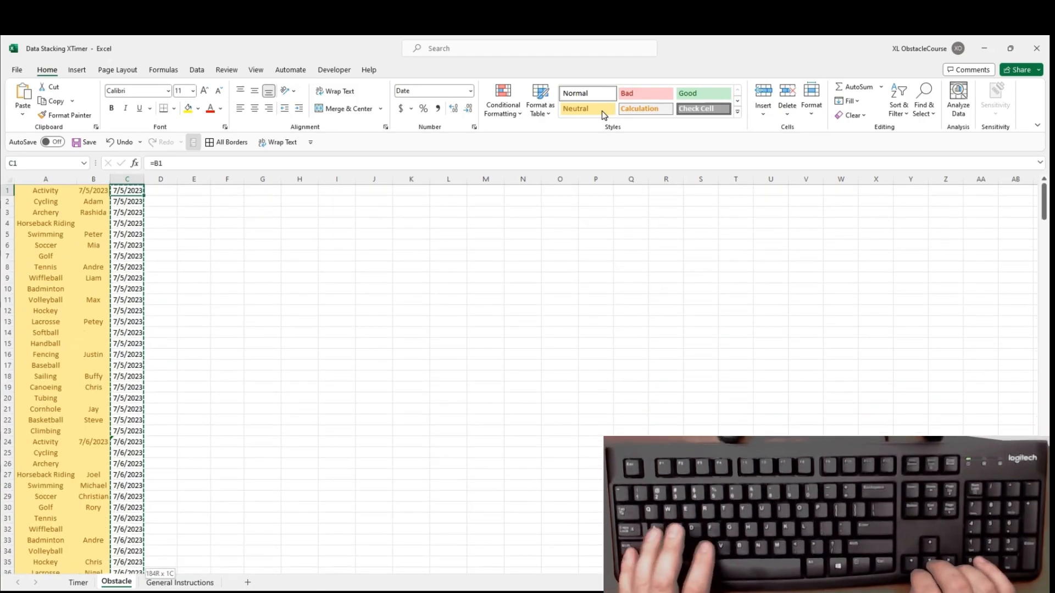
pyautogui.hotkey('ctrl', 'shift', 'Down')
pyautogui.hotkey('ctrl', 'c')
pyautogui.hotkey('ctrl', 'Down')
# - Delete all rows from row 323 down, removing the surplus date formulas below the last activity
pyautogui.press('Left')
pyautogui.press('Left')
pyautogui.hotkey('ctrl', 'Up')
pyautogui.press('Down')
pyautogui.hotkey('shift', 'space')
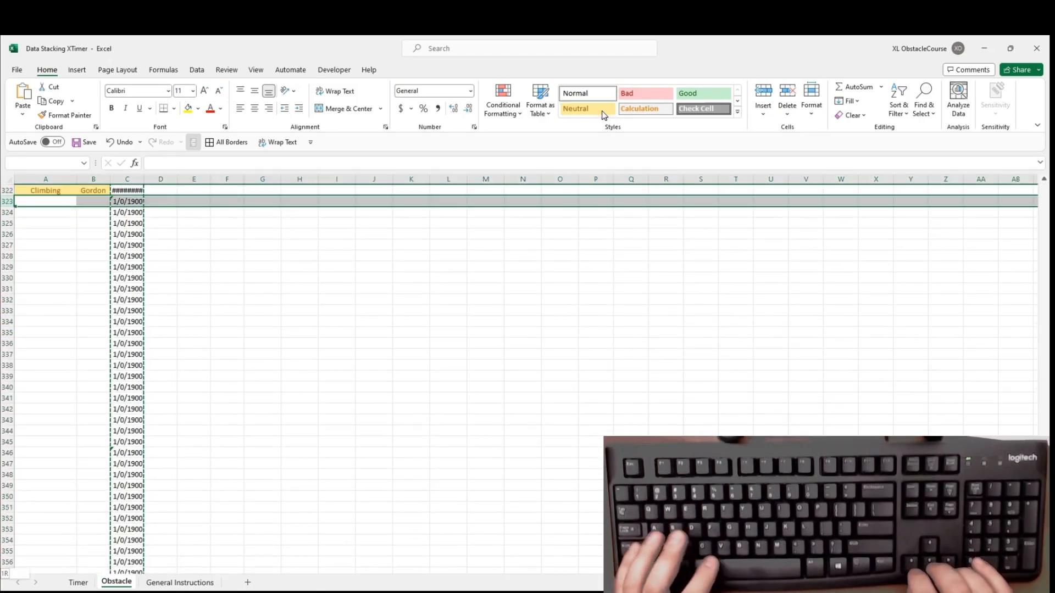
pyautogui.hotkey('ctrl', 'shift', 'Down')
pyautogui.hotkey('ctrl', '-')
# - Replace the formulas in the stacked range A1:C322 with their values by copying and pasting values in place
pyautogui.hotkey('ctrl', 'Up')
pyautogui.hotkey('ctrl', 'Up')
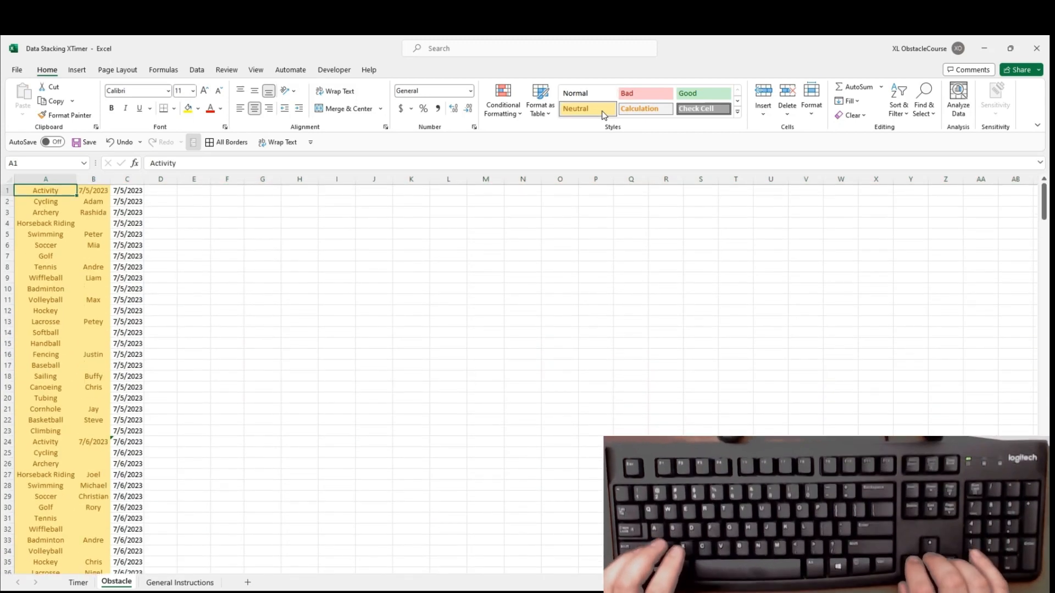
pyautogui.hotkey('ctrl', 'shift', 'Right')
pyautogui.hotkey('ctrl', 'shift', 'Down')
pyautogui.hotkey('shift', 'F10')
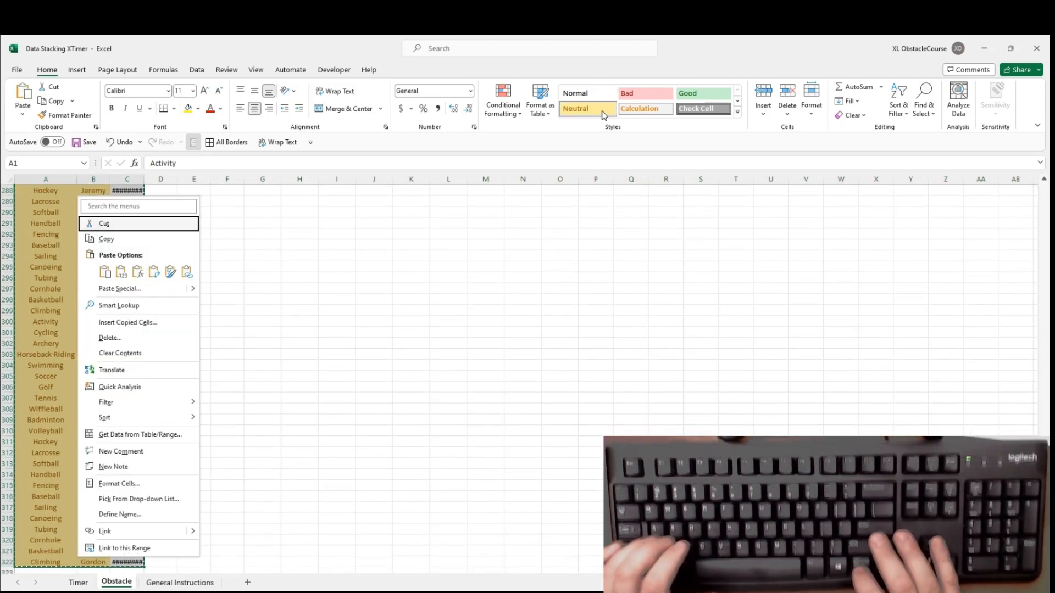
pyautogui.press('c')
pyautogui.hotkey('shift', 'F10')
pyautogui.press('v')
# - Sort the stacked data by the counselor column, column B, in A to Z order
pyautogui.hotkey('alt', 'd')
pyautogui.press('s')
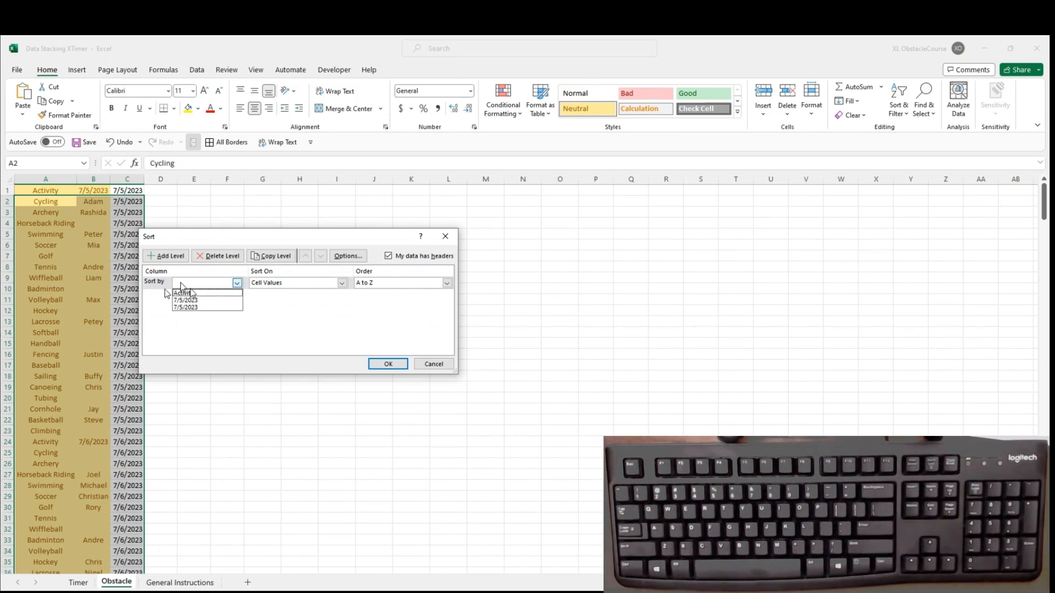
pyautogui.click(193, 307)
pyautogui.click(399, 366)
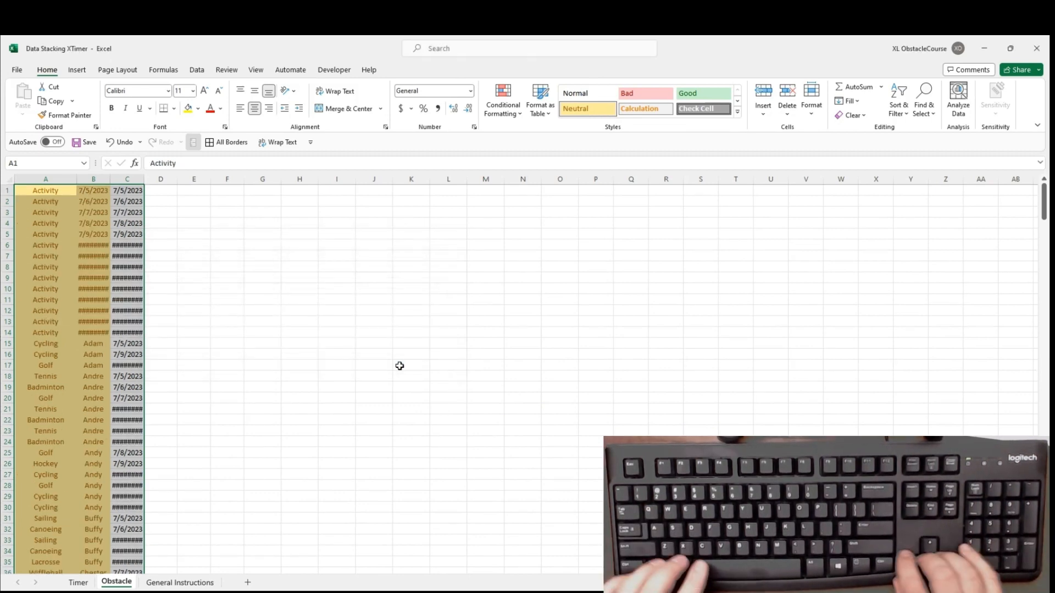
# - Delete rows 1 through 13, the repeated Activity header rows, keeping a single header row
pyautogui.press('Right')
pyautogui.hotkey('shift', 'space')
pyautogui.hotkey('shift', 'Down')
pyautogui.hotkey('shift', 'Down')
pyautogui.hotkey('shift', 'Down')
pyautogui.hotkey('shift', 'Down')
pyautogui.hotkey('shift', 'Down')
pyautogui.hotkey('shift', 'Down')
pyautogui.hotkey('shift', 'Down')
pyautogui.hotkey('shift', 'Down')
pyautogui.hotkey('shift', 'Down')
pyautogui.hotkey('shift', 'Down')
pyautogui.hotkey('shift', 'Down')
pyautogui.hotkey('shift', 'Down')
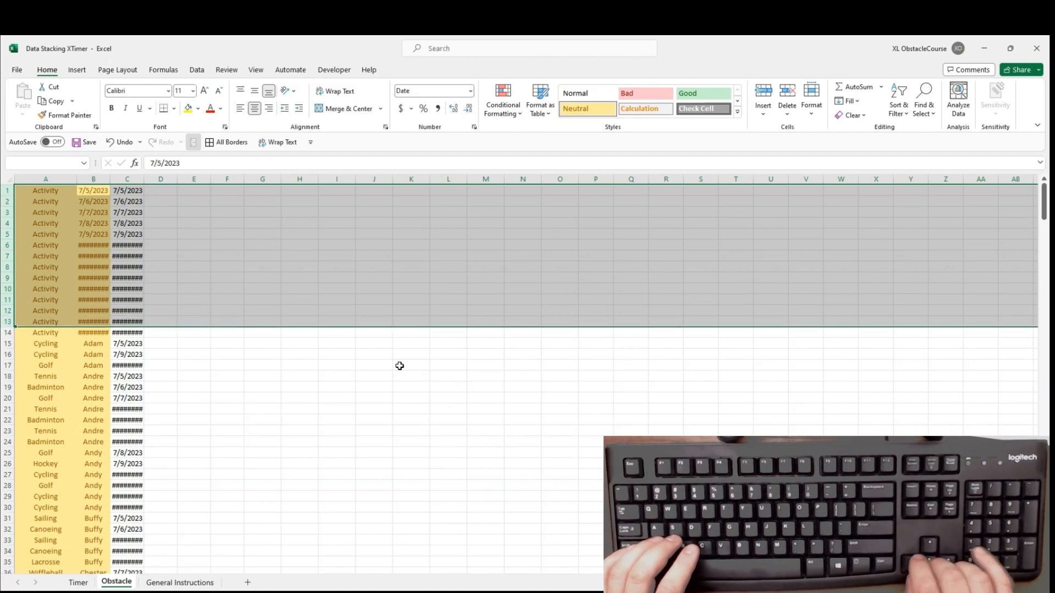
pyautogui.hotkey('ctrl', '-')
# - Delete all rows without a counselor, from row 172 down
pyautogui.hotkey('ctrl', 'Down')
pyautogui.press('Down')
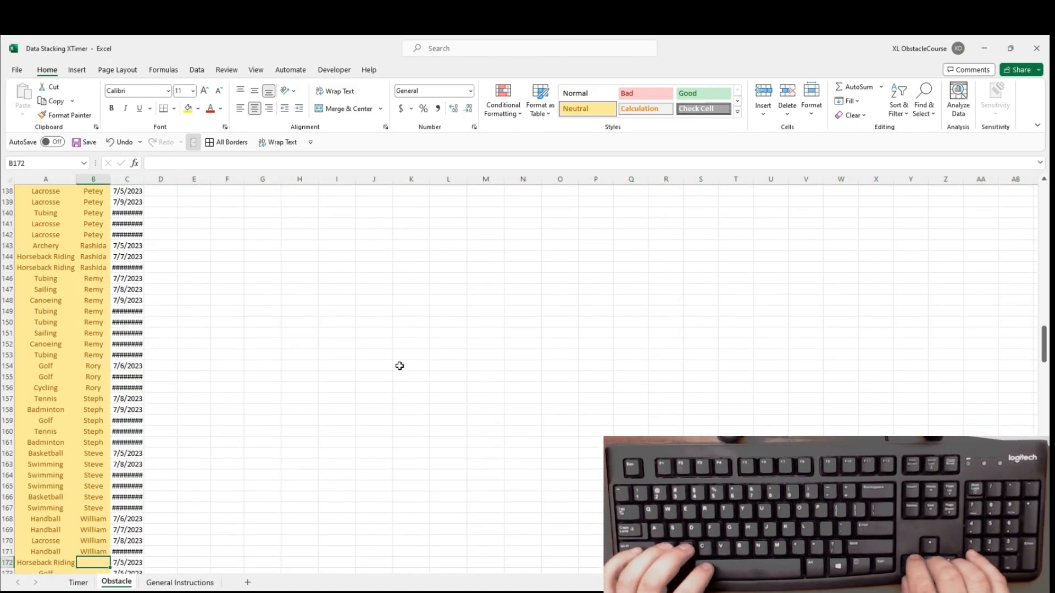
pyautogui.hotkey('shift', 'space')
pyautogui.hotkey('ctrl', 'shift', 'Down')
pyautogui.hotkey('ctrl', '-')
# - Stop the timer by entering x in the red cell B8 on the Timer sheet
pyautogui.hotkey('ctrl', 'pageup')
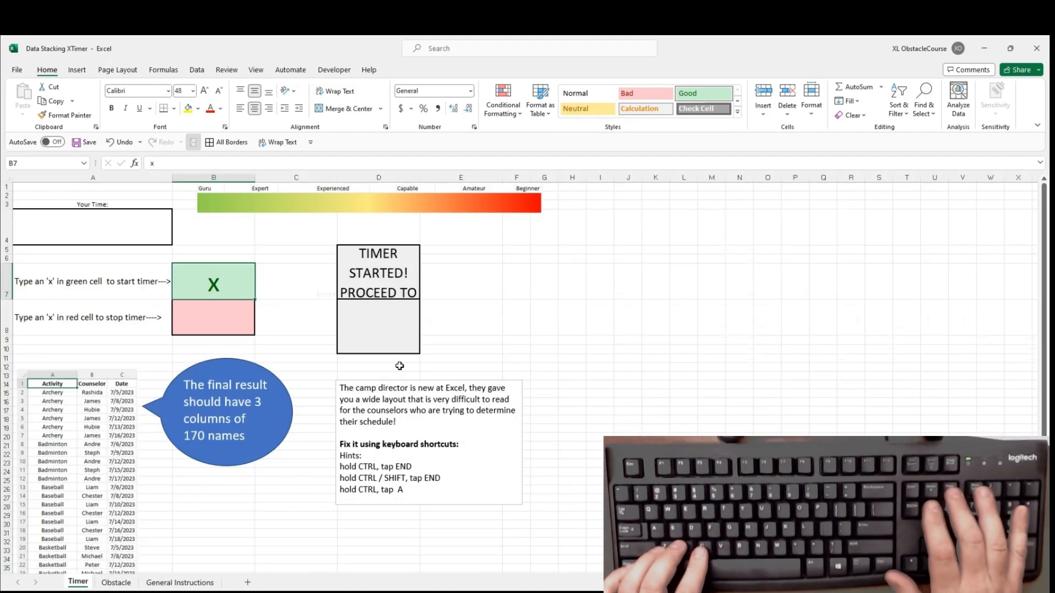
pyautogui.press('Down')
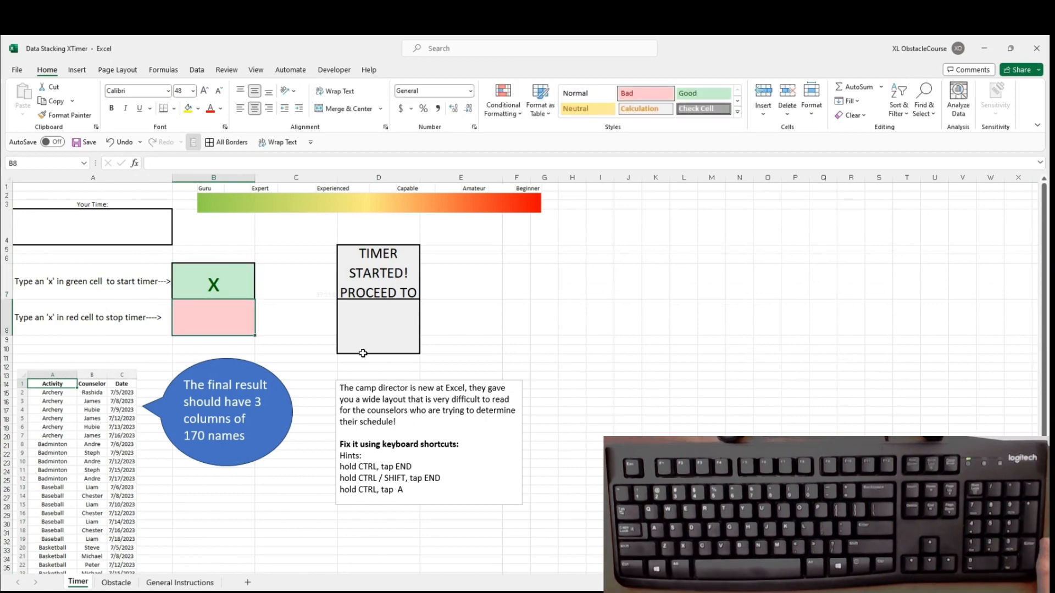
pyautogui.write('x')
pyautogui.press('Return')
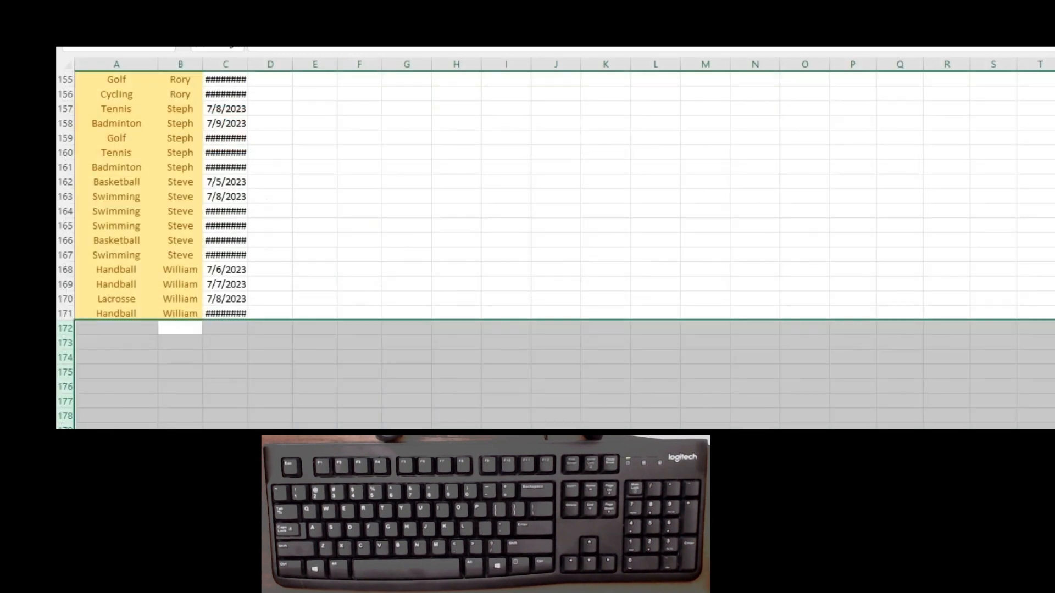
pyautogui.press('Up')
pyautogui.hotkey('ctrl', 'Up')
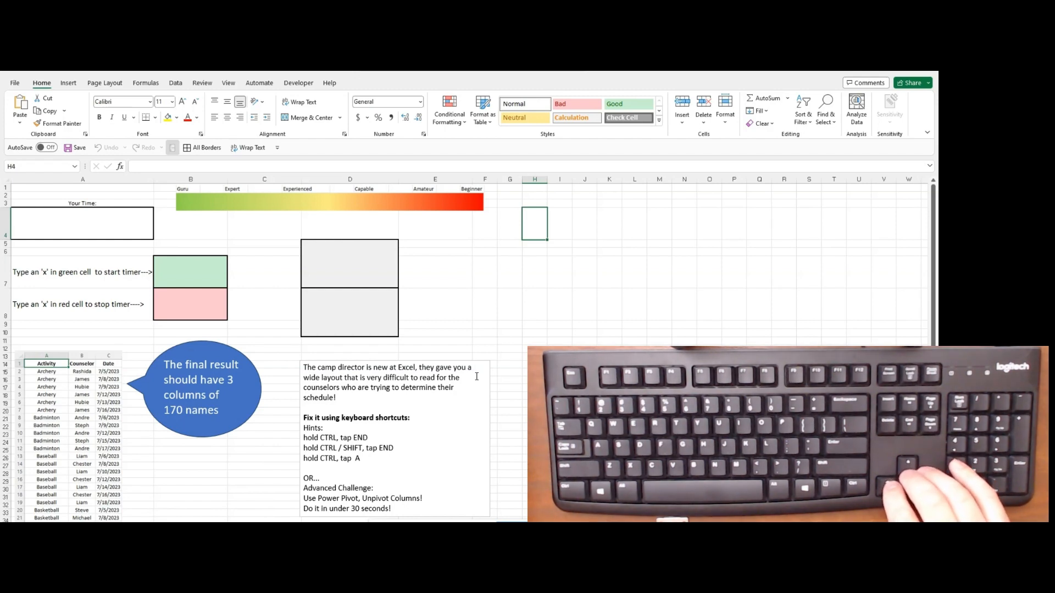
# - Select the green timer-start cell B7 on the Timer sheet of the fresh workbook
pyautogui.press('Left')
pyautogui.press('Left')
pyautogui.press('Left')
pyautogui.press('Left')
pyautogui.press('Left')
pyautogui.press('Left')
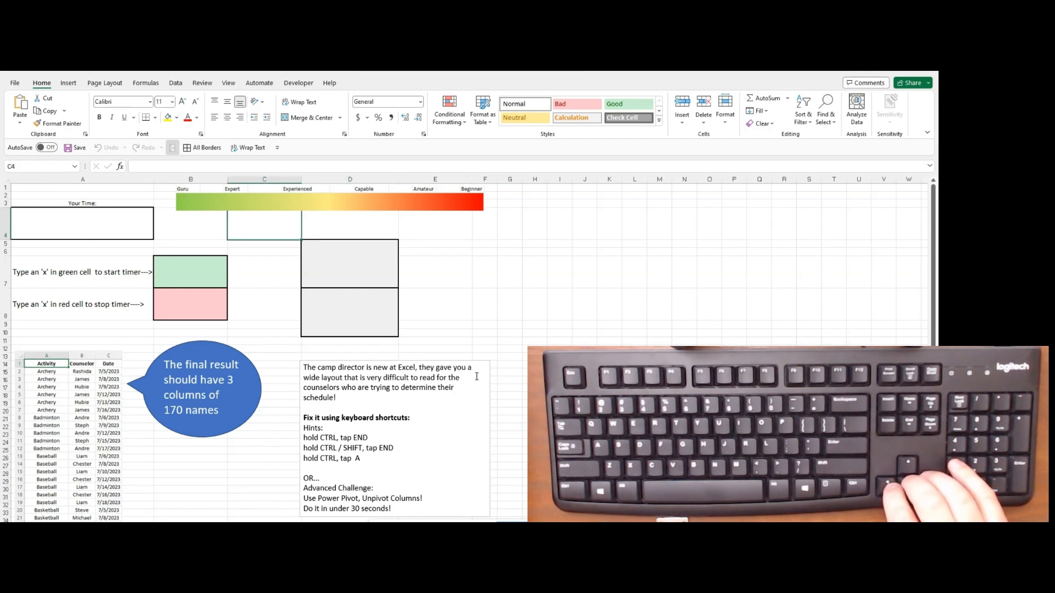
pyautogui.press('Down')
pyautogui.press('Down')
pyautogui.press('Down')
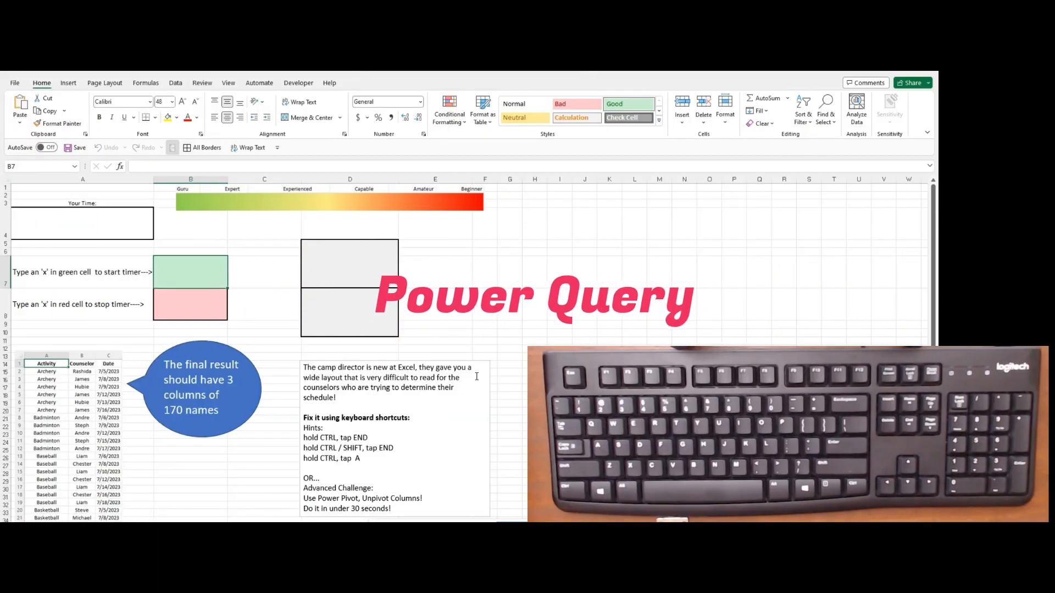
# - Load the schedule range A1:O23 on the Obstacle sheet into Power Query as a table with headers
pyautogui.click(175, 83)
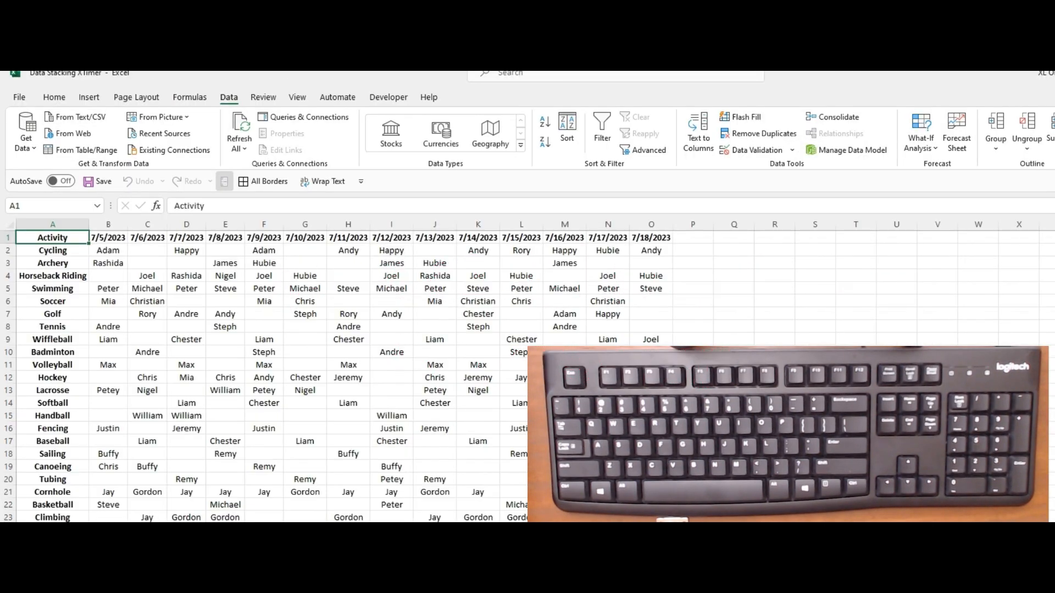
pyautogui.hotkey('ctrl', 'a')
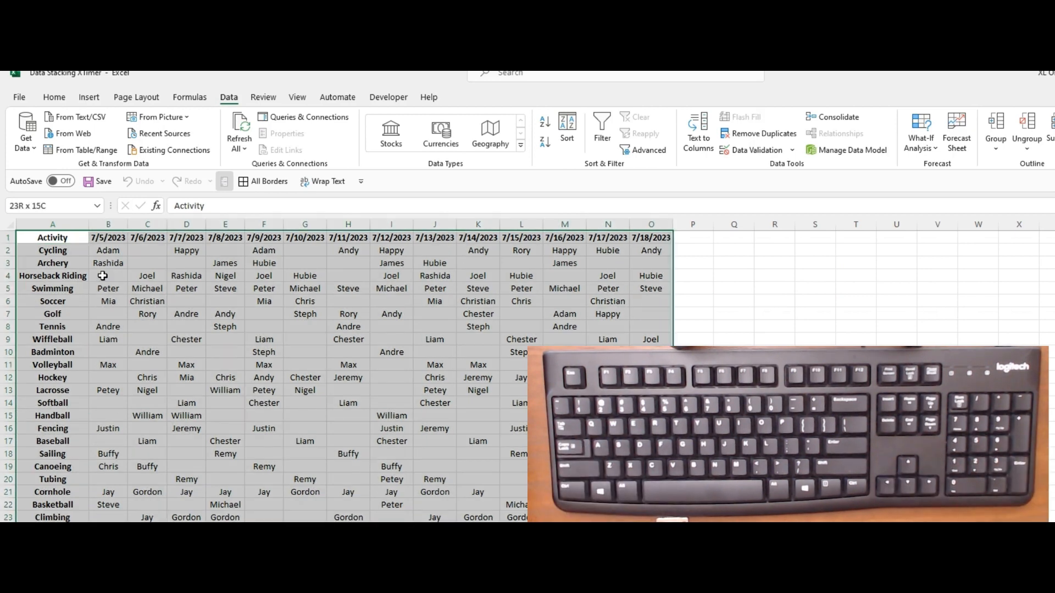
pyautogui.click(85, 153)
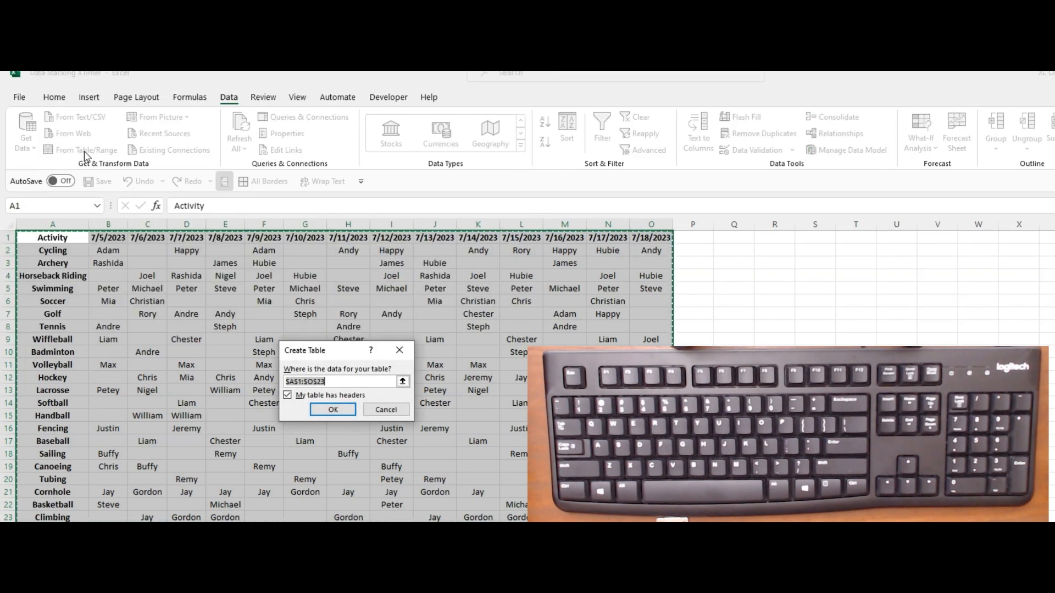
pyautogui.press('Return')
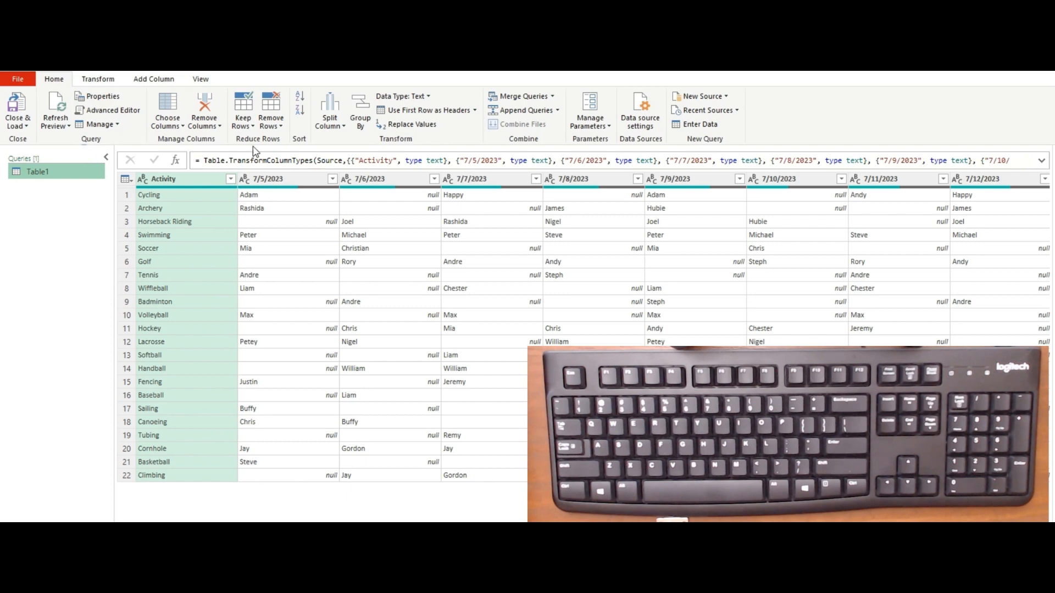
# - Unpivot the date columns 7/5/2023 through 7/18/2023 and load the query result into the workbook
pyautogui.click(302, 177)
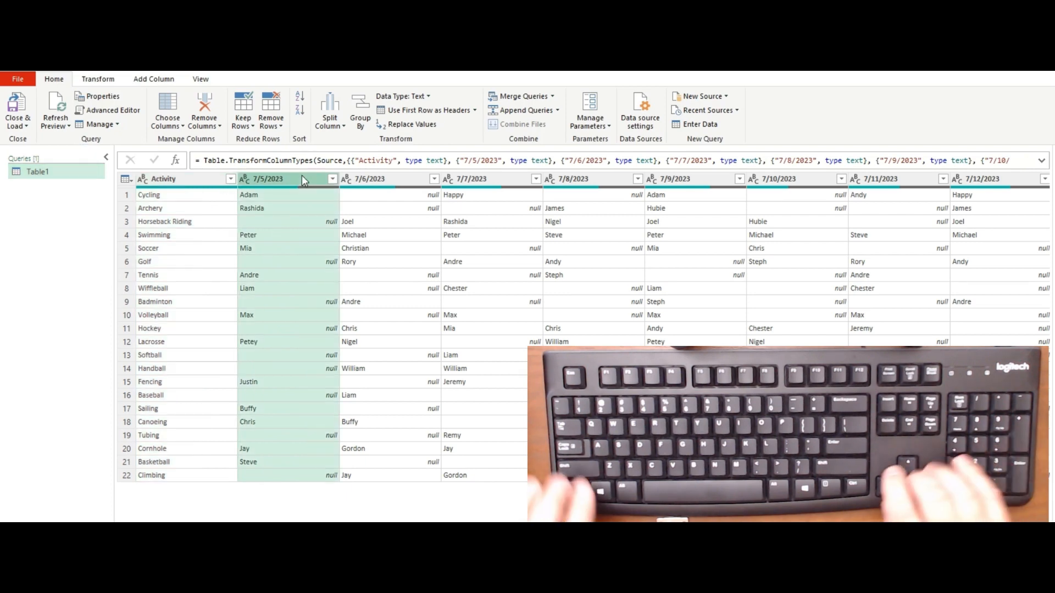
pyautogui.hotkey('shift', 'Right')
pyautogui.hotkey('shift', 'Right')
pyautogui.hotkey('shift', 'Right')
pyautogui.hotkey('shift', 'Right')
pyautogui.hotkey('shift', 'Right')
pyautogui.hotkey('shift', 'Right')
pyautogui.hotkey('shift', 'Right')
pyautogui.hotkey('shift', 'Right')
pyautogui.hotkey('shift', 'Right')
pyautogui.hotkey('shift', 'Right')
pyautogui.hotkey('shift', 'Right')
pyautogui.hotkey('shift', 'Right')
pyautogui.hotkey('shift', 'Right')
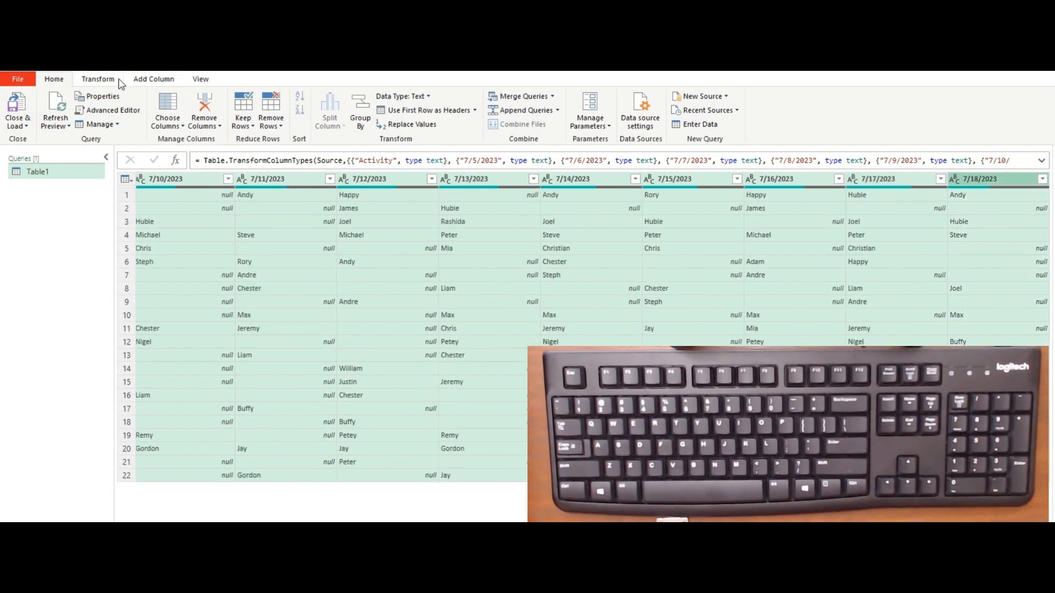
pyautogui.click(98, 80)
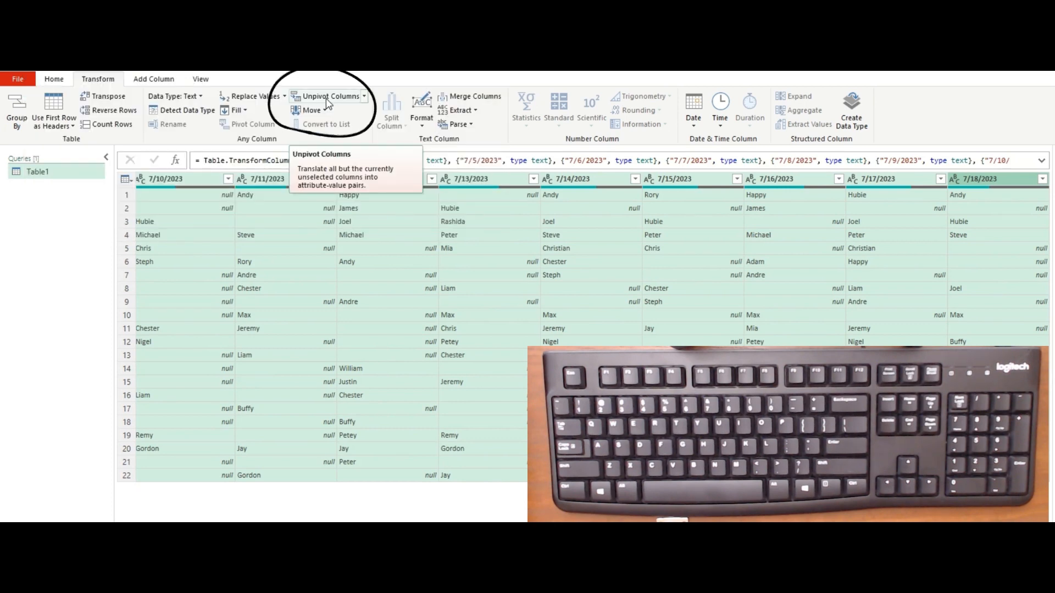
pyautogui.click(328, 102)
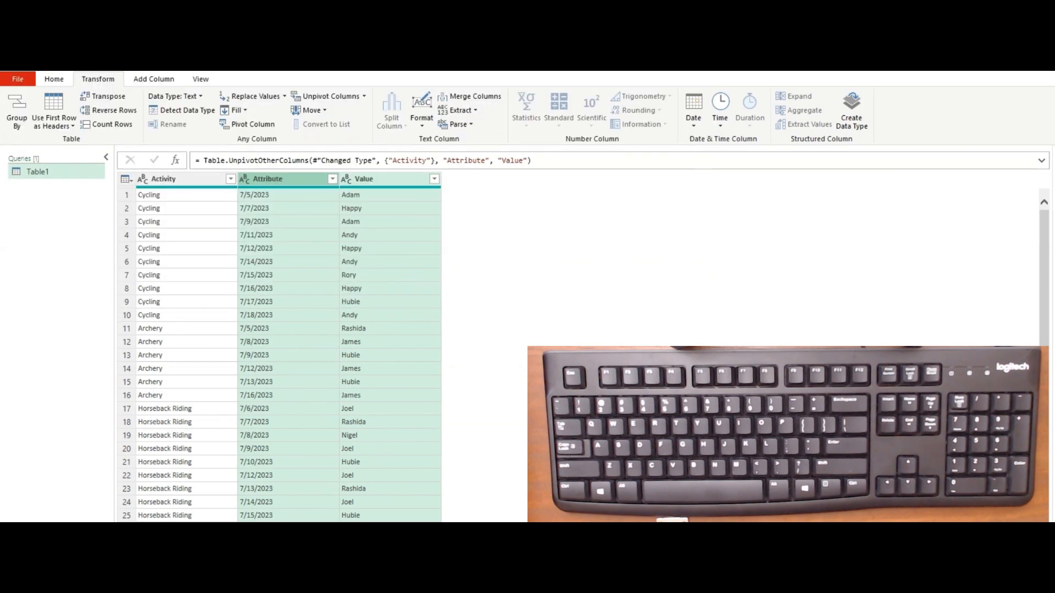
pyautogui.click(53, 78)
pyautogui.click(17, 110)
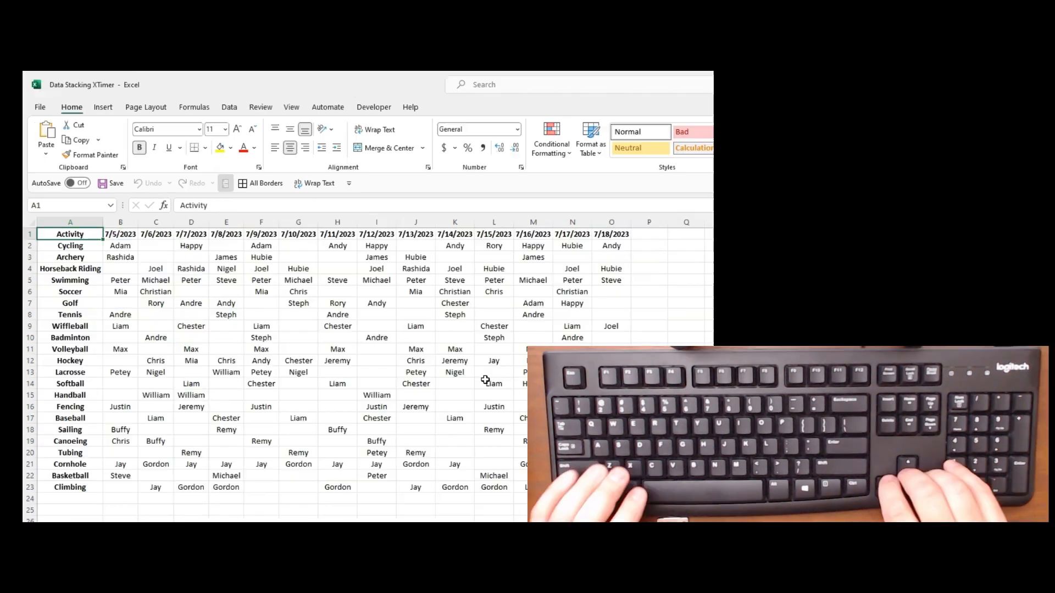
# - Load the schedule range A1:O23 into Power Query as a table with headers
pyautogui.hotkey('ctrl', 'a')
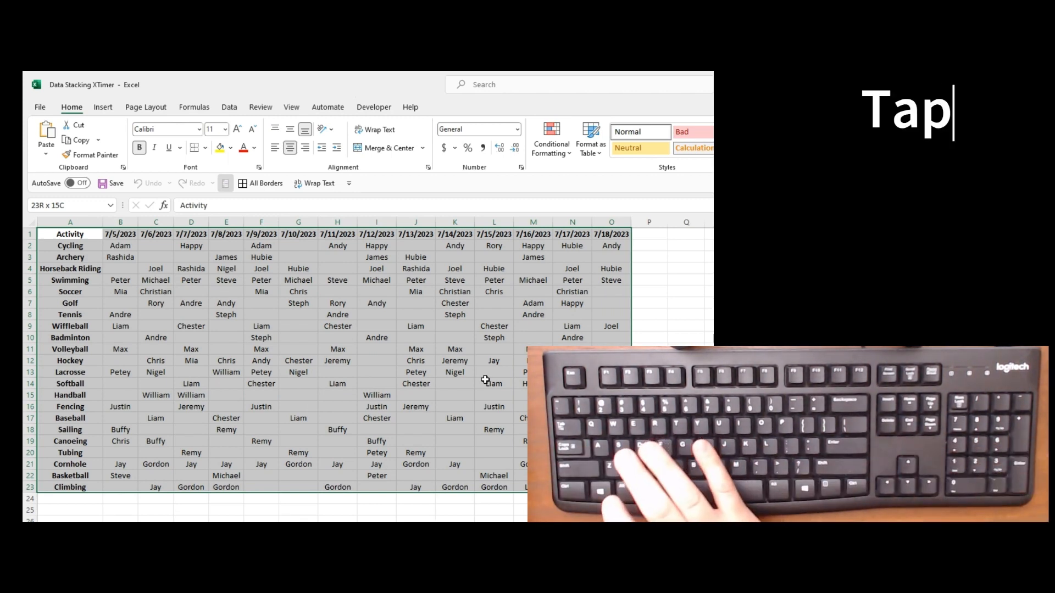
pyautogui.press('alt')
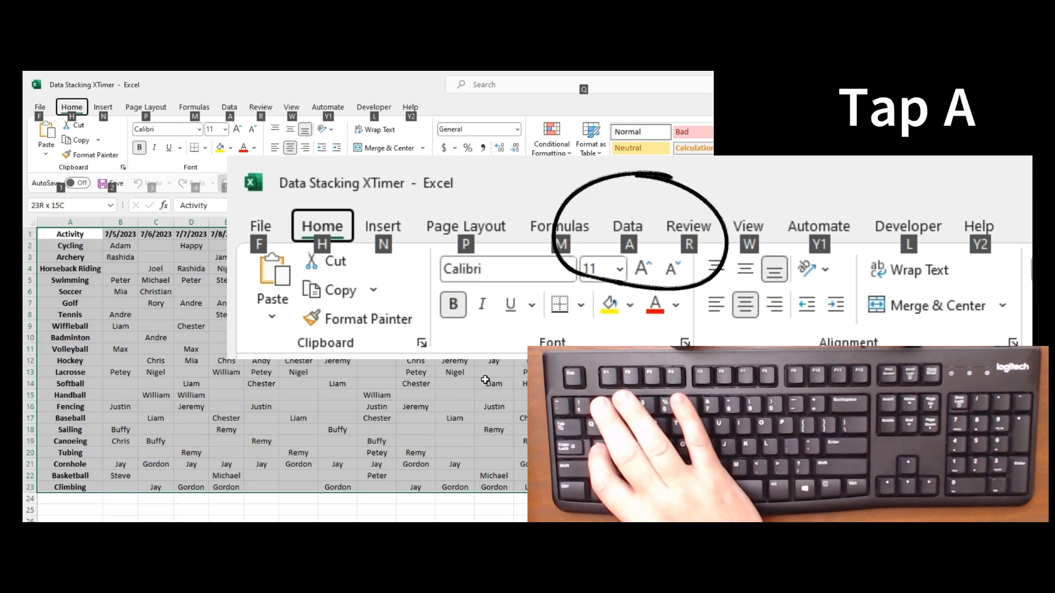
pyautogui.press('a')
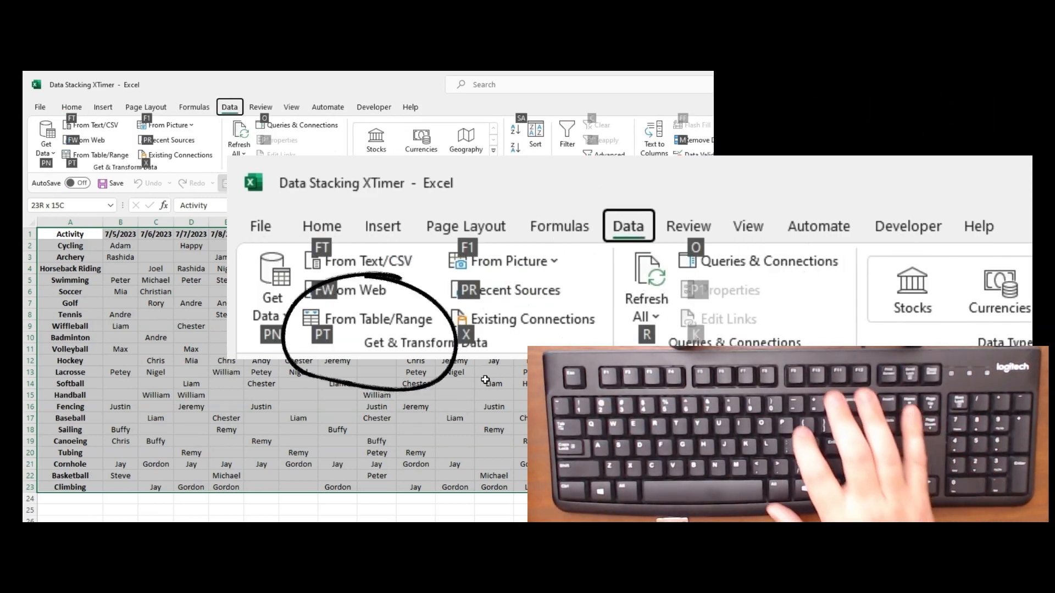
pyautogui.press('p')
pyautogui.press('t')
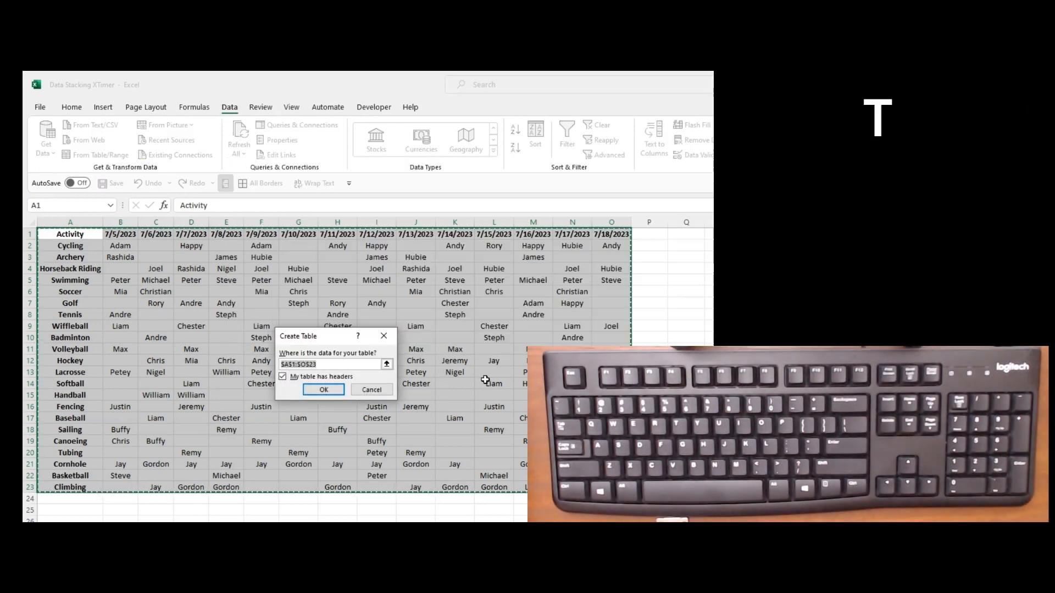
pyautogui.press('Return')
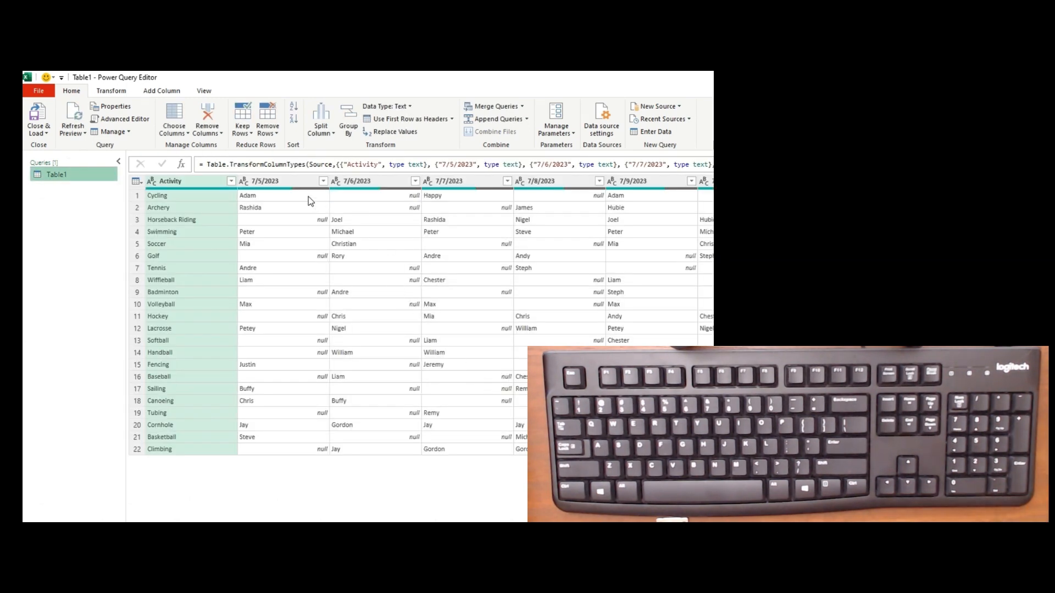
# - Unpivot the date columns from 7/5/2023 through 7/18/2023, leaving Activity as the only unselected column
pyautogui.click(309, 185)
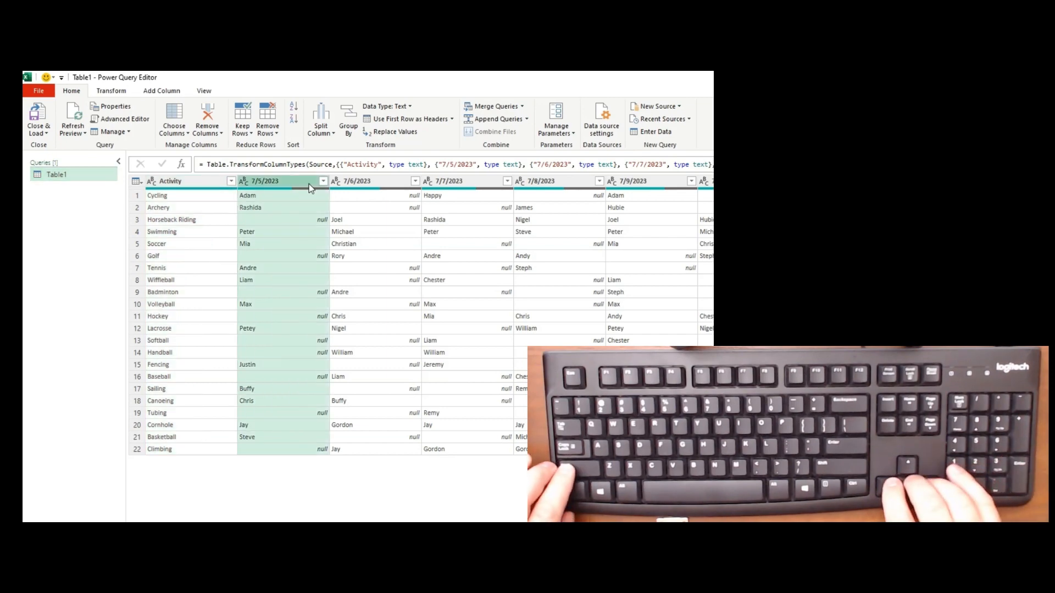
pyautogui.hotkey('shift', 'Right')
pyautogui.hotkey('shift', 'Right')
pyautogui.hotkey('shift', 'Right')
pyautogui.hotkey('shift', 'Right')
pyautogui.hotkey('shift', 'Right')
pyautogui.hotkey('shift', 'Right')
pyautogui.hotkey('shift', 'Right')
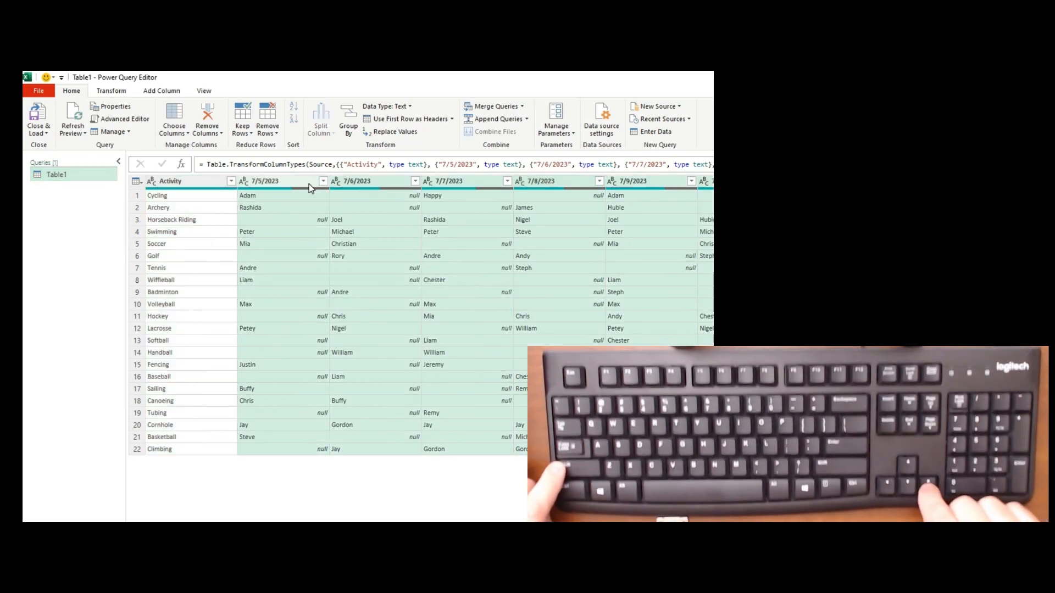
pyautogui.hotkey('shift', 'Right')
pyautogui.hotkey('shift', 'Right')
pyautogui.hotkey('shift', 'Right')
pyautogui.hotkey('shift', 'Right')
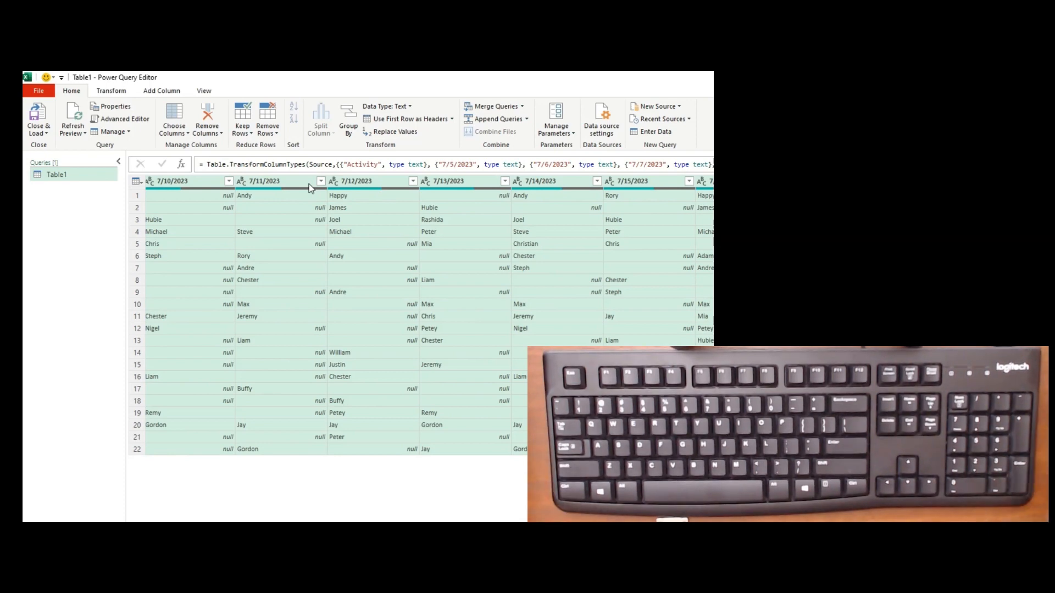
pyautogui.press('alt')
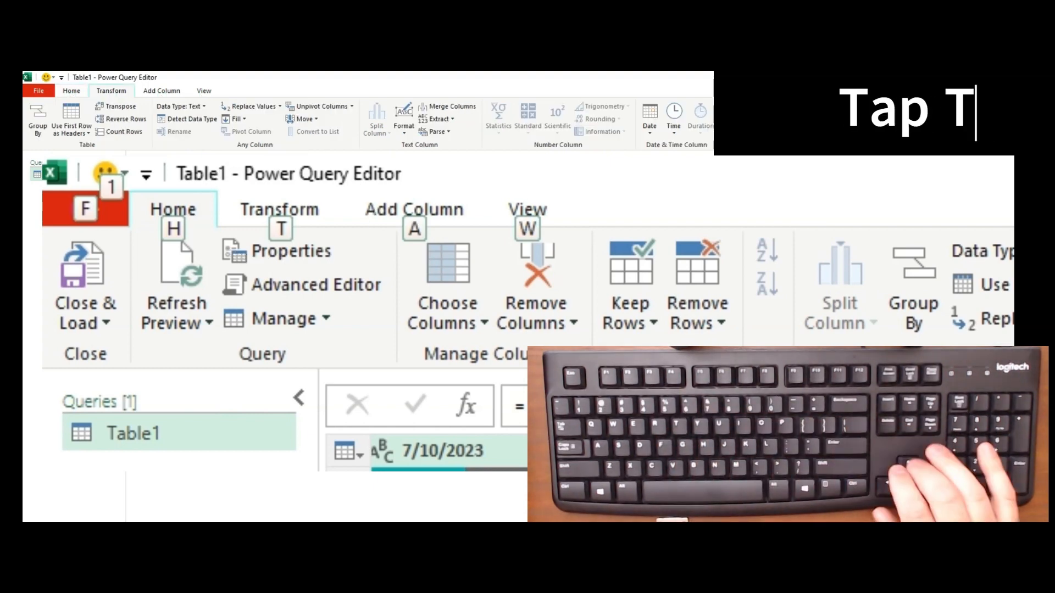
pyautogui.press('t')
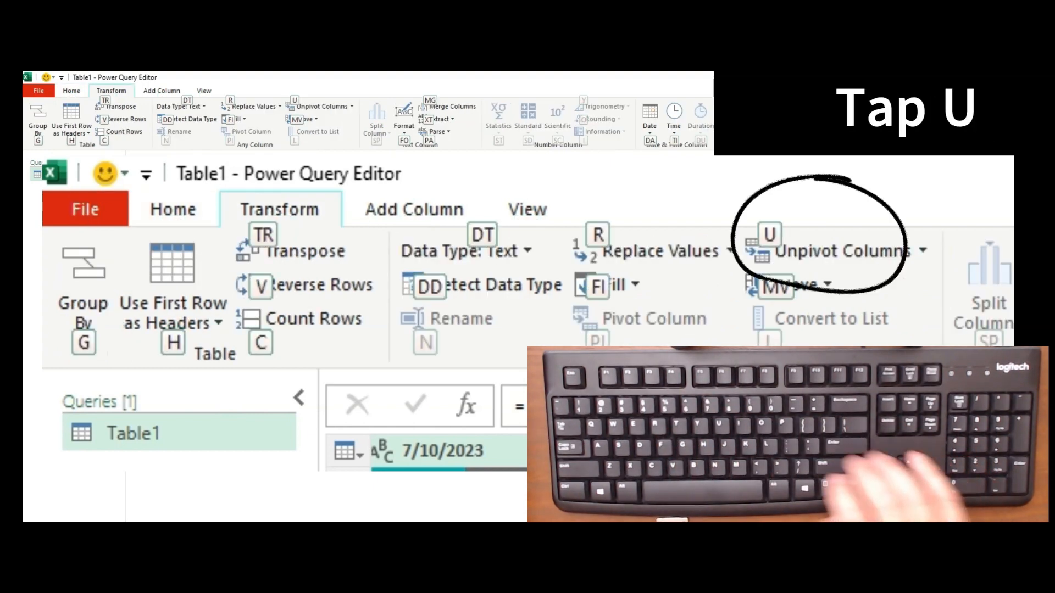
pyautogui.press('u')
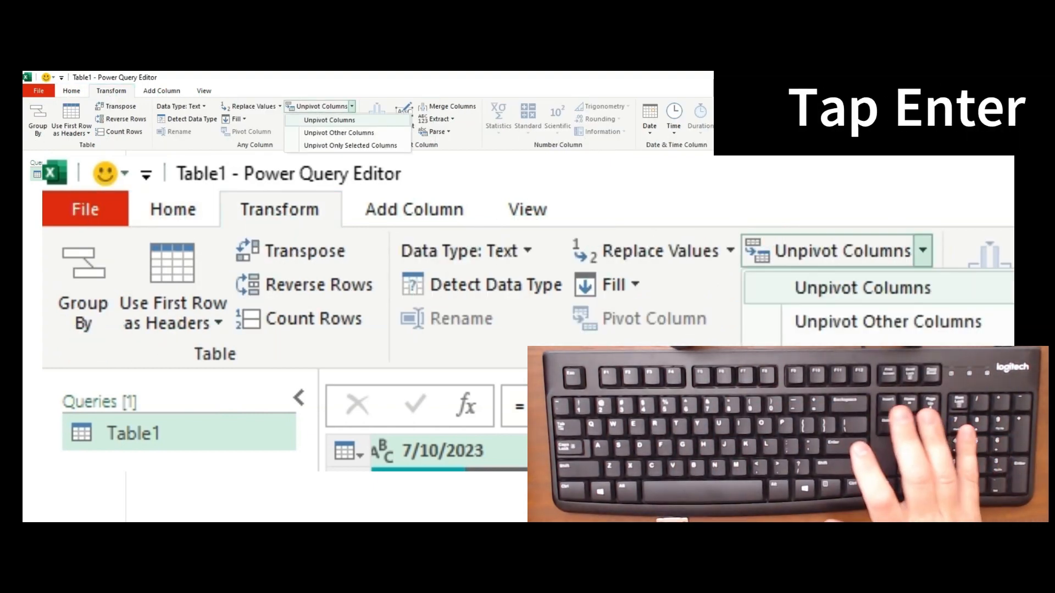
pyautogui.press('Return')
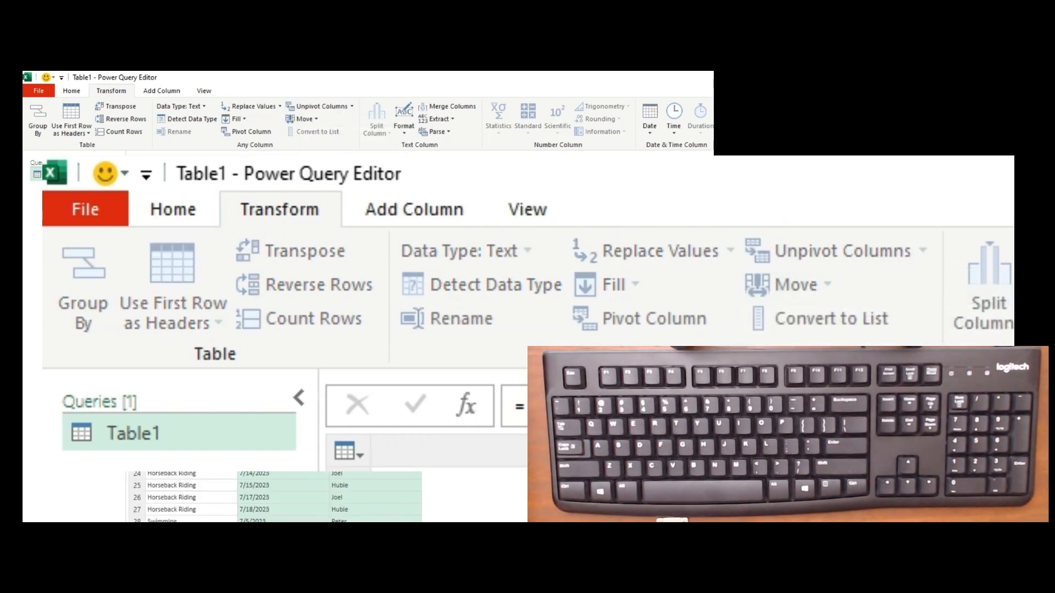
# - Close the query editor and load the unpivoted Table1 query into the workbook
pyautogui.press('alt')
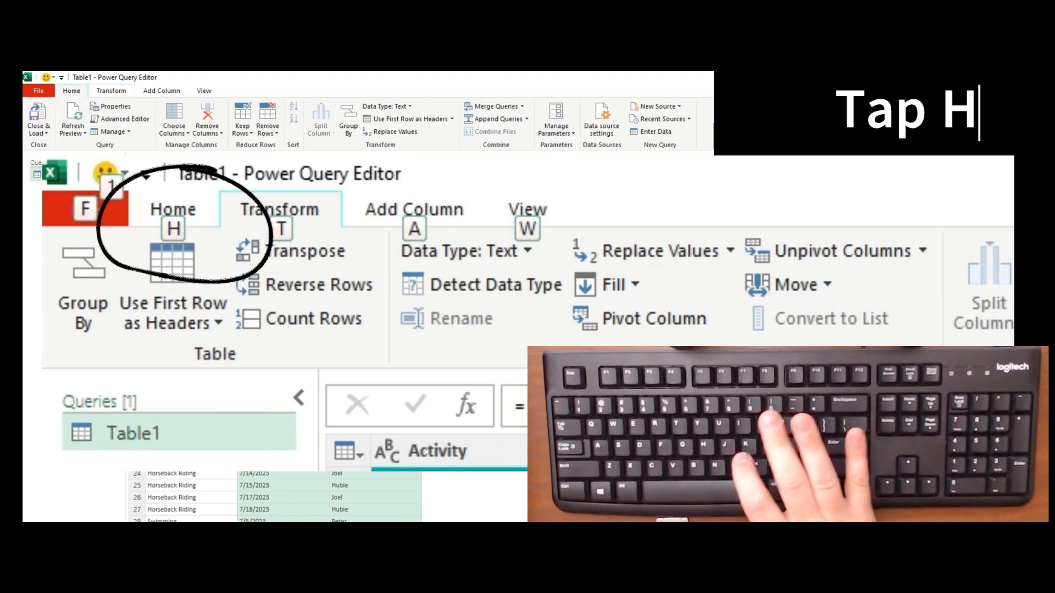
pyautogui.press('h')
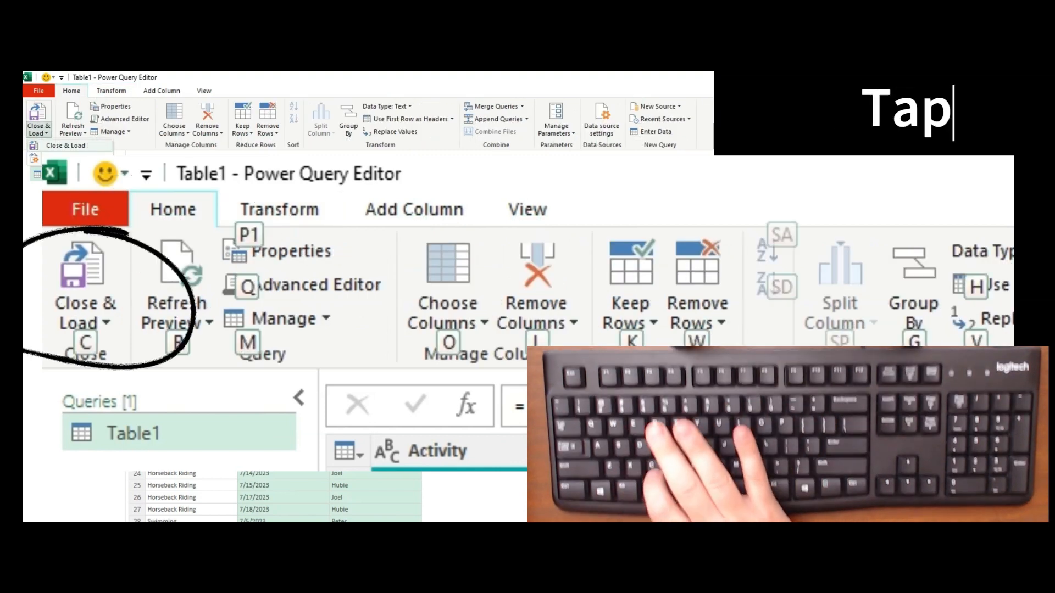
pyautogui.press('c')
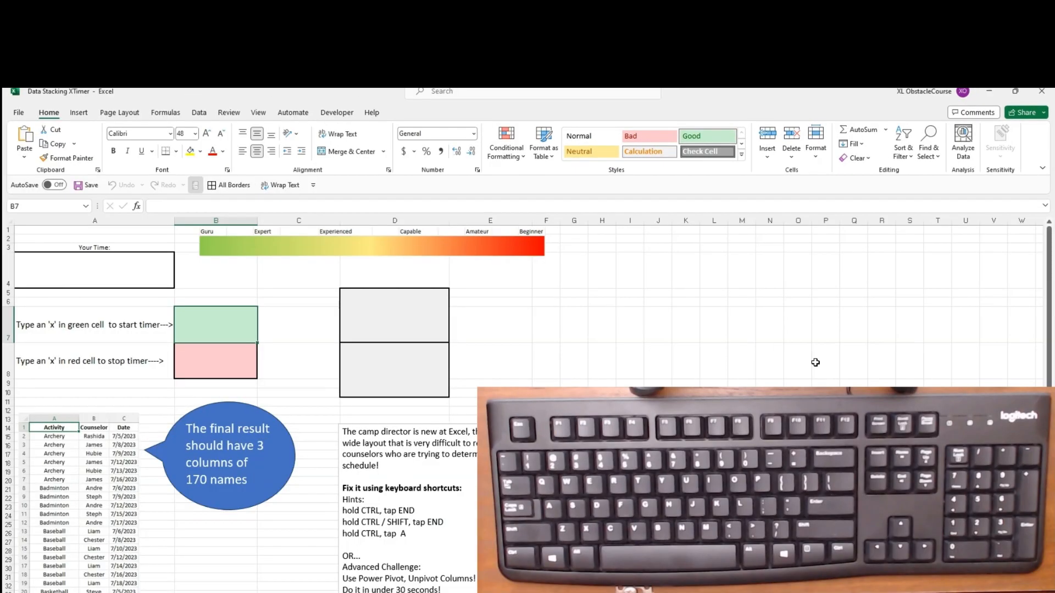
# - Start the timer by entering x in the green cell B7 on the Timer sheet
pyautogui.write('x')
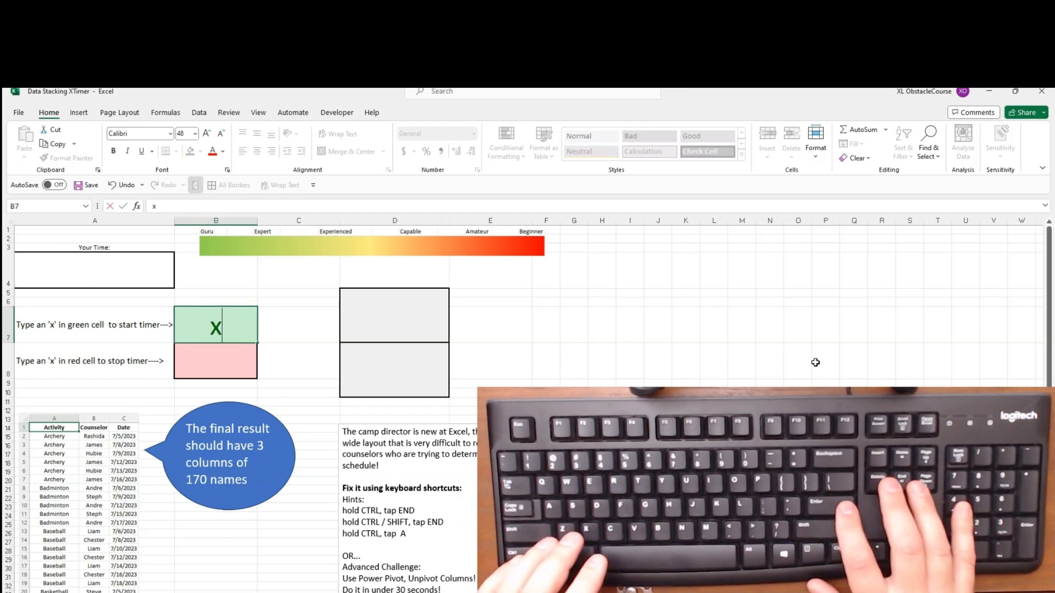
pyautogui.press('Return')
# - Select the whole schedule, 23 rows by 15 columns from A1, and bring it into Power Query as a table
pyautogui.hotkey('ctrl', 'shift', 'Down')
pyautogui.hotkey('ctrl', 'shift', 'Right')
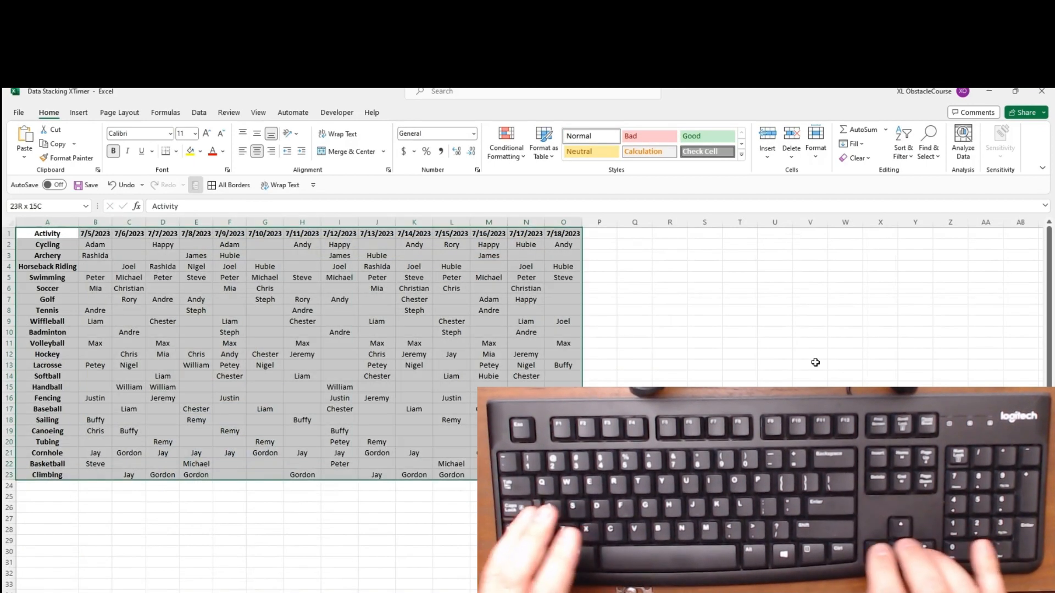
pyautogui.press('alt')
pyautogui.press('a')
pyautogui.press('p')
pyautogui.press('t')
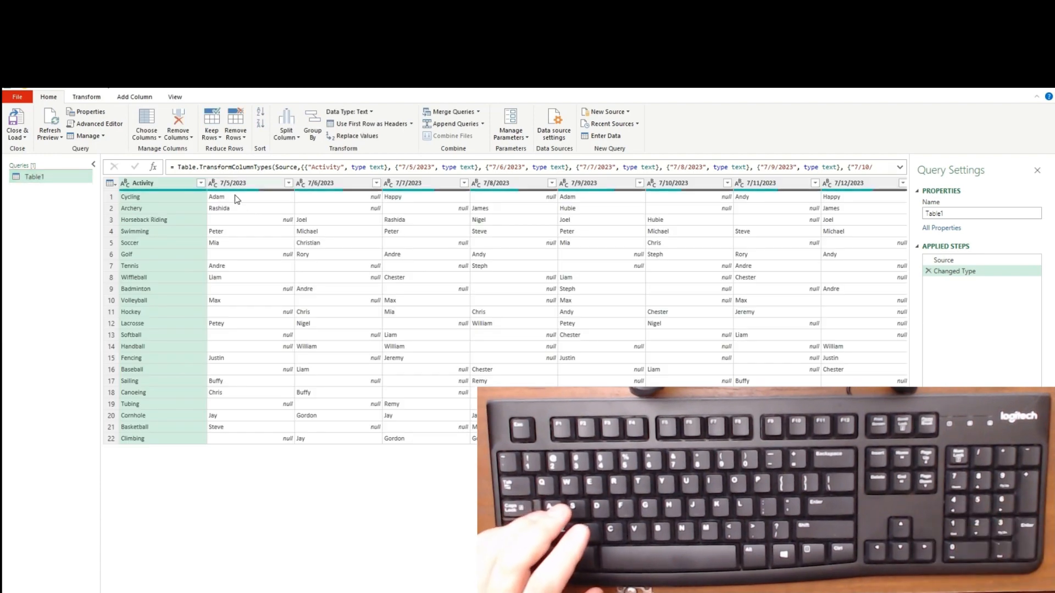
# - Unpivot all date columns, 7/5/2023 through 7/18/2023, into attribute-value pairs for each activity
pyautogui.click(239, 181)
pyautogui.hotkey('shift', 'Right')
pyautogui.hotkey('shift', 'Right')
pyautogui.hotkey('shift', 'Right')
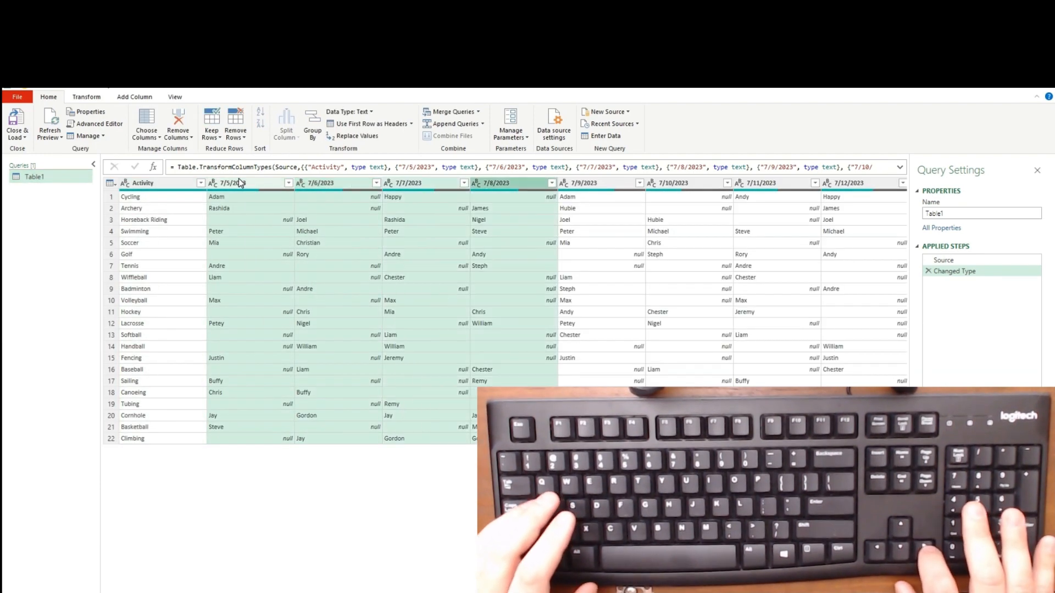
pyautogui.hotkey('shift', 'Right')
pyautogui.hotkey('shift', 'Right')
pyautogui.hotkey('shift', 'Right')
pyautogui.hotkey('shift', 'Right')
pyautogui.hotkey('shift', 'Right')
pyautogui.hotkey('shift', 'Right')
pyautogui.hotkey('shift', 'Right')
pyautogui.hotkey('shift', 'Right')
pyautogui.hotkey('shift', 'Right')
pyautogui.hotkey('shift', 'Right')
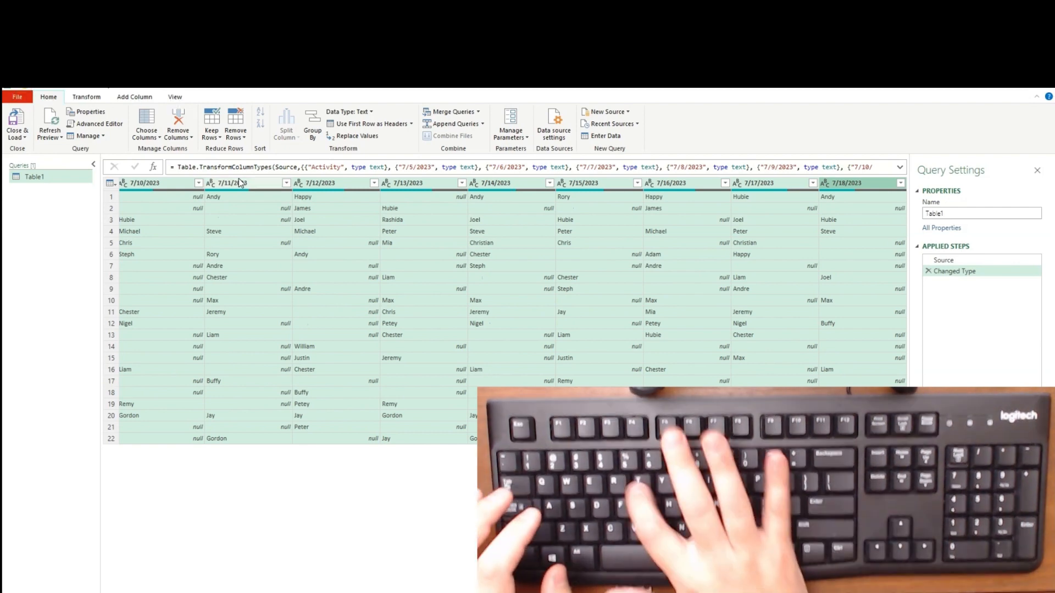
pyautogui.press('alt')
pyautogui.press('t')
pyautogui.press('u')
pyautogui.press('u')
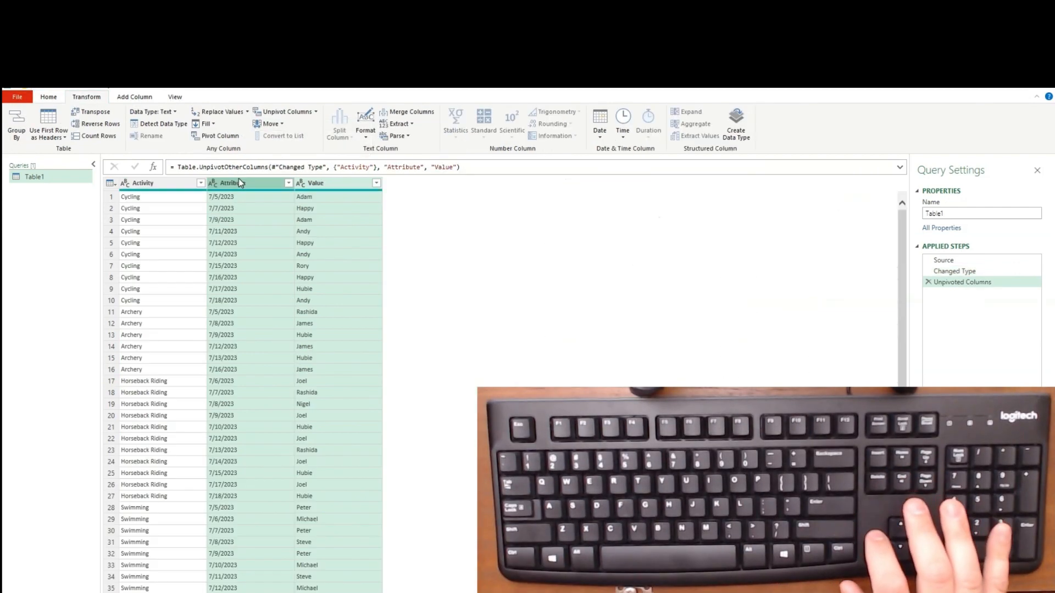
# - Close the query editor and load the unpivoted list into a new worksheet
pyautogui.press('alt')
pyautogui.press('h')
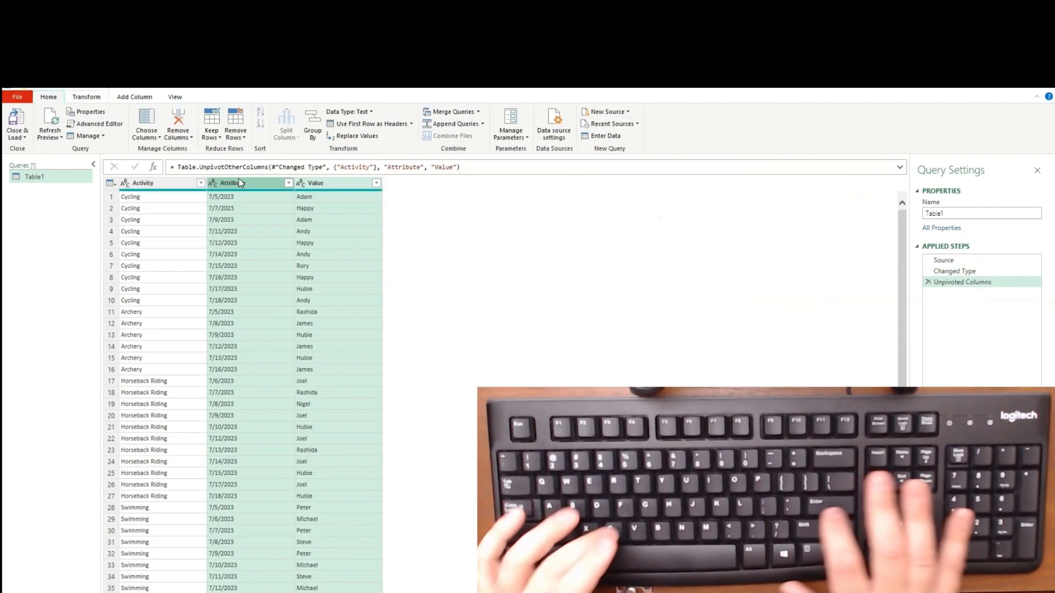
pyautogui.press('c')
pyautogui.press('c')
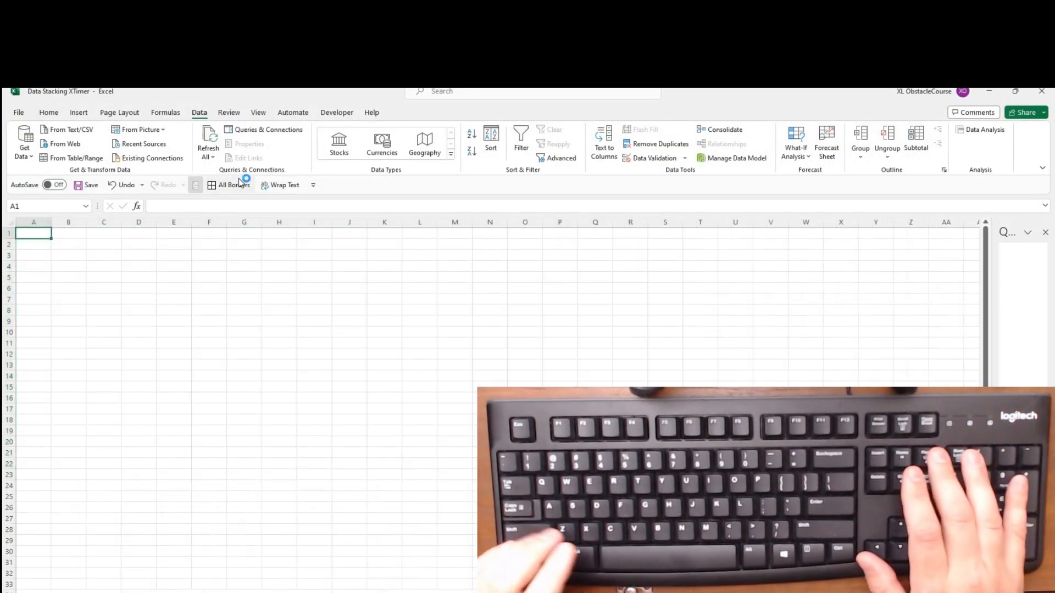
# - Return to the Timer sheet and stop the timer by entering x in the red cell B8
pyautogui.hotkey('ctrl', 'pageup')
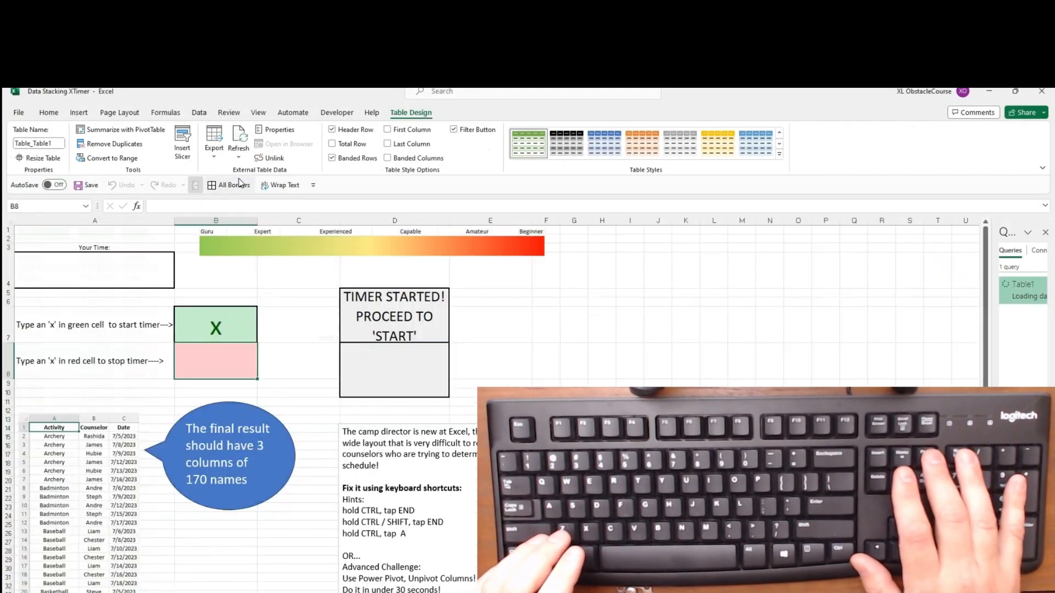
pyautogui.write('x')
pyautogui.press('Return')
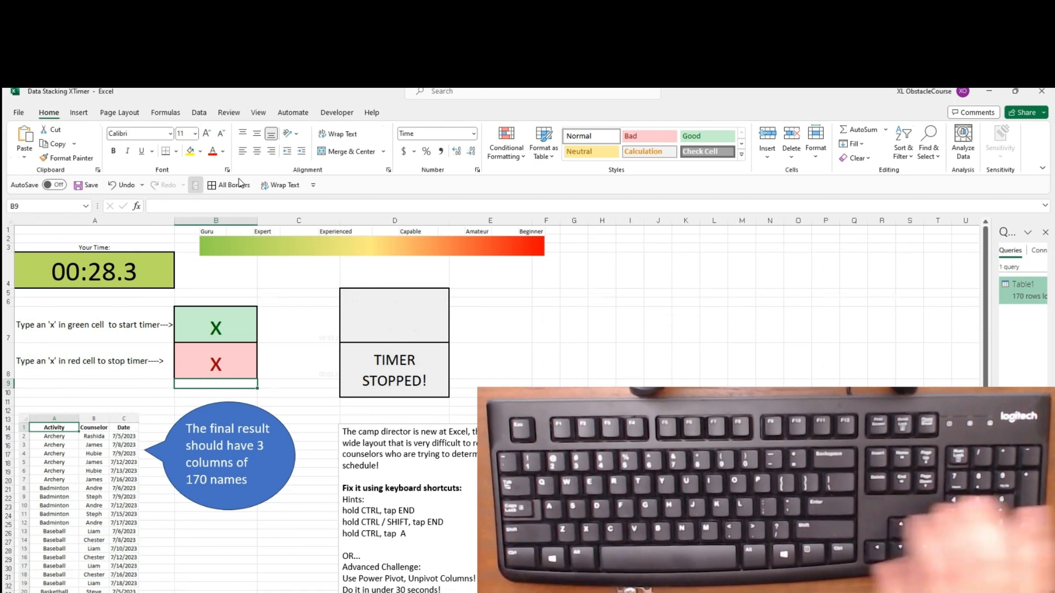